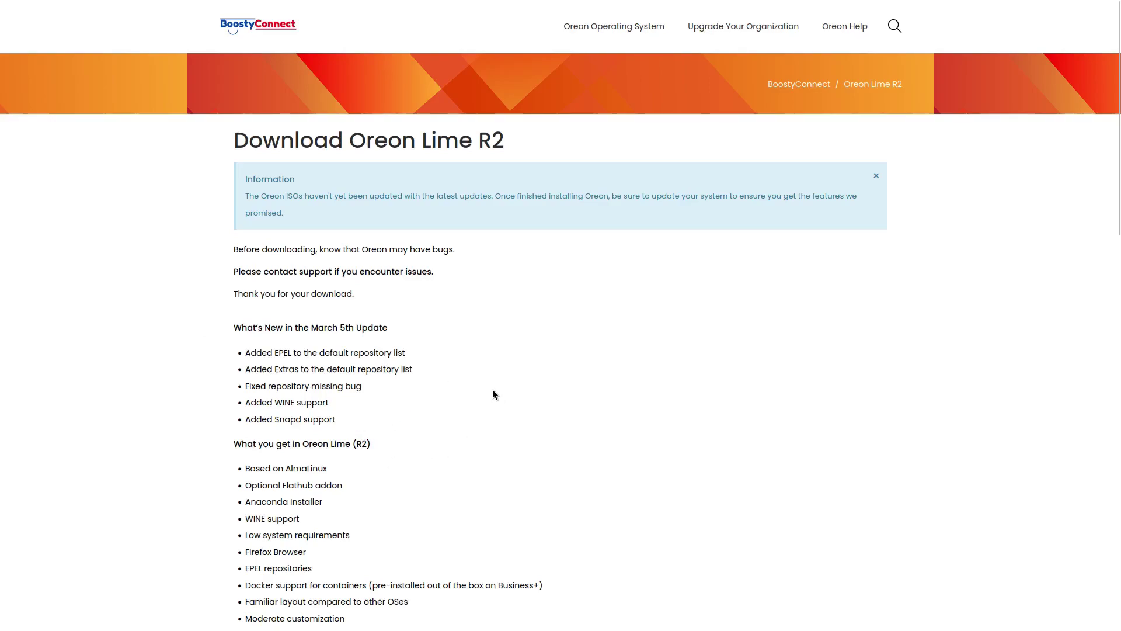
- Scroll the Oreon Lime R2 page down to the Downloads section listing the Standard and Business+ ISOs
scroll(474, 422, down, 4)
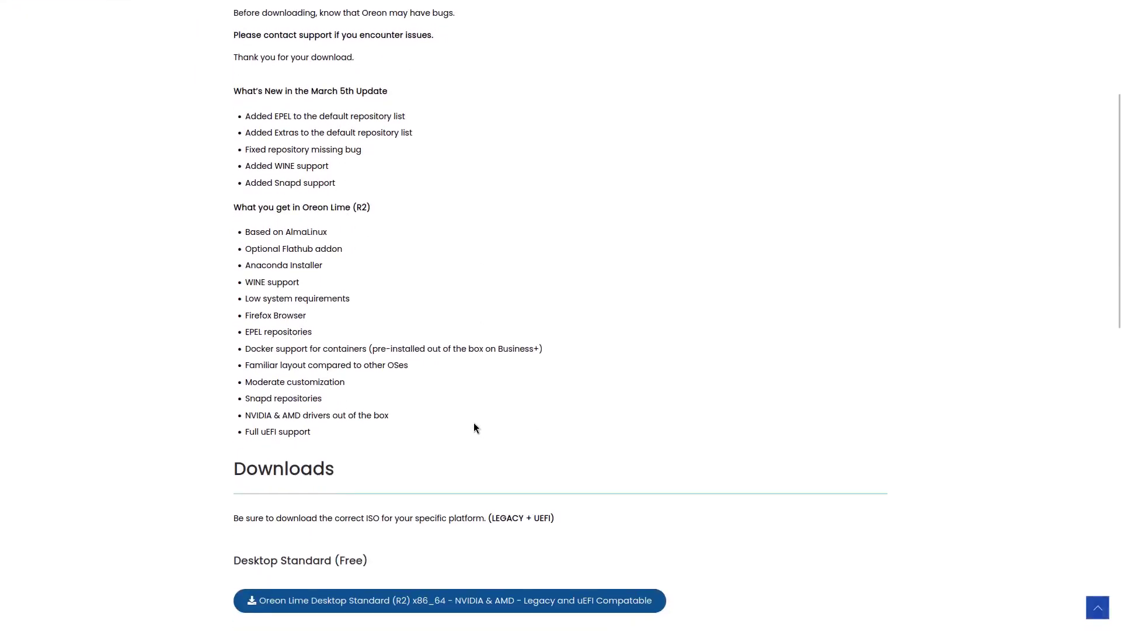
scroll(474, 423, up, 2)
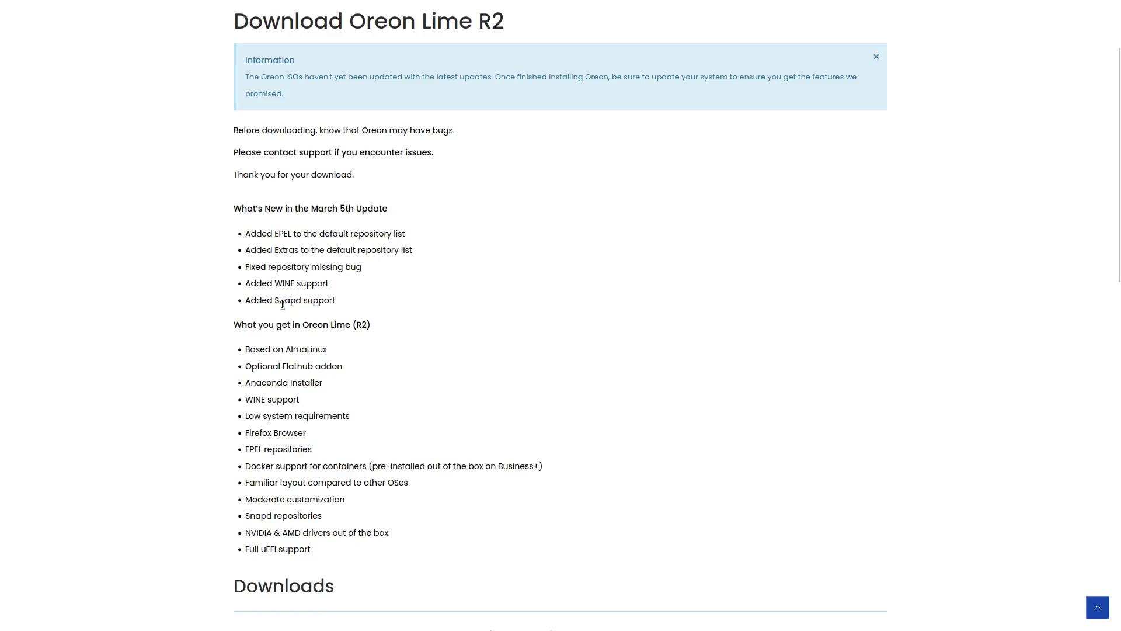
scroll(450, 319, down, 2)
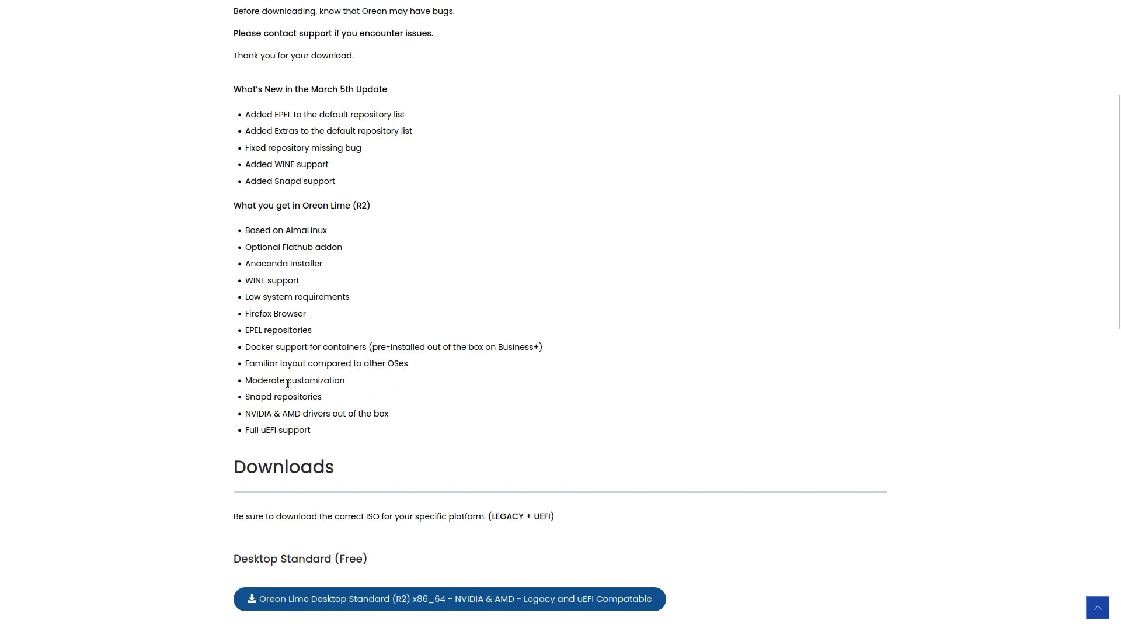
scroll(410, 403, up, 1)
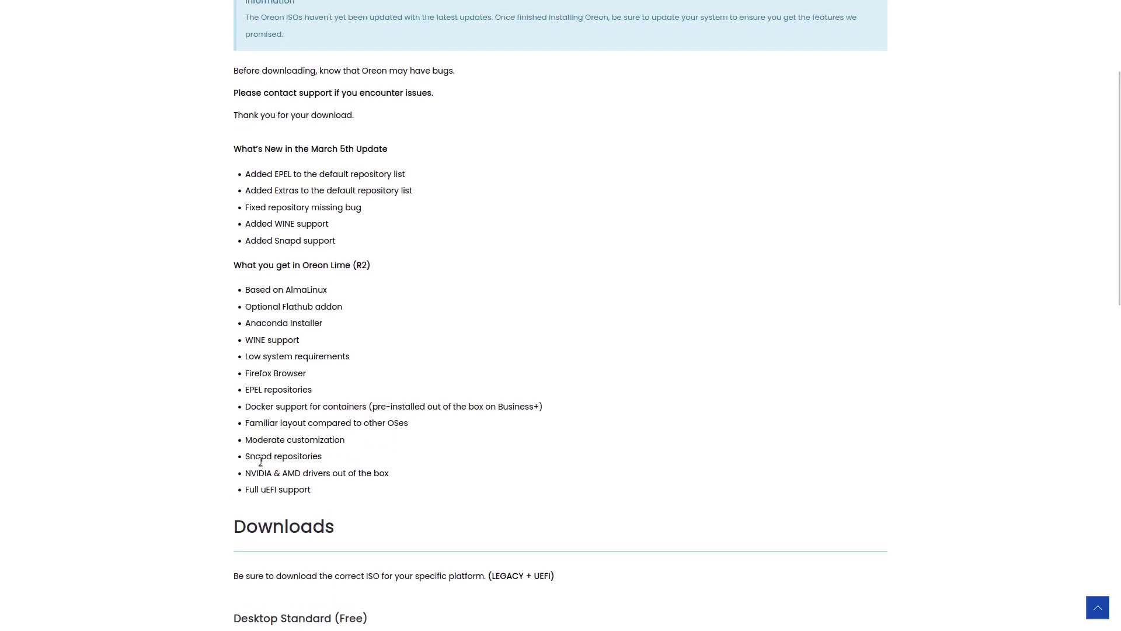
scroll(480, 456, down, 2)
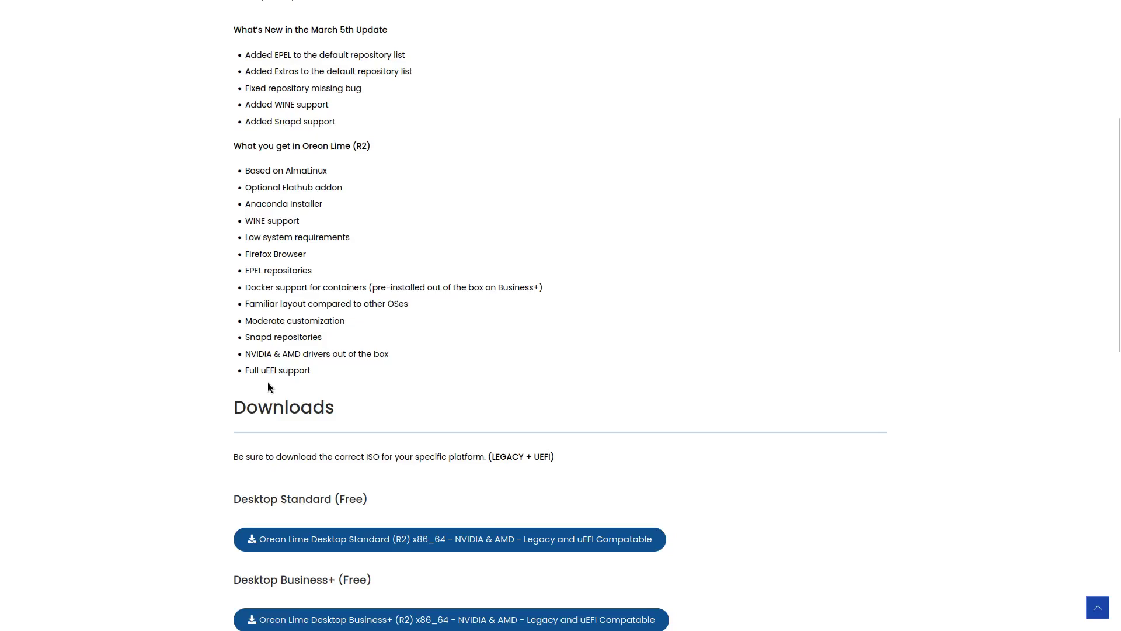
scroll(429, 395, down, 3)
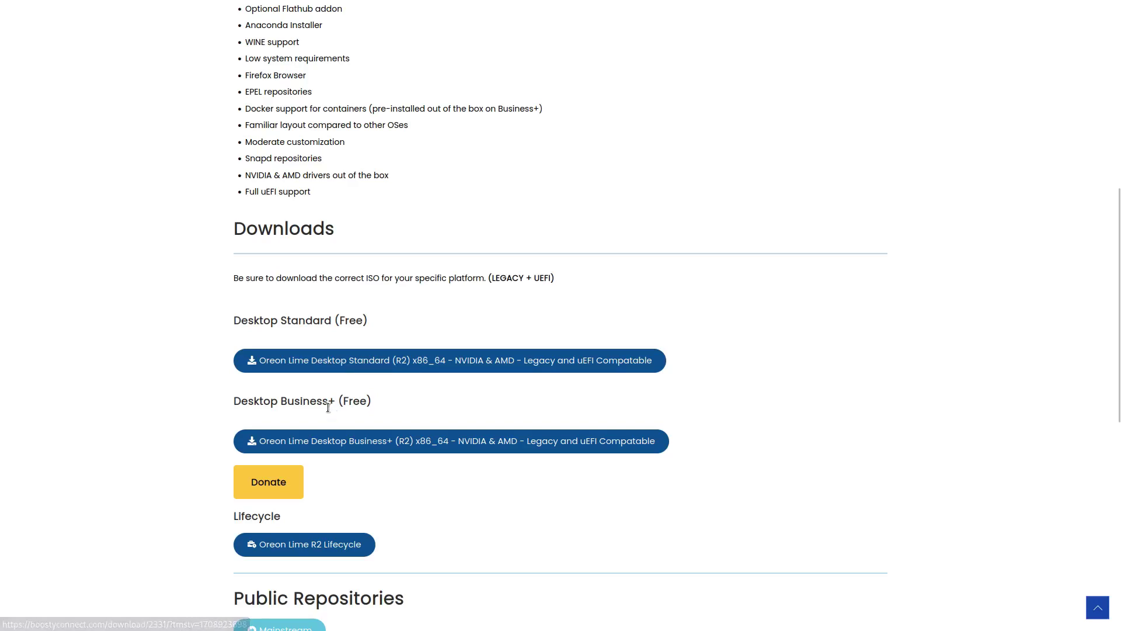
scroll(457, 433, down, 3)
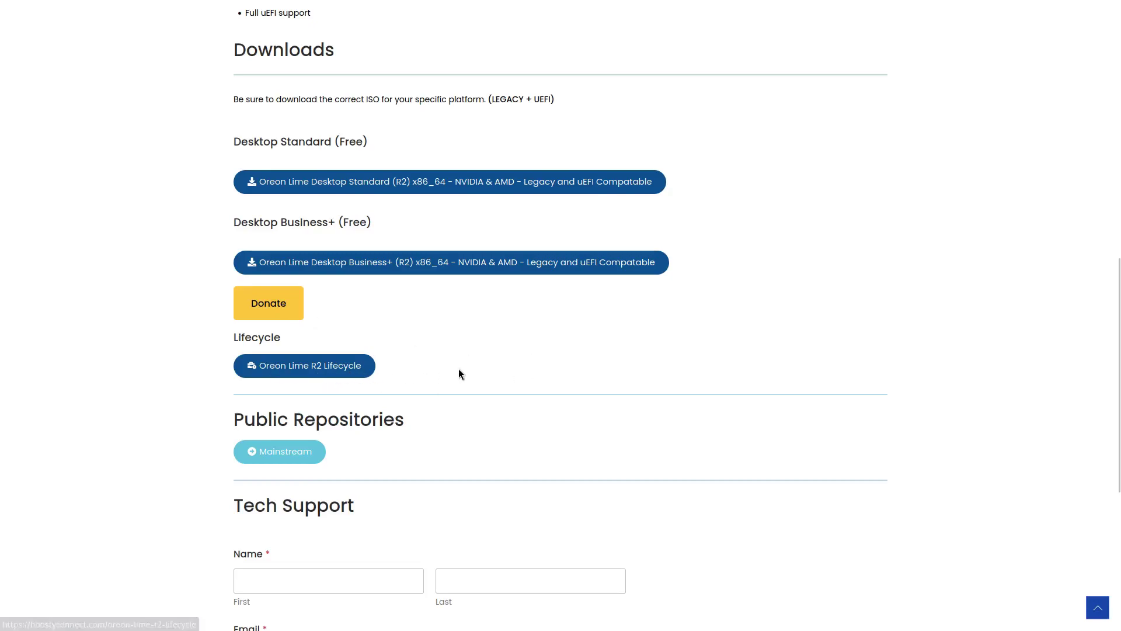
scroll(459, 369, down, 6)
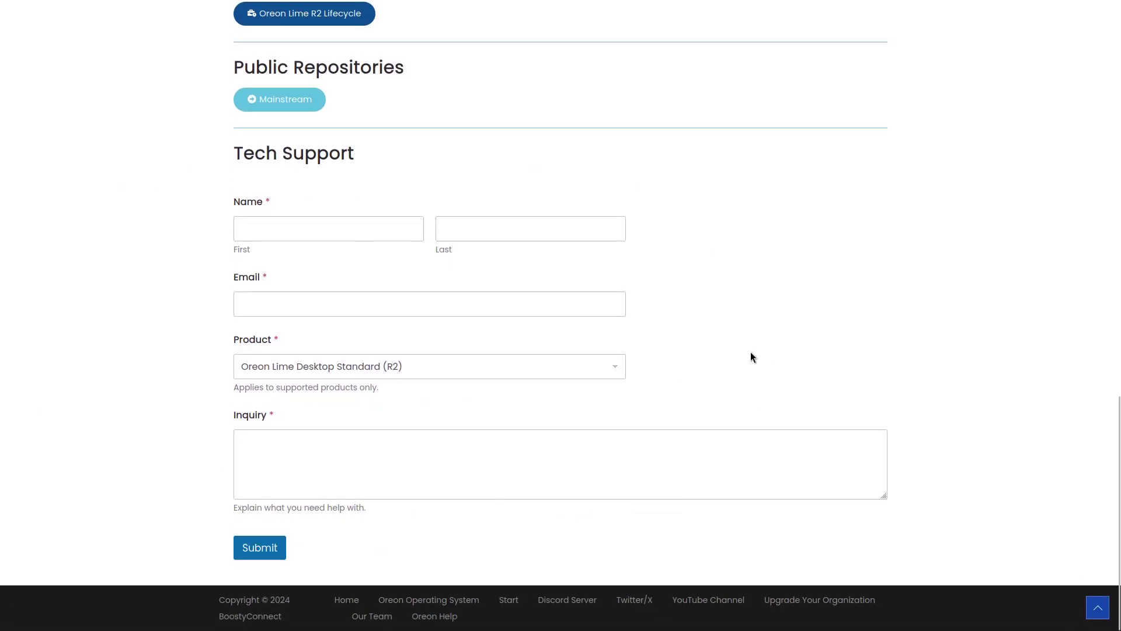
click(284, 456)
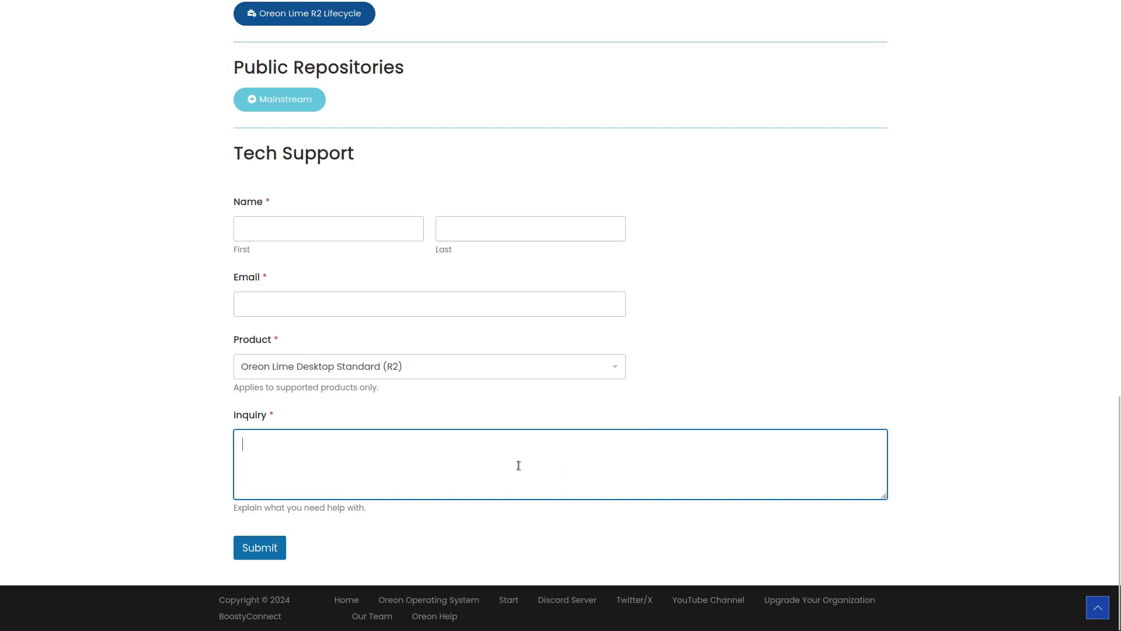
scroll(775, 358, up, 20)
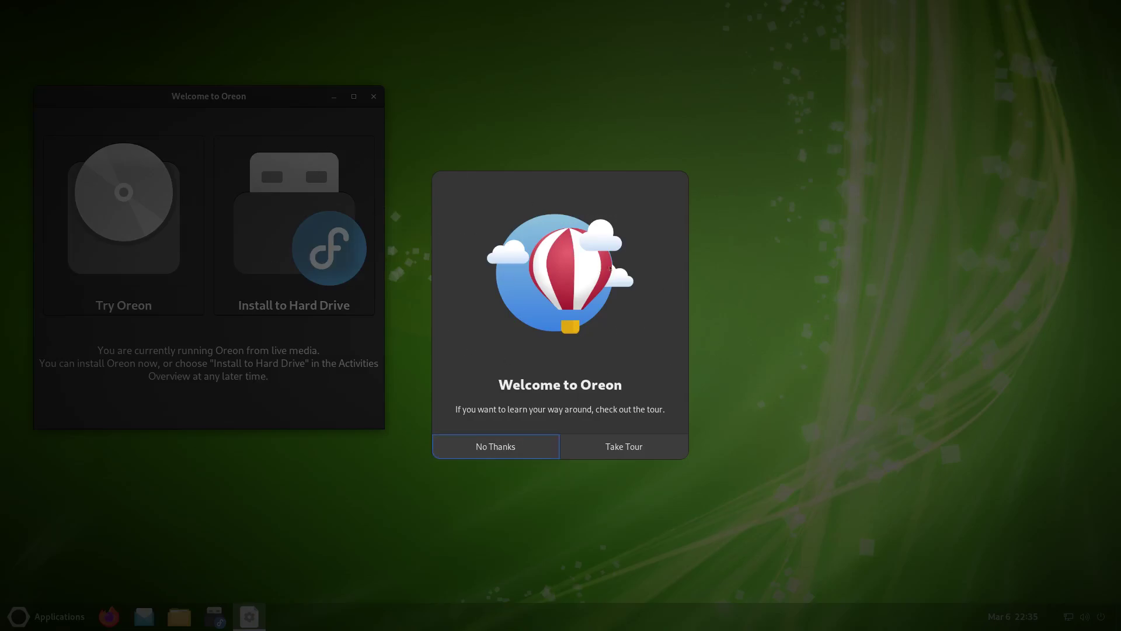
- Decline the Welcome to Oreon tour and launch Install to Hard Drive
click(490, 447)
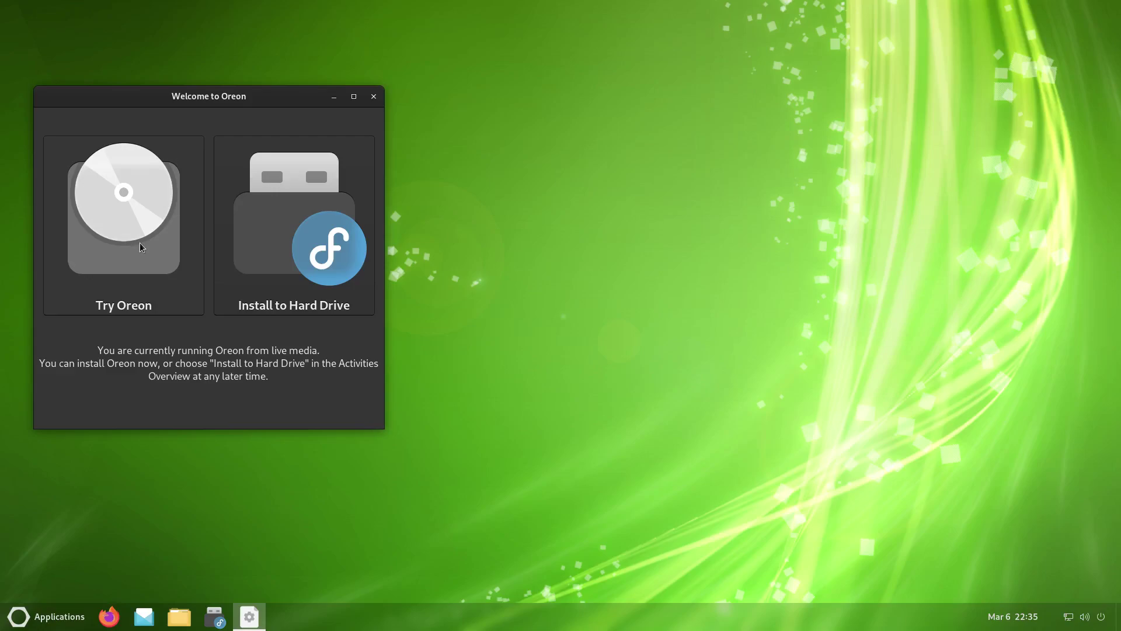
click(272, 242)
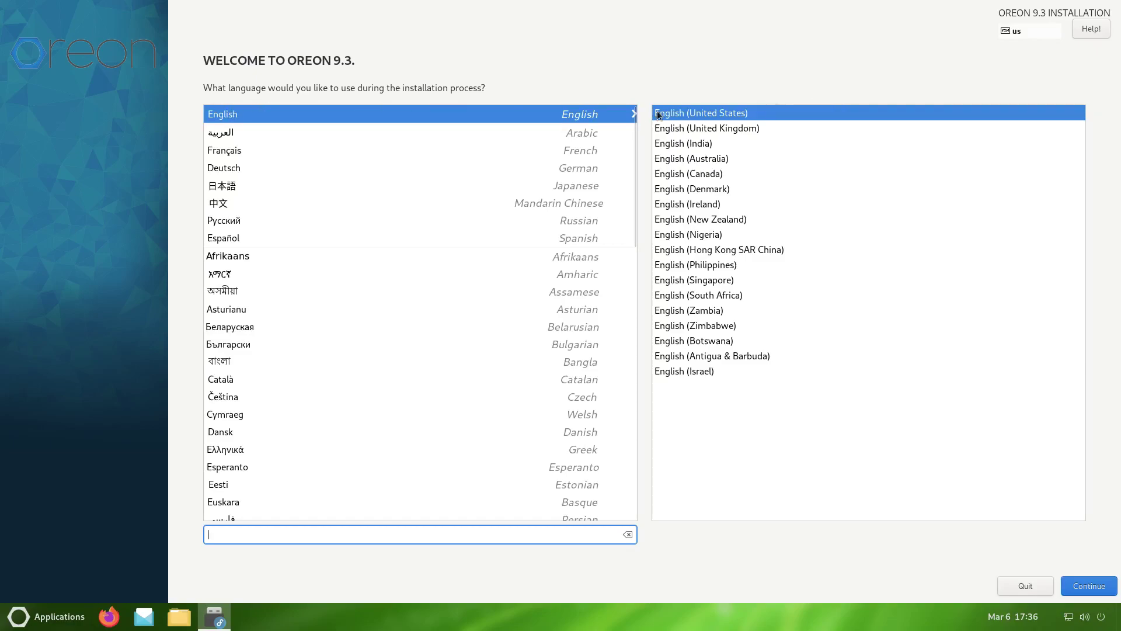
- Keep English and confirm the 40 GiB 0x1af4 disk as destination with automatic partitioning
click(1096, 587)
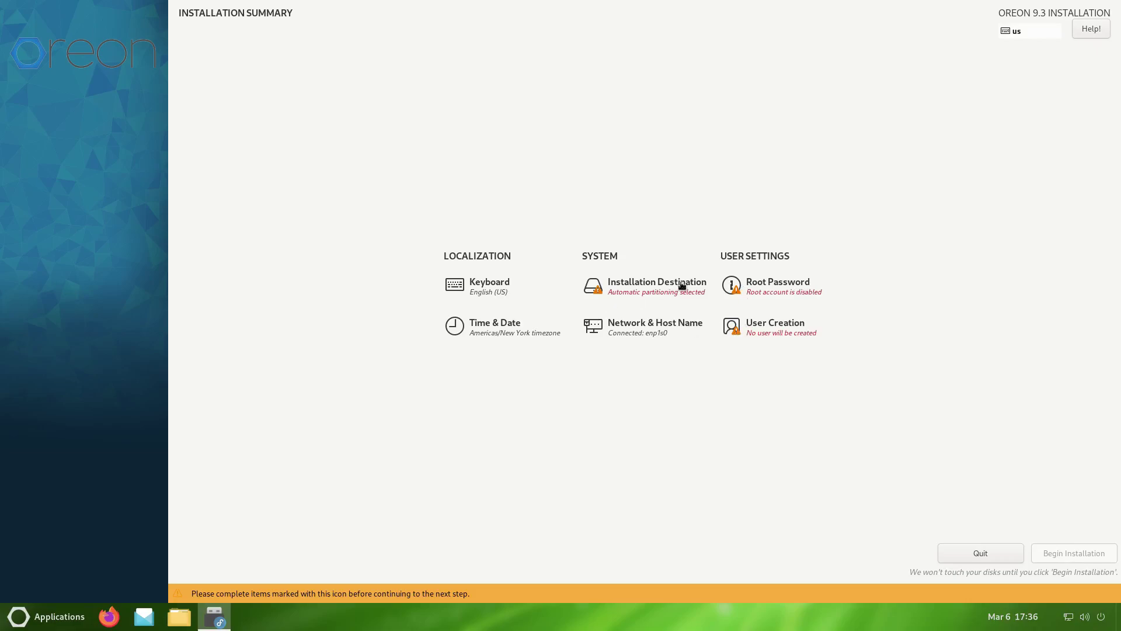
click(621, 288)
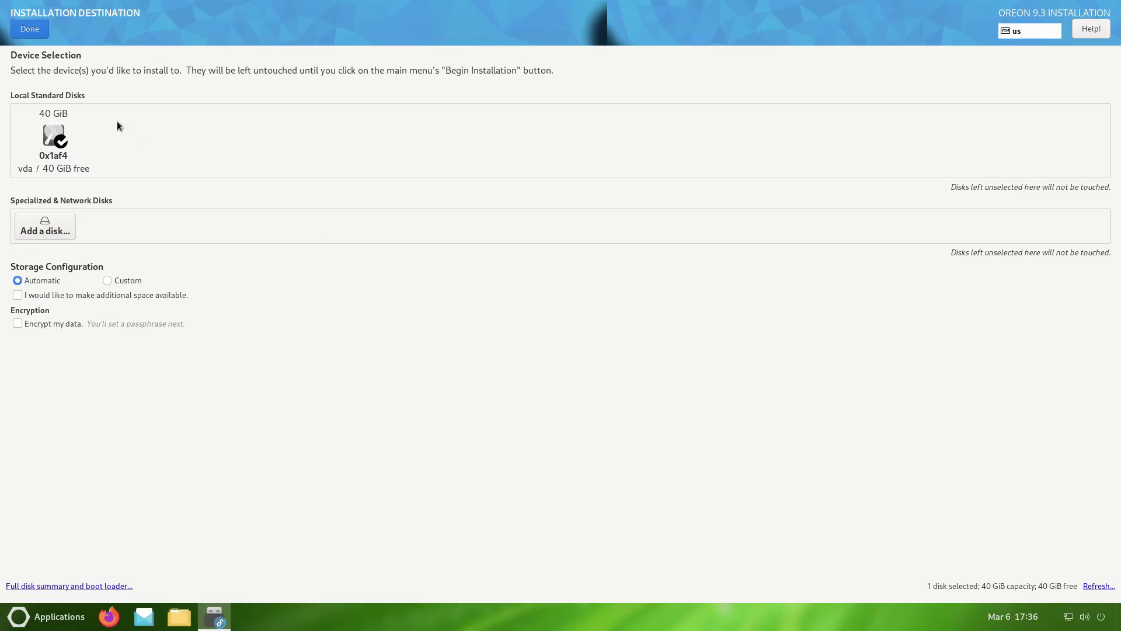
click(48, 131)
click(48, 131)
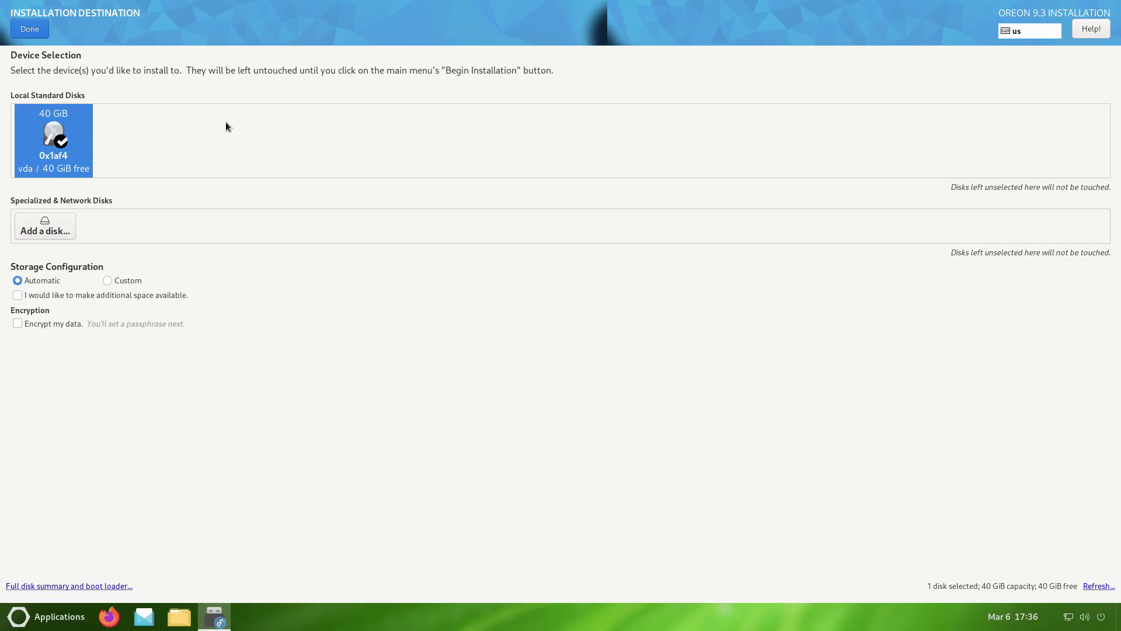
click(27, 31)
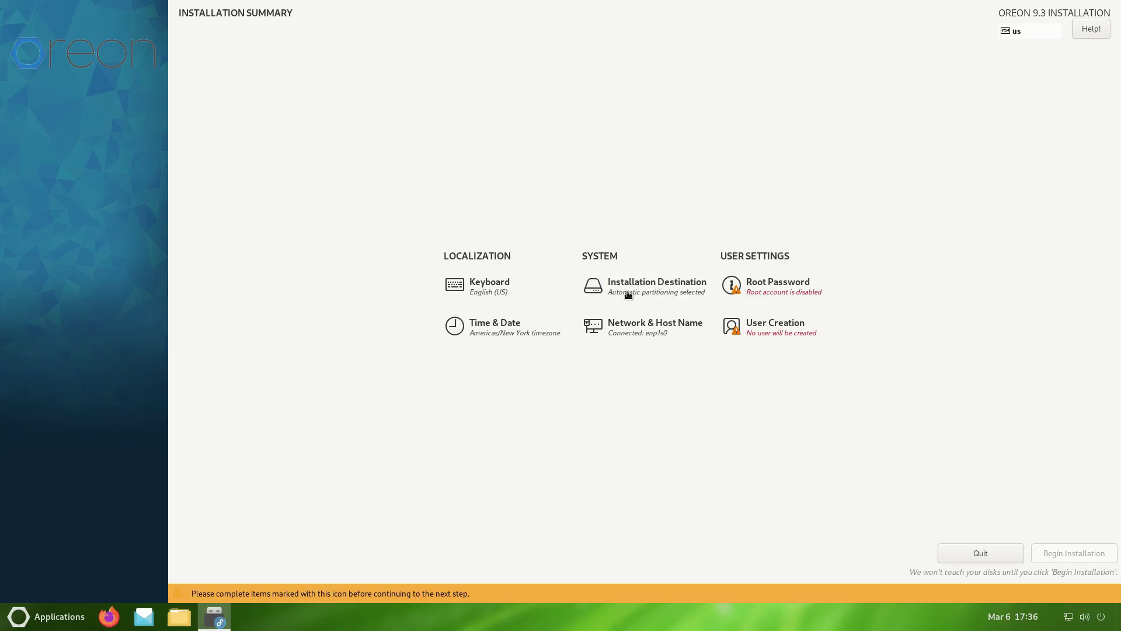
- Enter and confirm a root password, accepting it despite the too-short warning
click(757, 285)
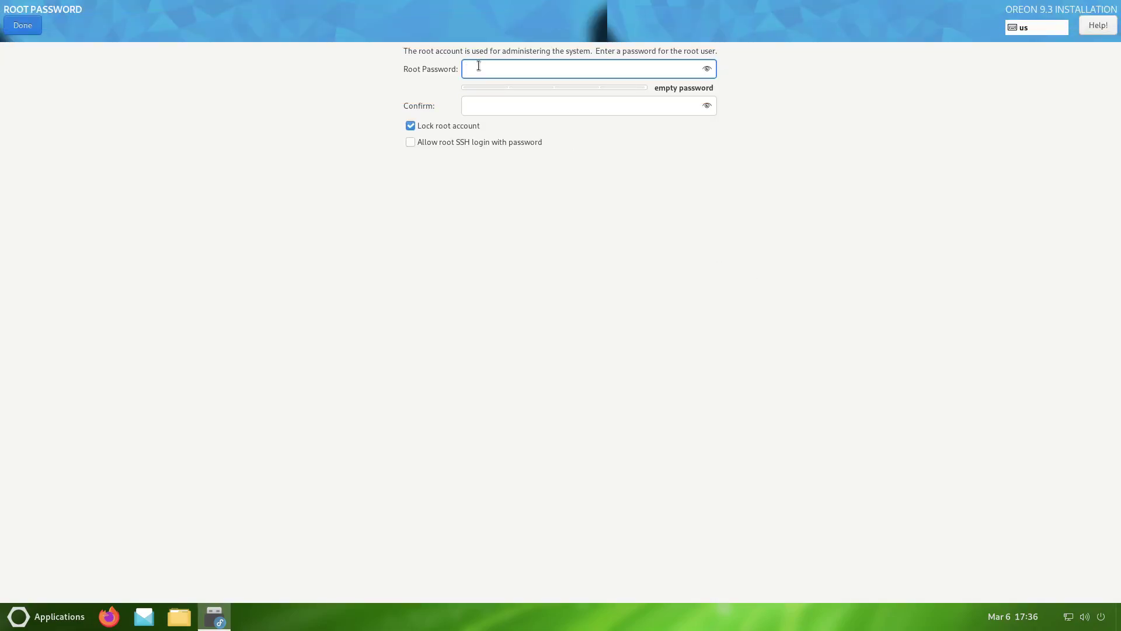
text(pa)
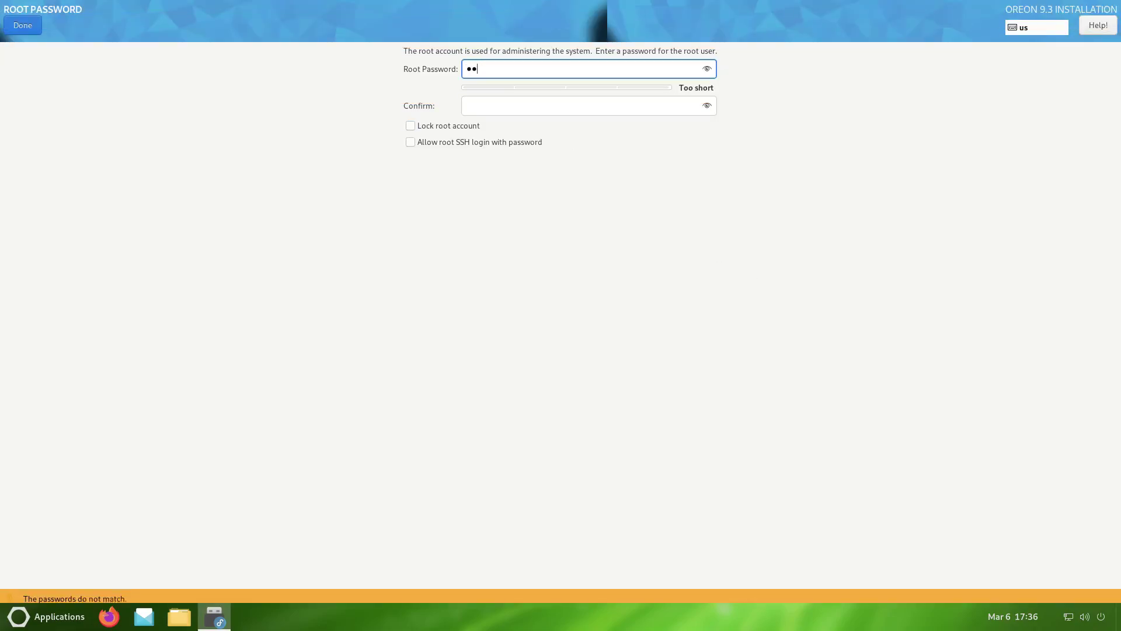
click(477, 108)
text(pa)
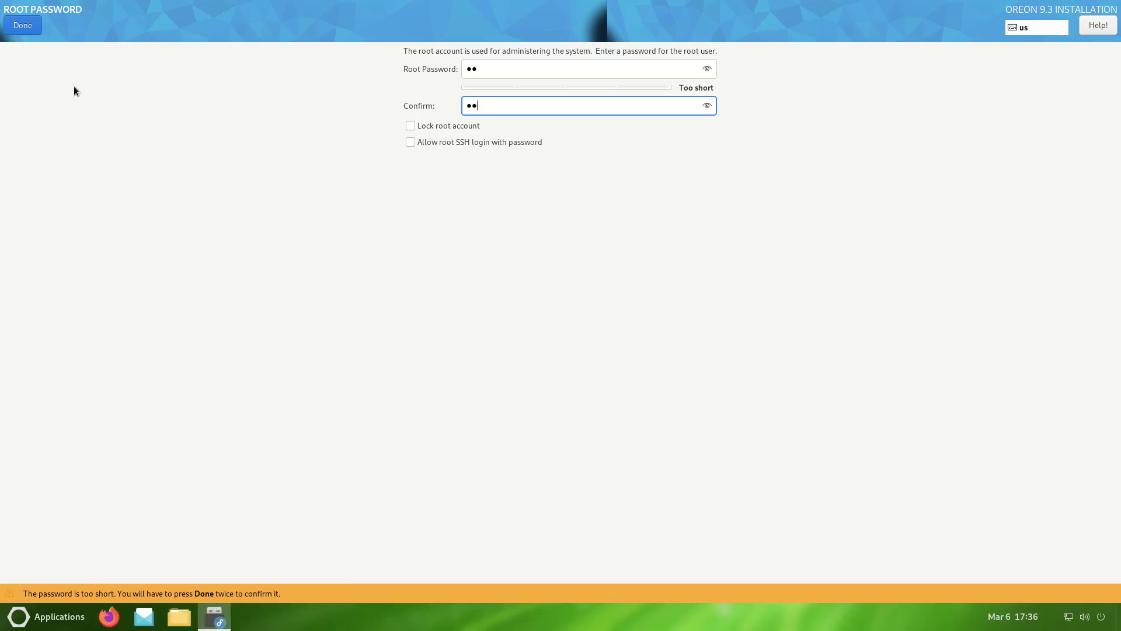
click(22, 25)
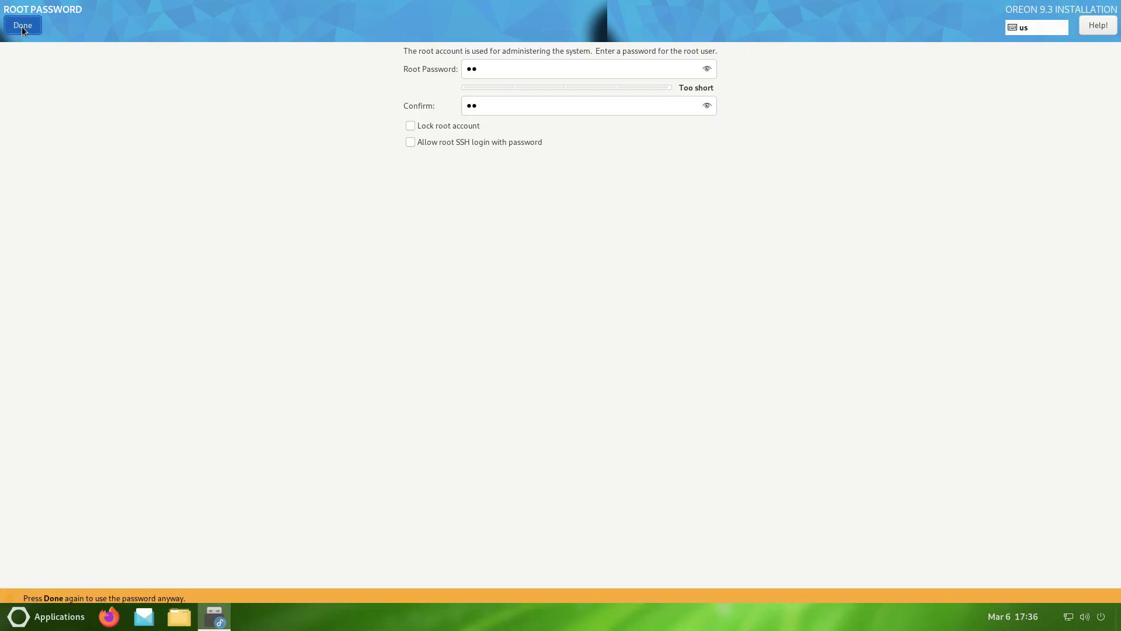
click(22, 25)
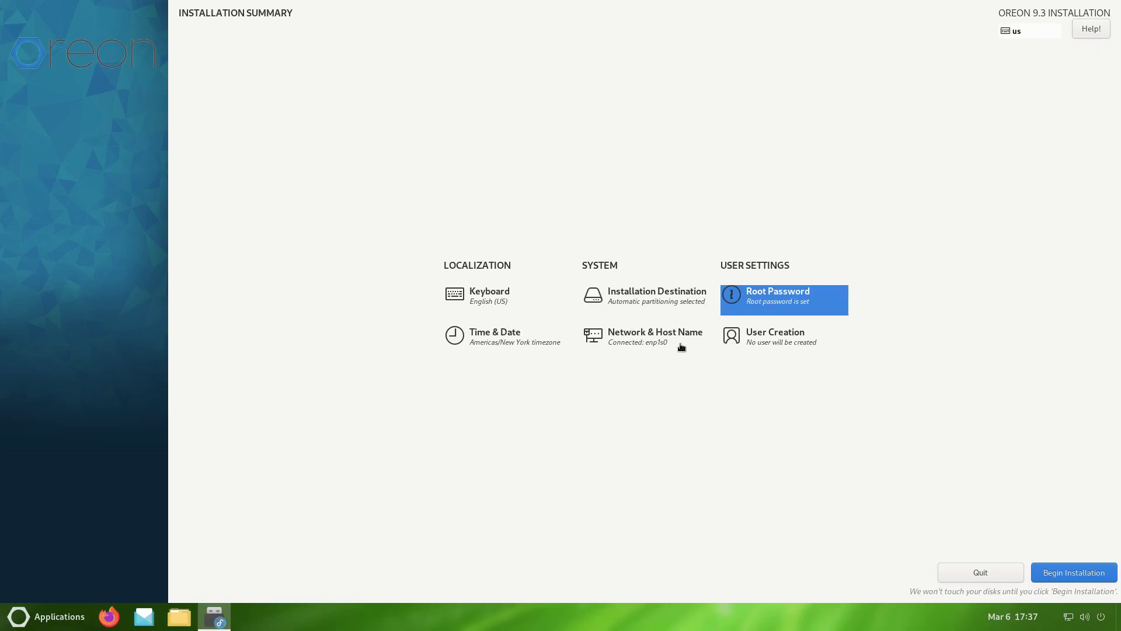
- Create a user with full name and confirmed password, made administrator, despite the short-password warning
click(759, 339)
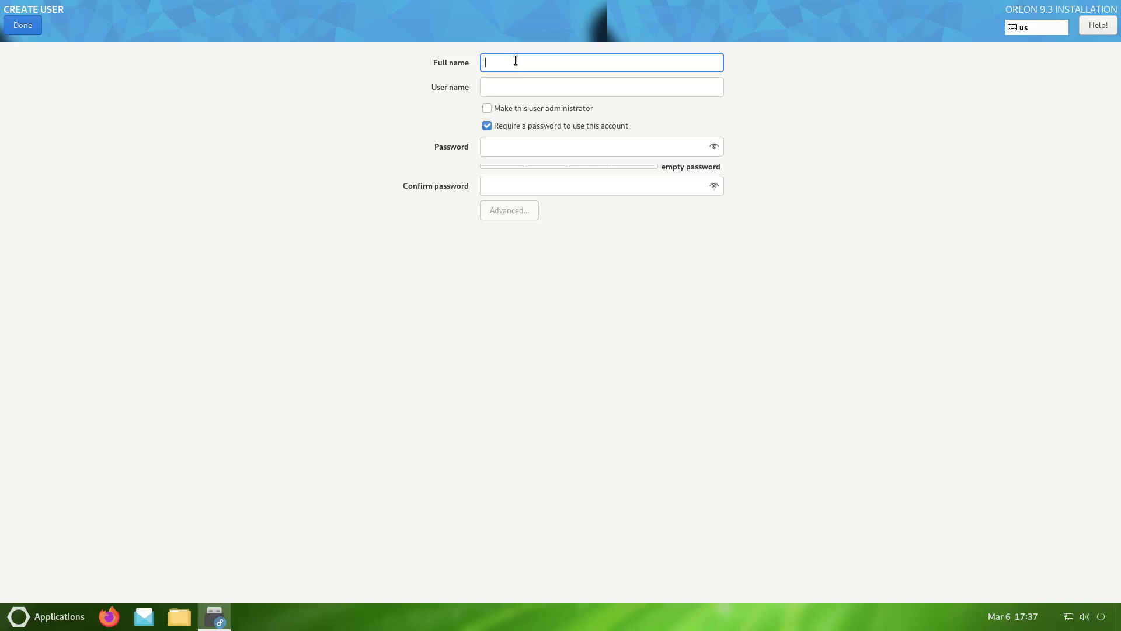
text(linux)
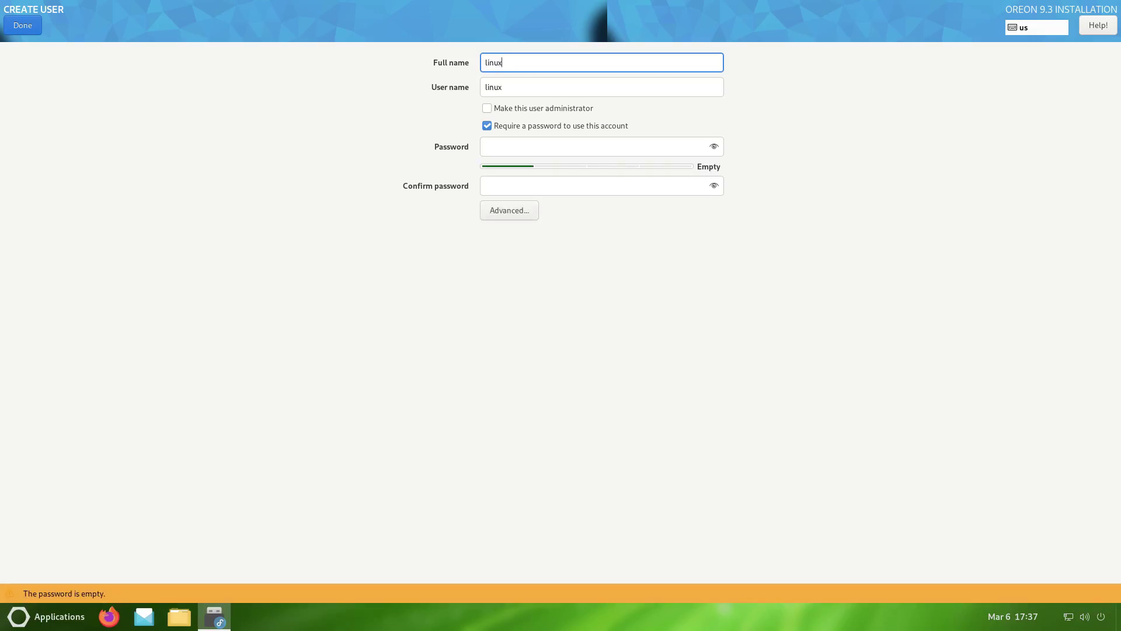
text(hub)
click(491, 147)
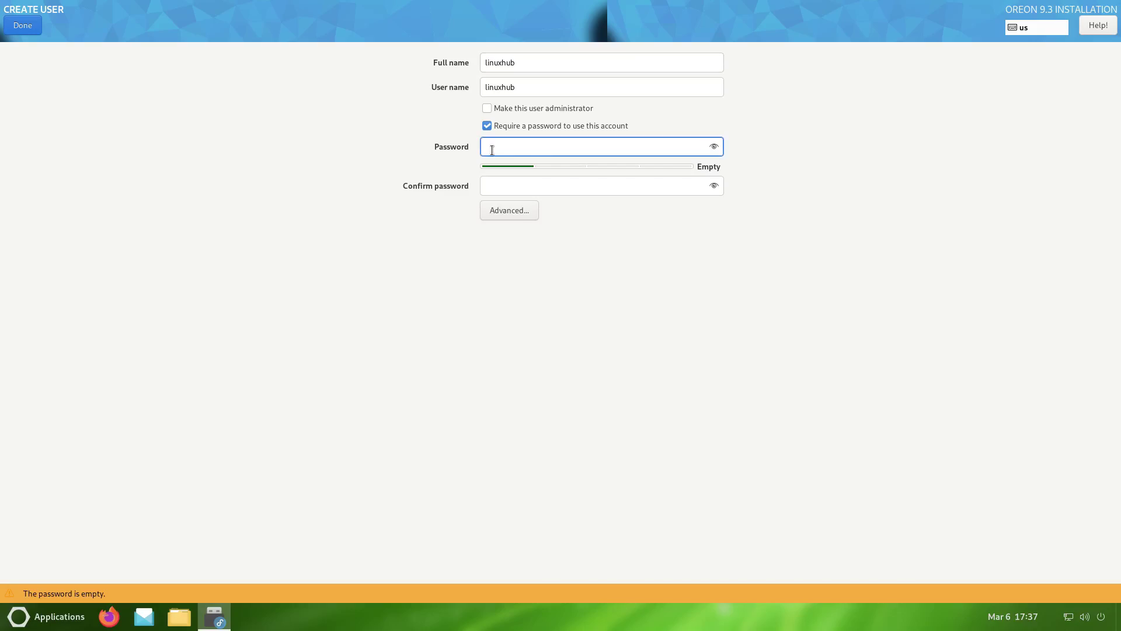
text(li)
click(494, 182)
text(li)
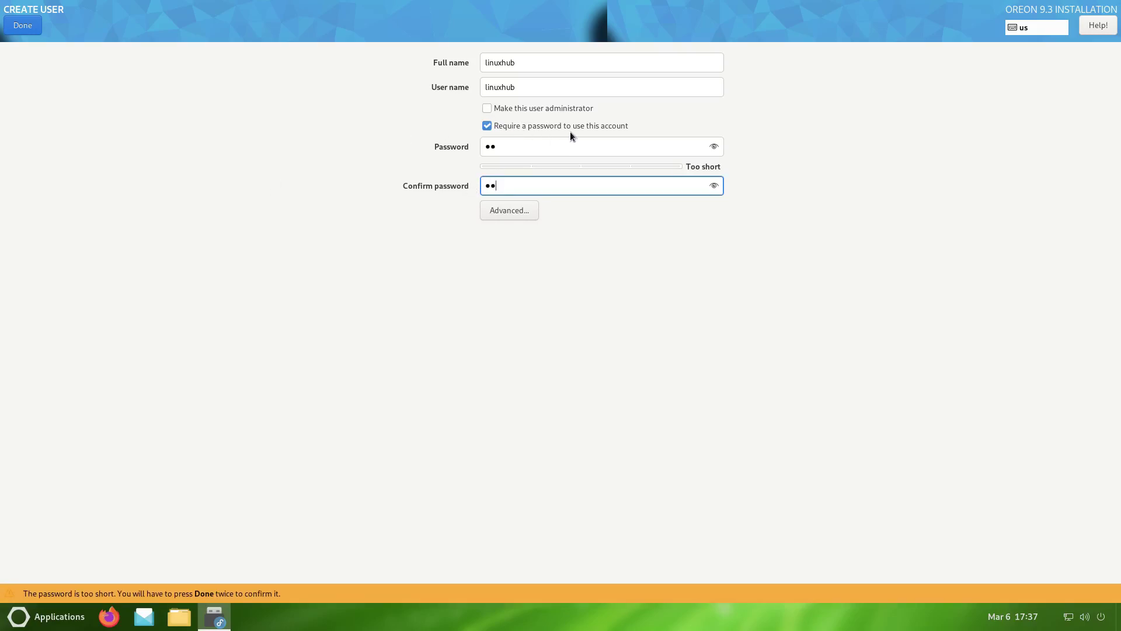
click(488, 108)
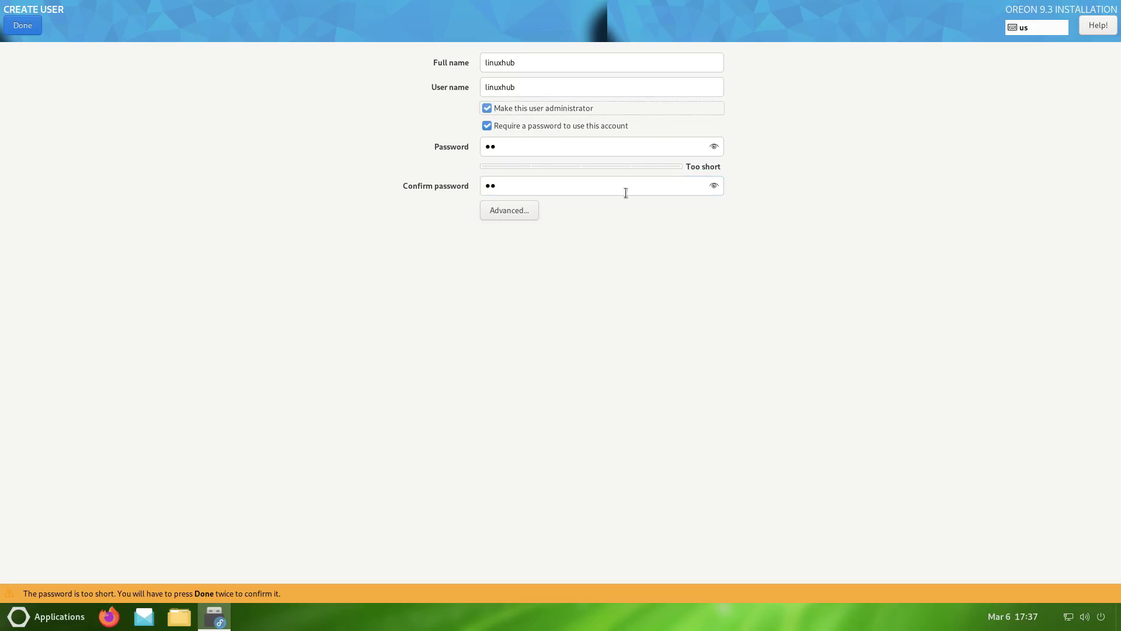
click(18, 26)
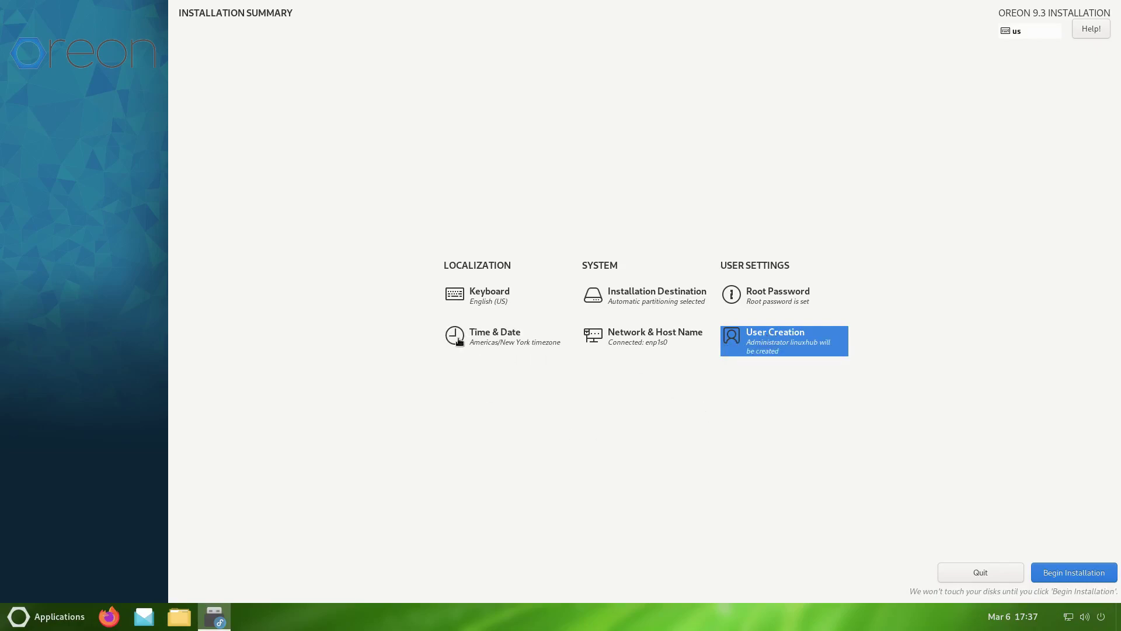
- Pick Los Angeles on the Time & Date map for the Americas/Los Angeles time zone
click(461, 341)
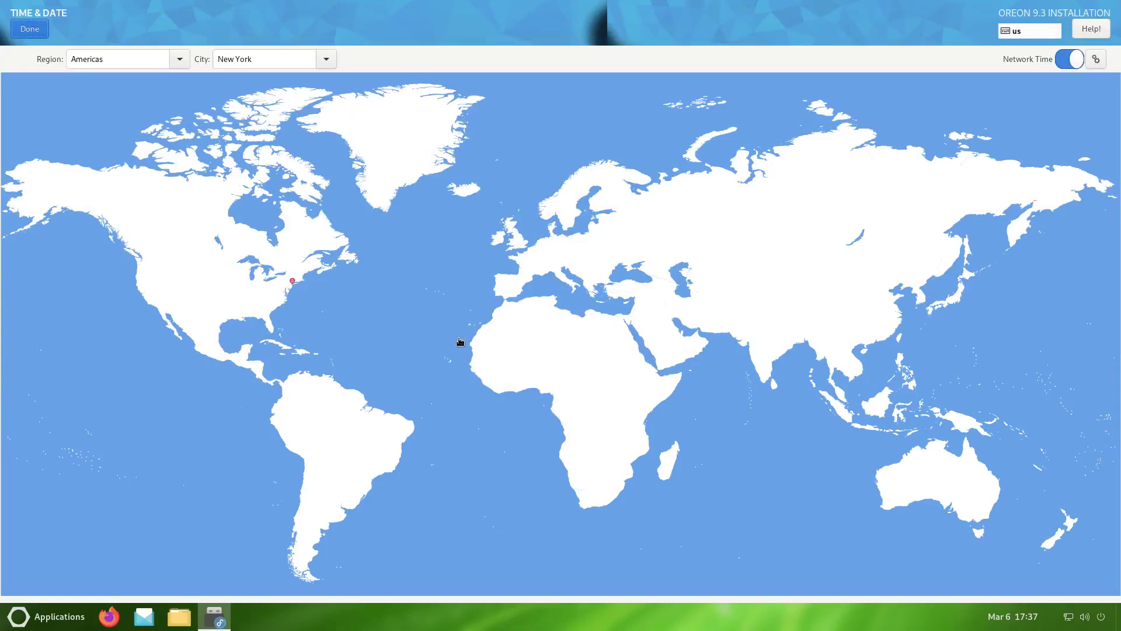
click(149, 298)
click(21, 35)
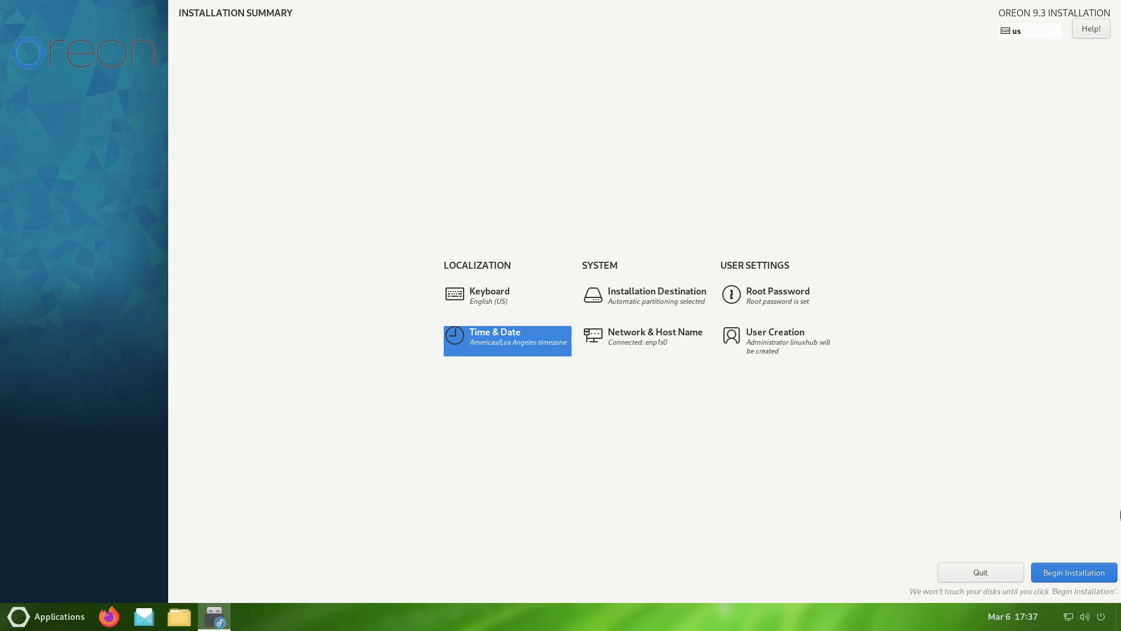
- Begin the installation and let it run until the progress screen reads Complete!
click(1066, 573)
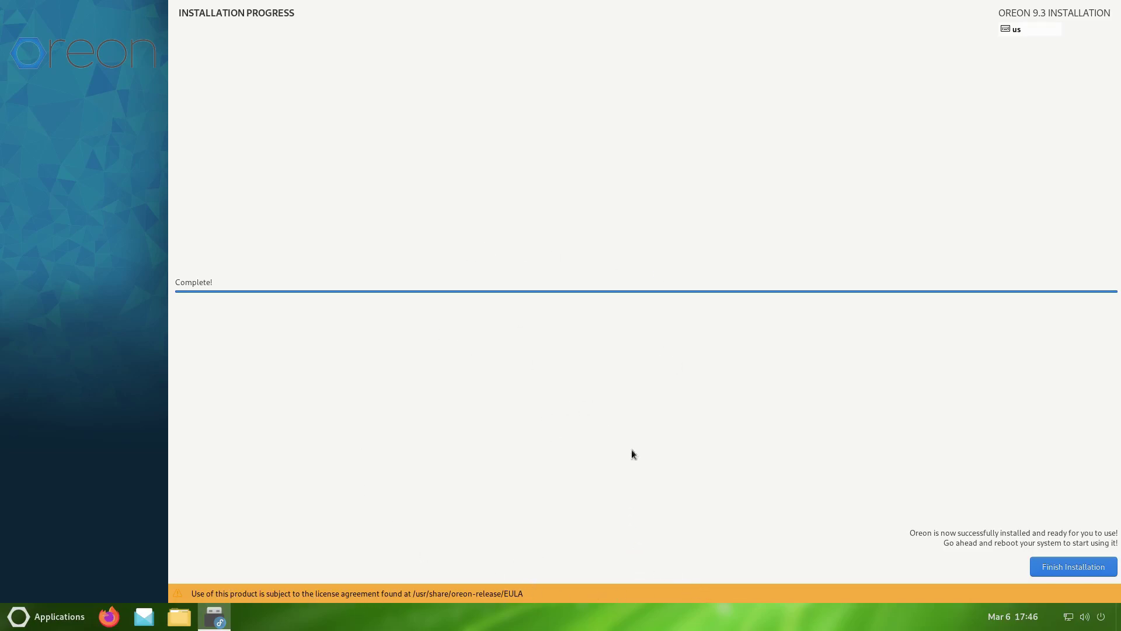
- Finish the installation, reboot, and log in to the new user account with its password
click(1074, 569)
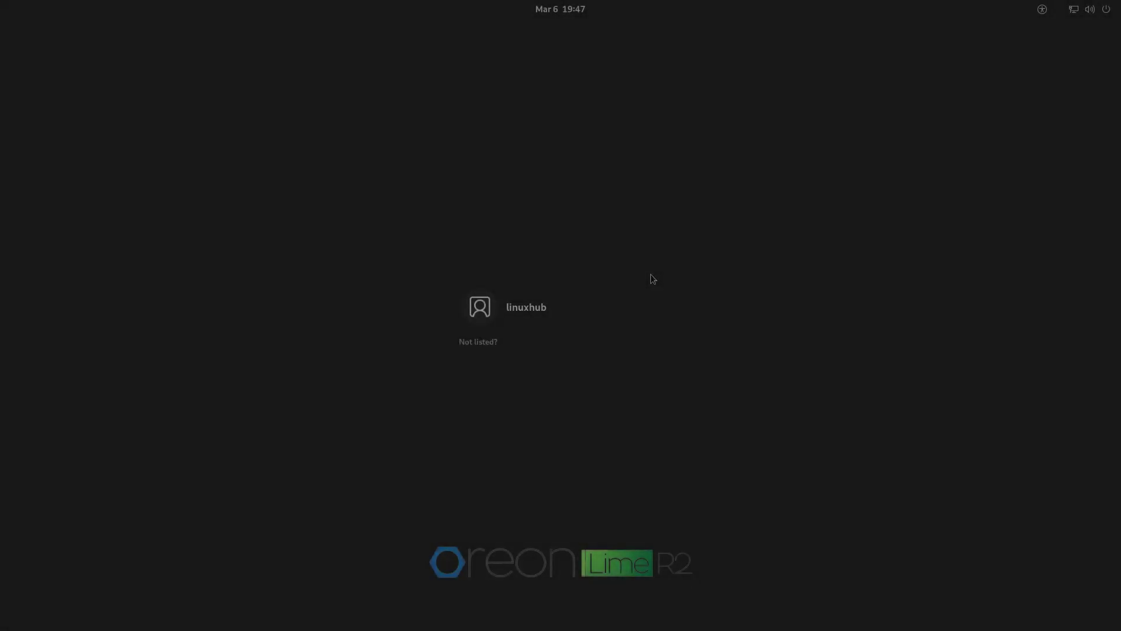
click(652, 312)
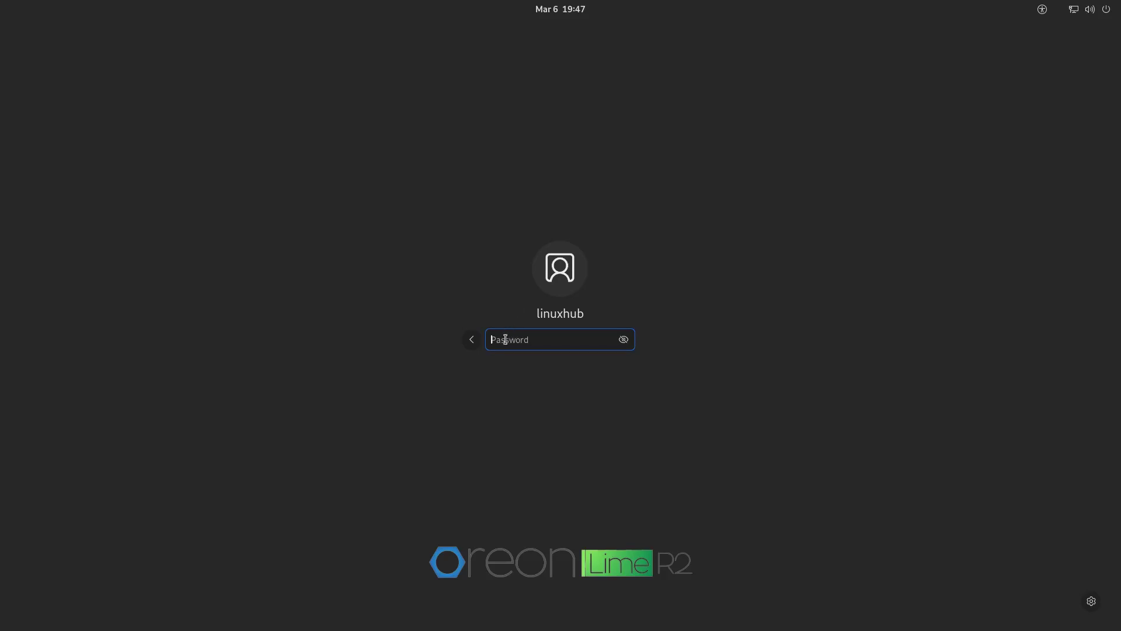
text(*)
key(Return)
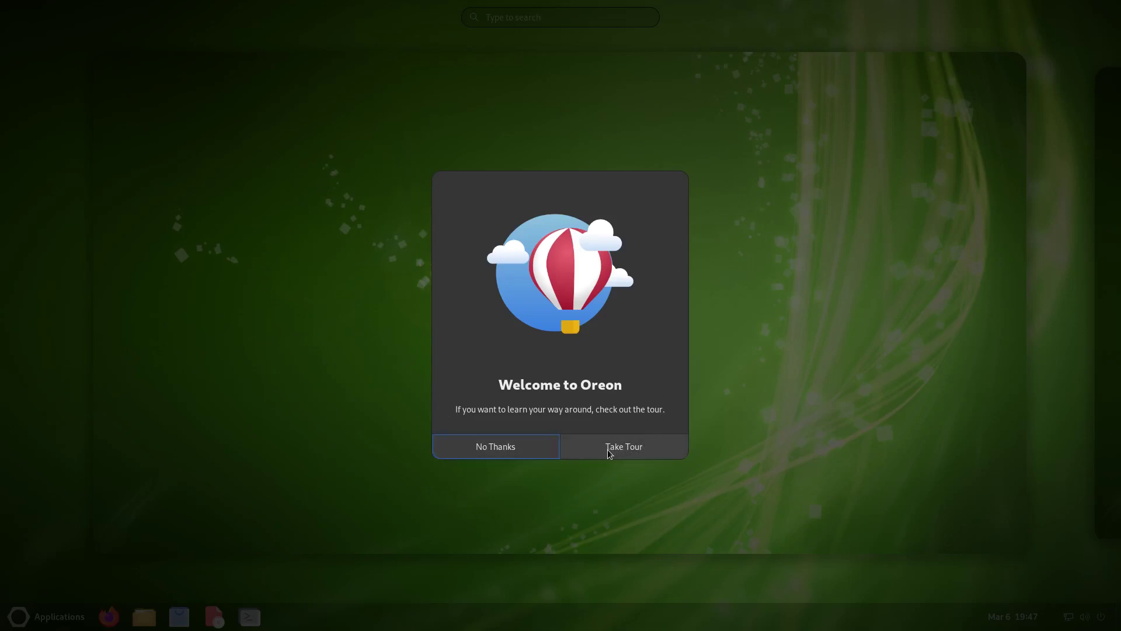
- Take the GNOME Tour through every page, from Start to the final page, and close it
click(595, 448)
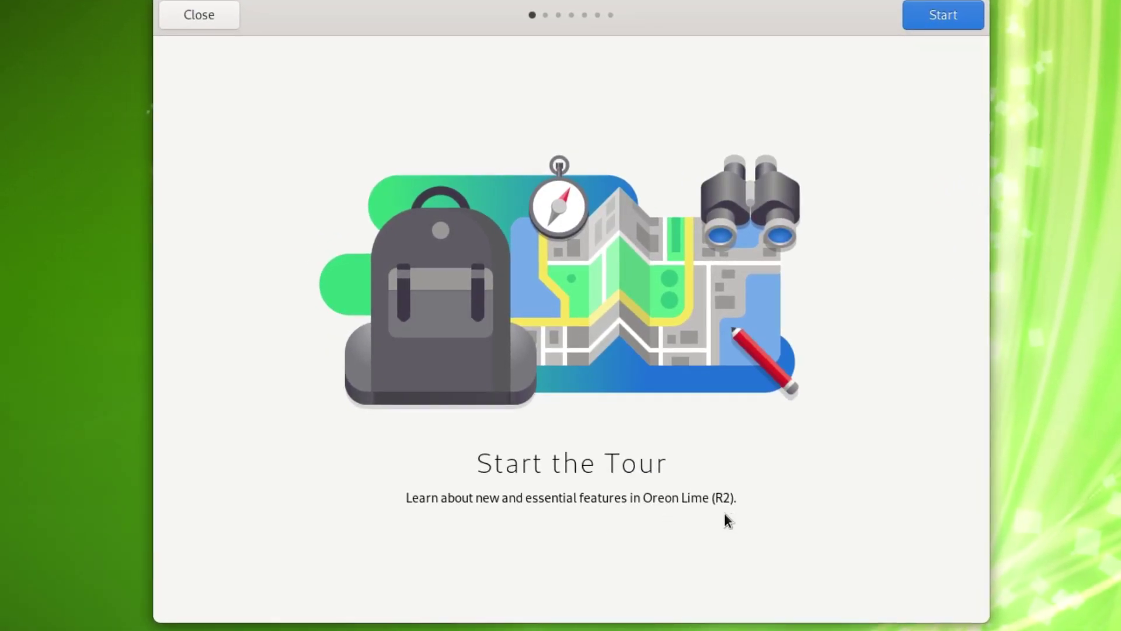
click(939, 22)
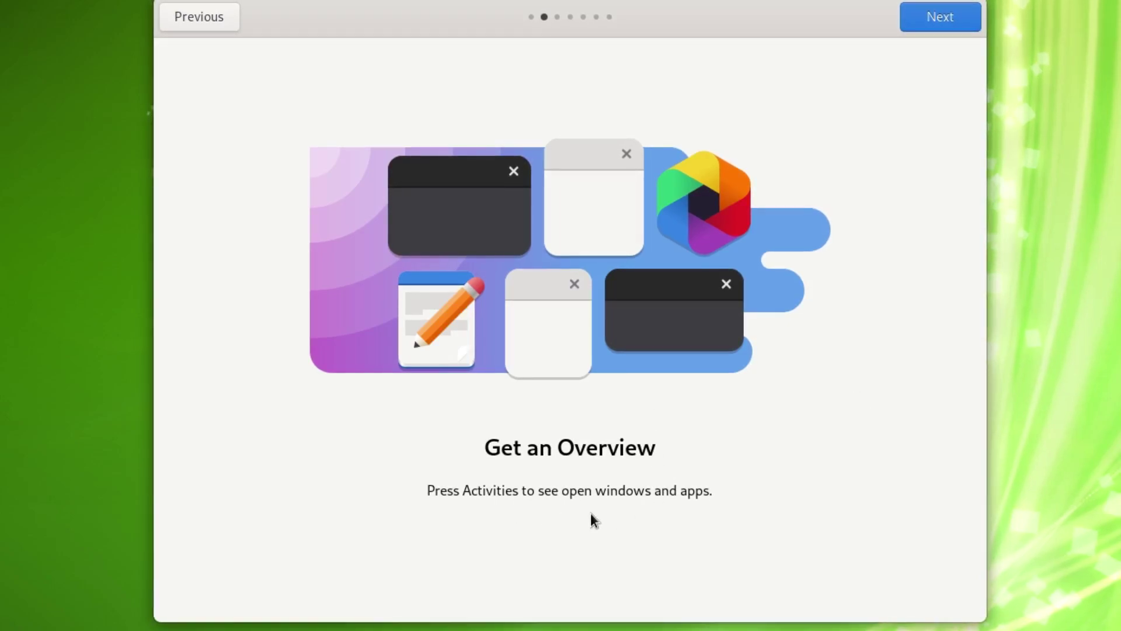
click(933, 24)
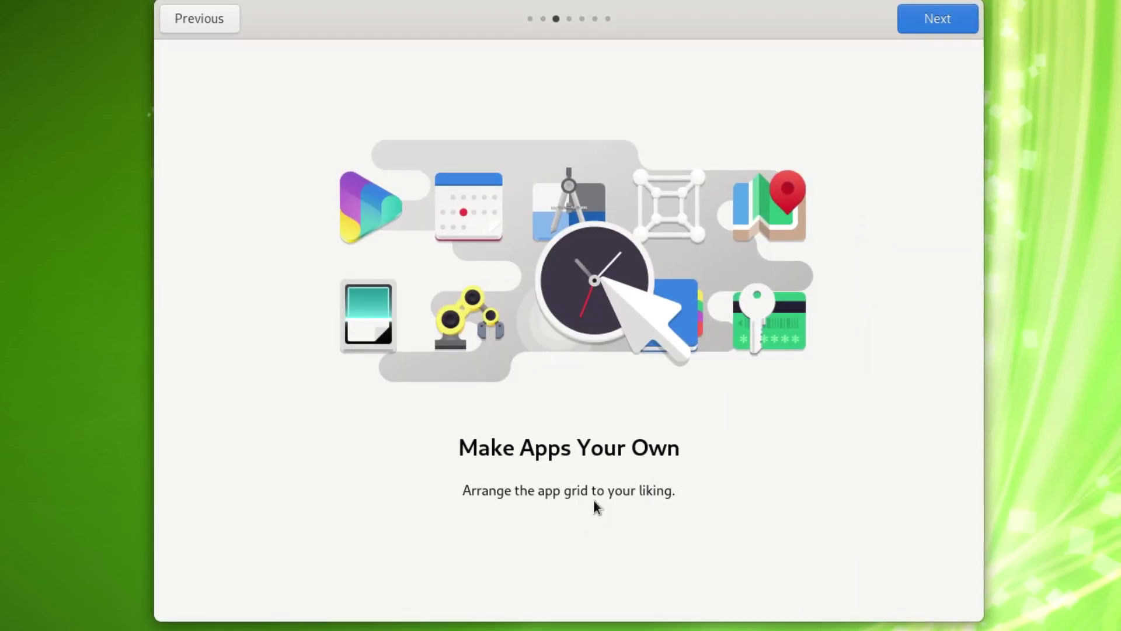
click(919, 15)
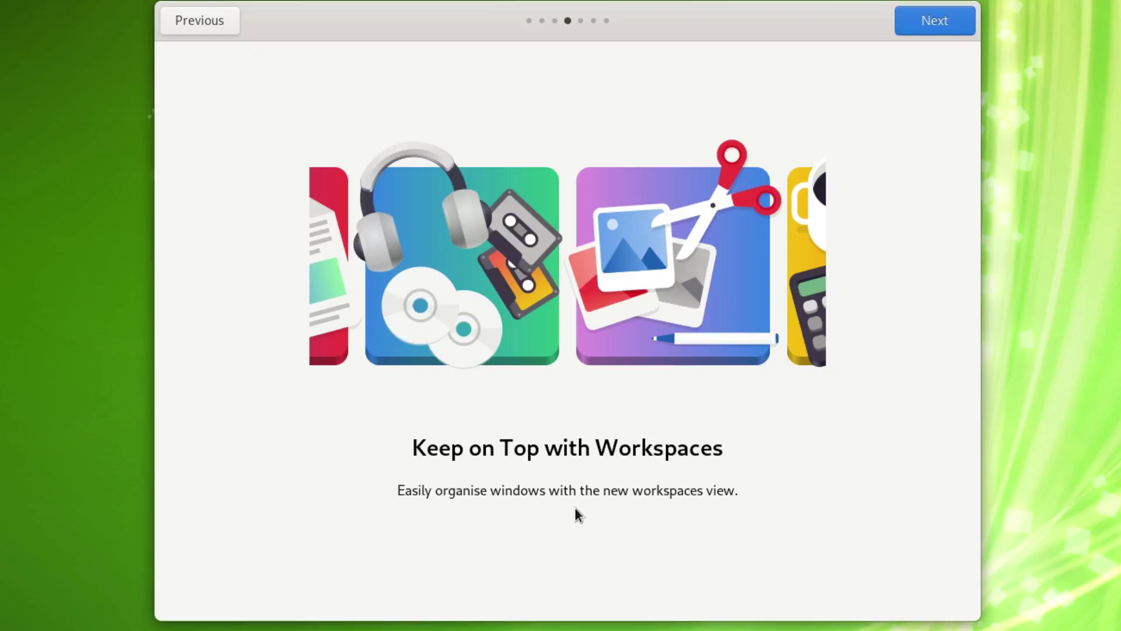
click(933, 22)
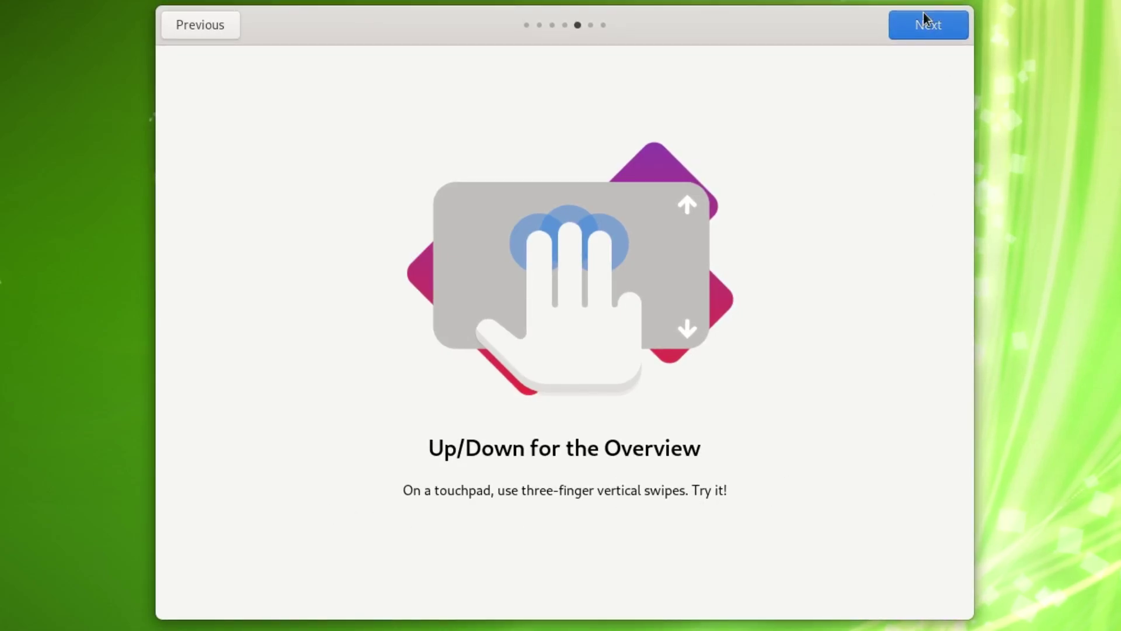
click(923, 29)
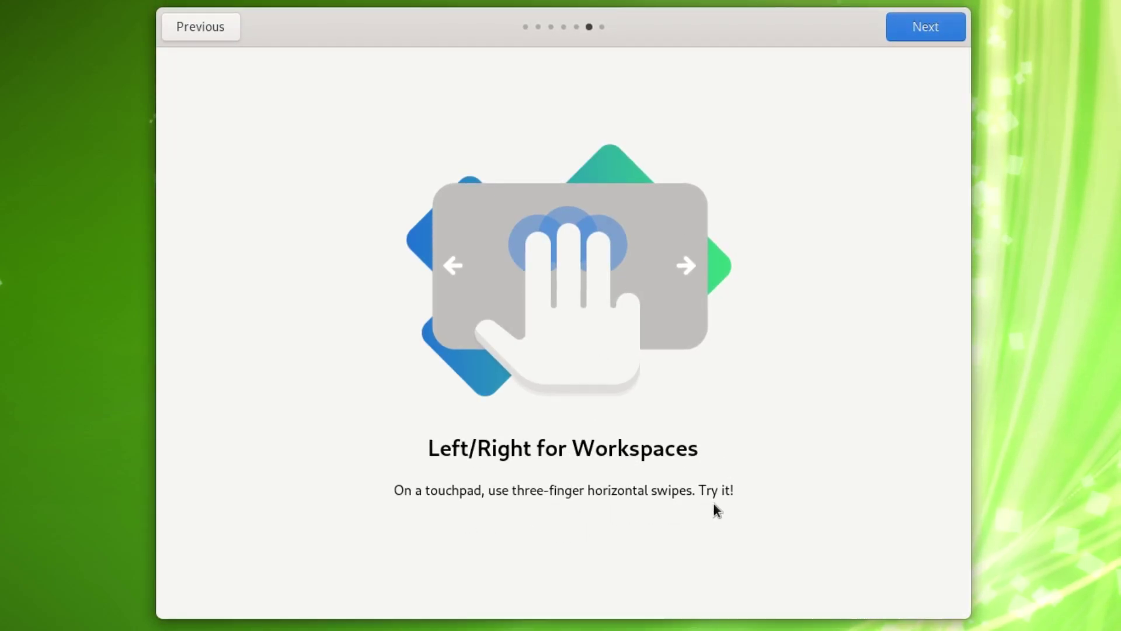
click(906, 26)
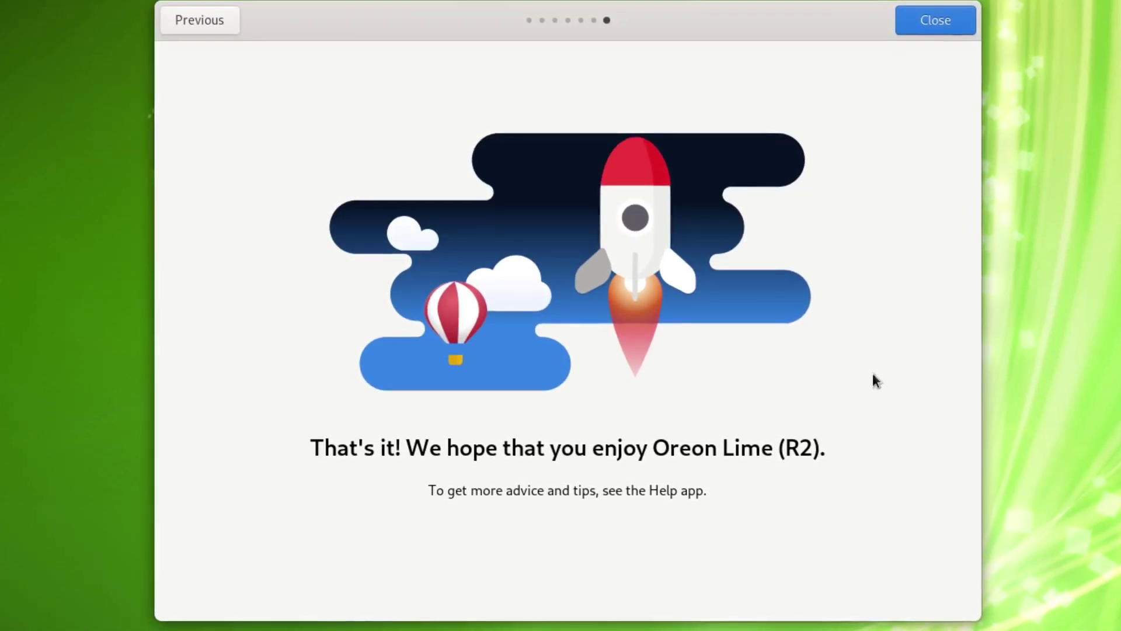
click(938, 24)
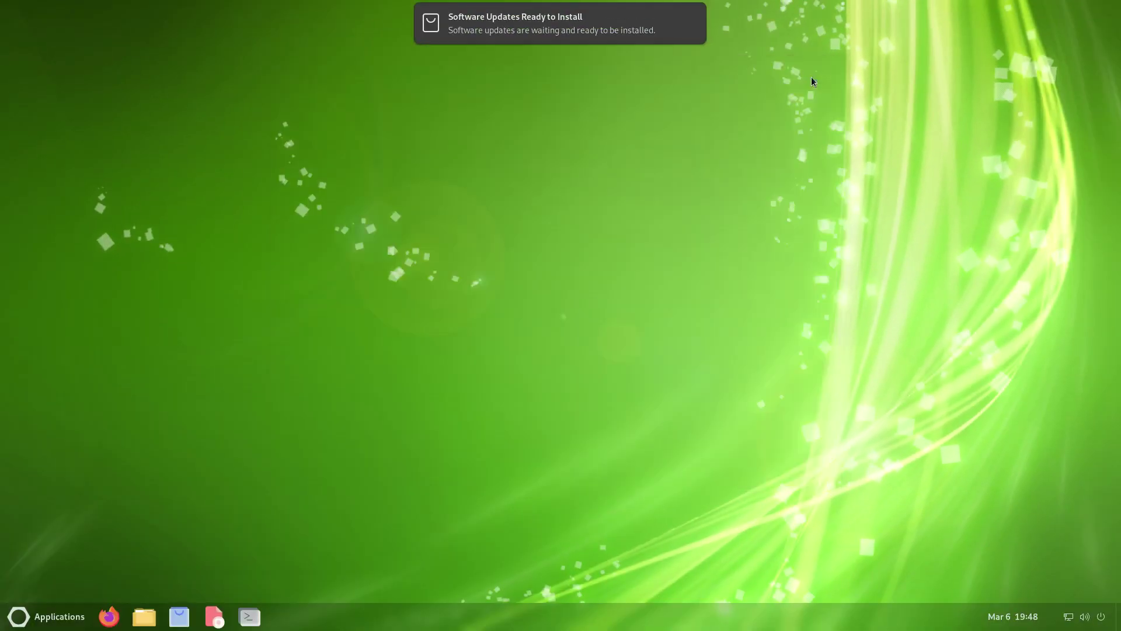
mouse_move(579, 36)
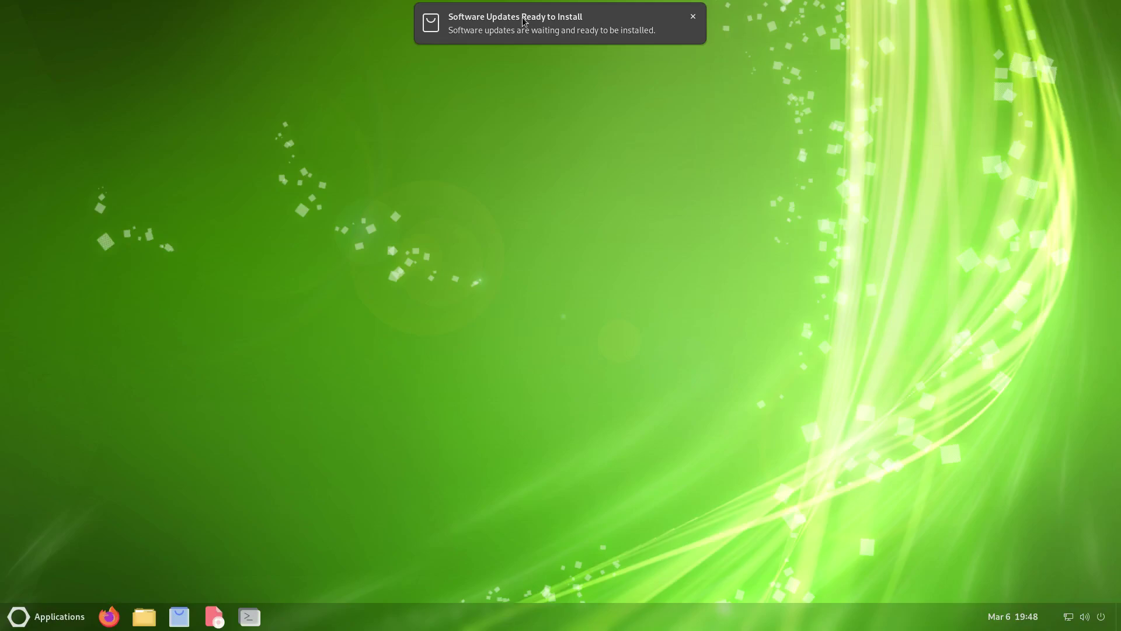
- Dismiss the Software Updates notification and check that the calendar popup has no pending notifications
click(693, 18)
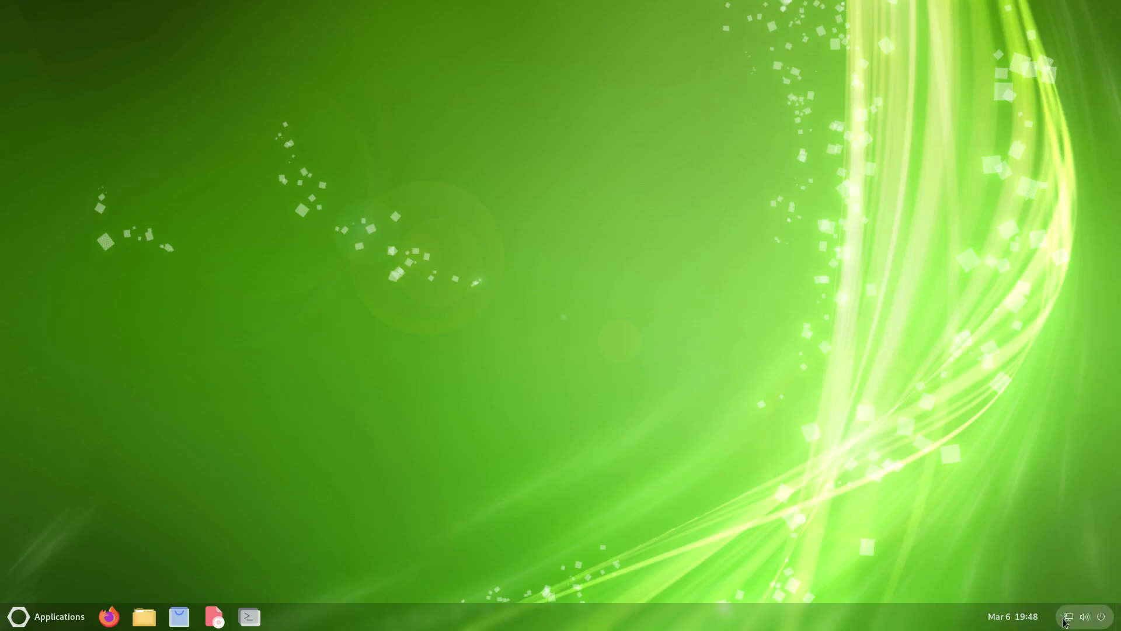
click(1014, 620)
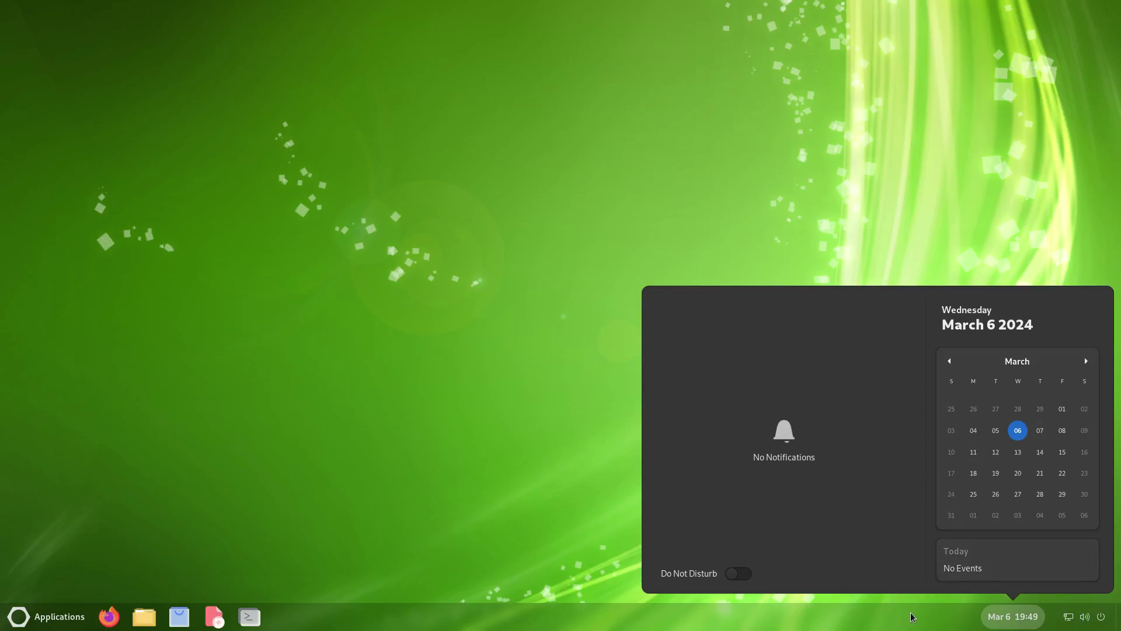
click(1004, 614)
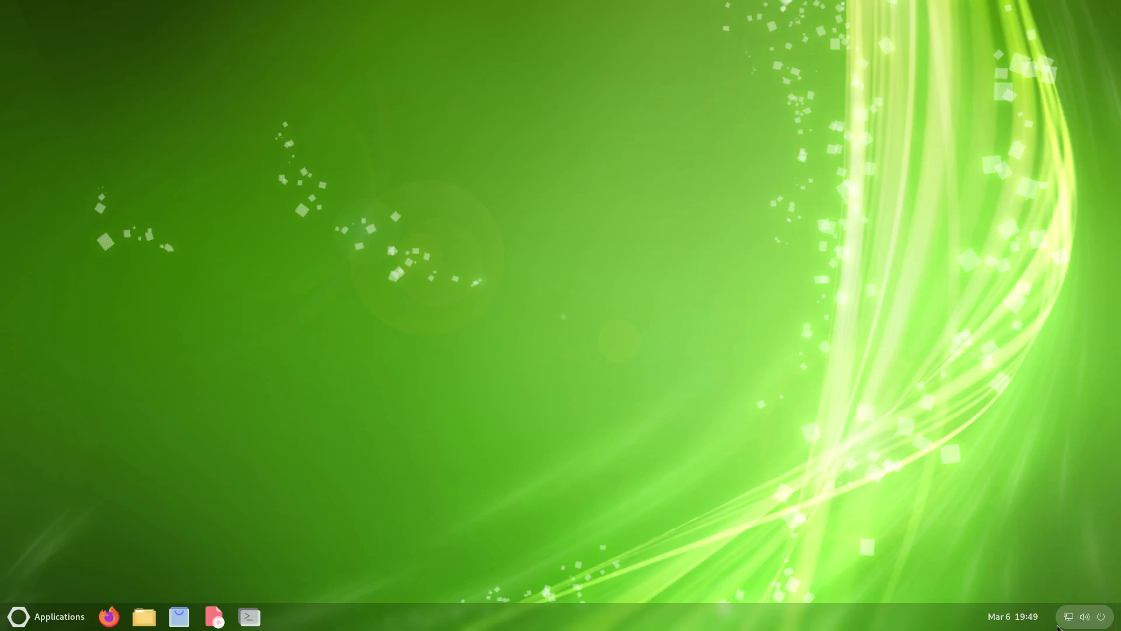
click(1081, 619)
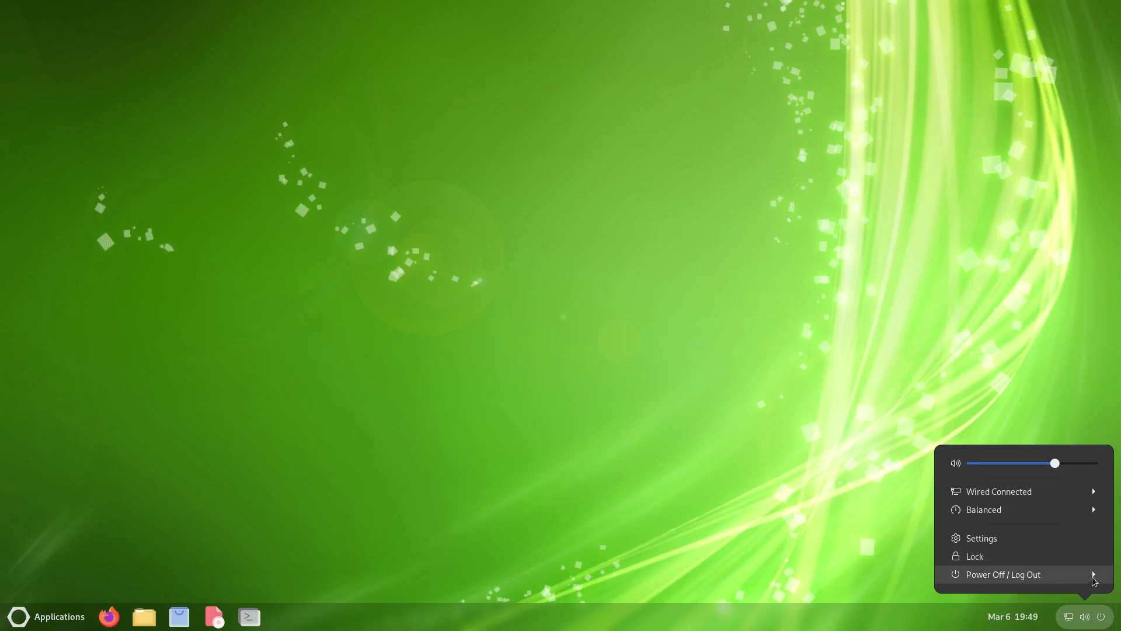
click(781, 501)
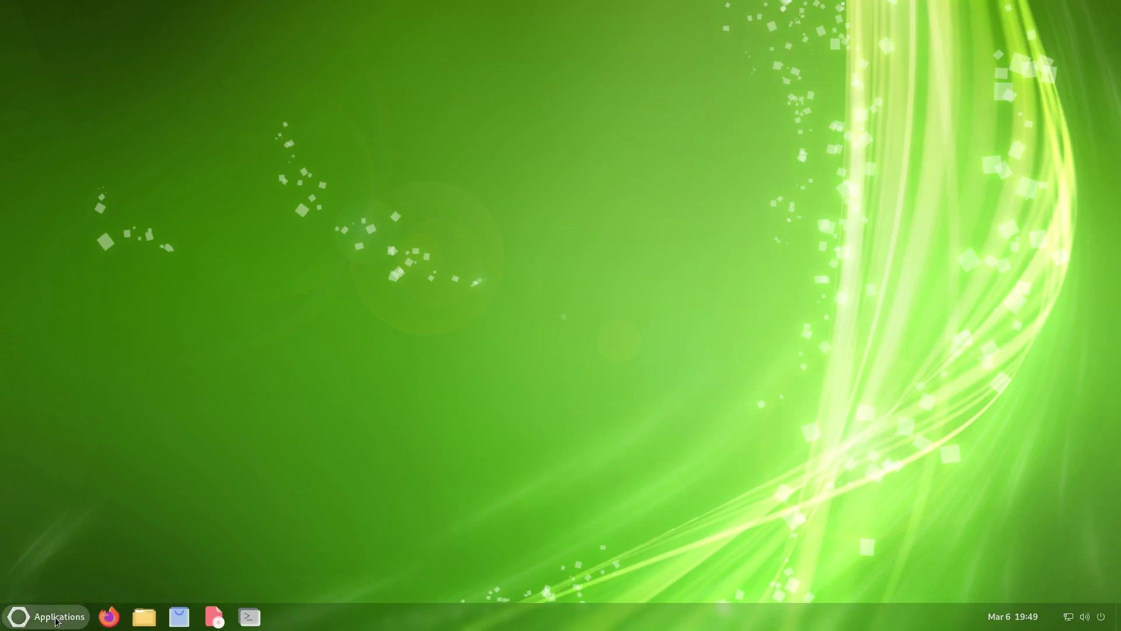
- Browse the ArcMenu Favorites, Frequent Apps, Accessories, Education and Graphics categories
click(32, 618)
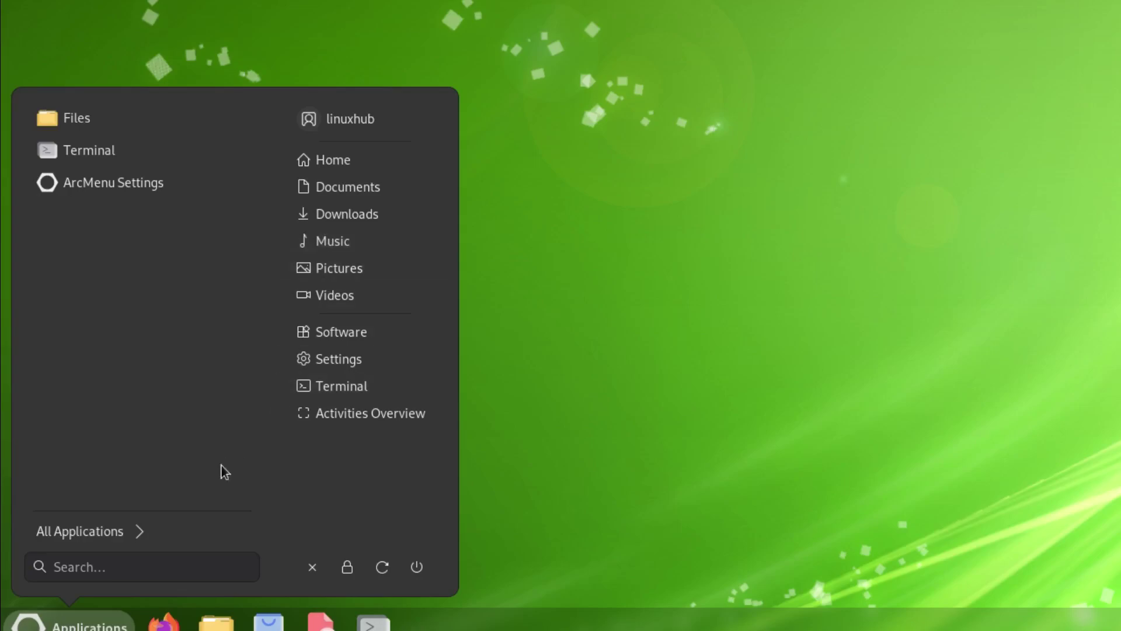
click(60, 534)
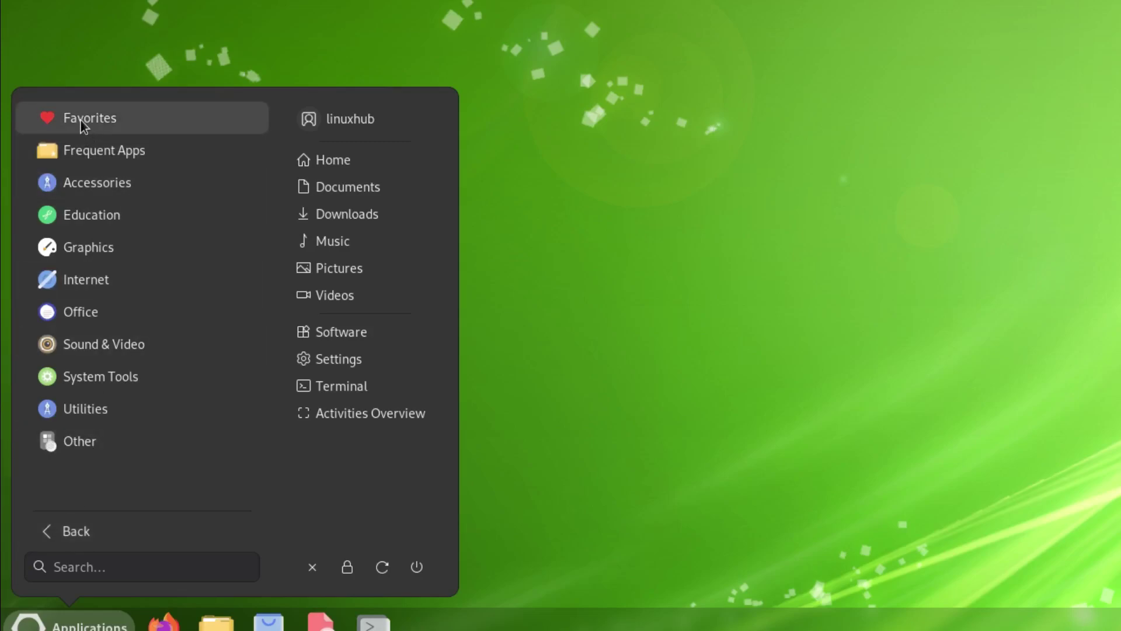
click(81, 121)
click(77, 531)
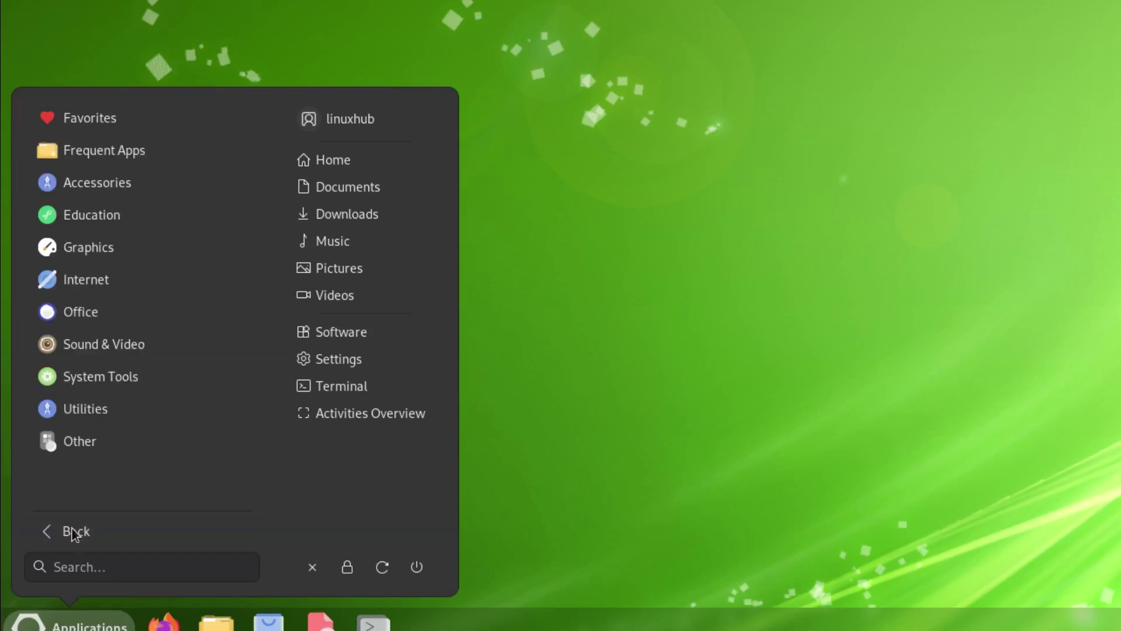
click(76, 146)
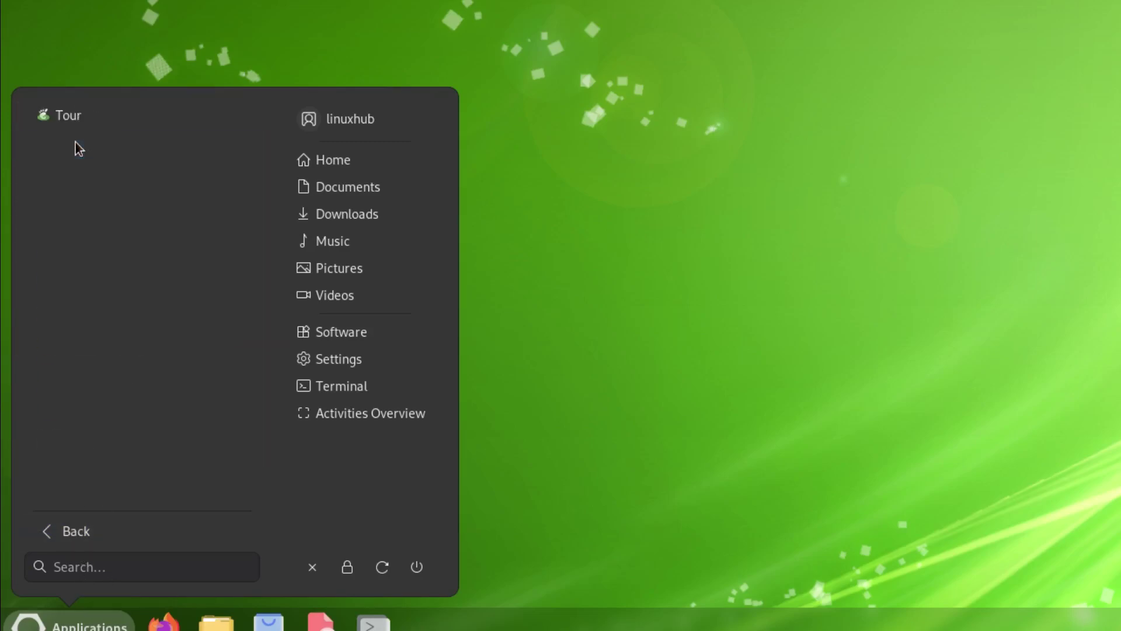
click(75, 542)
click(82, 184)
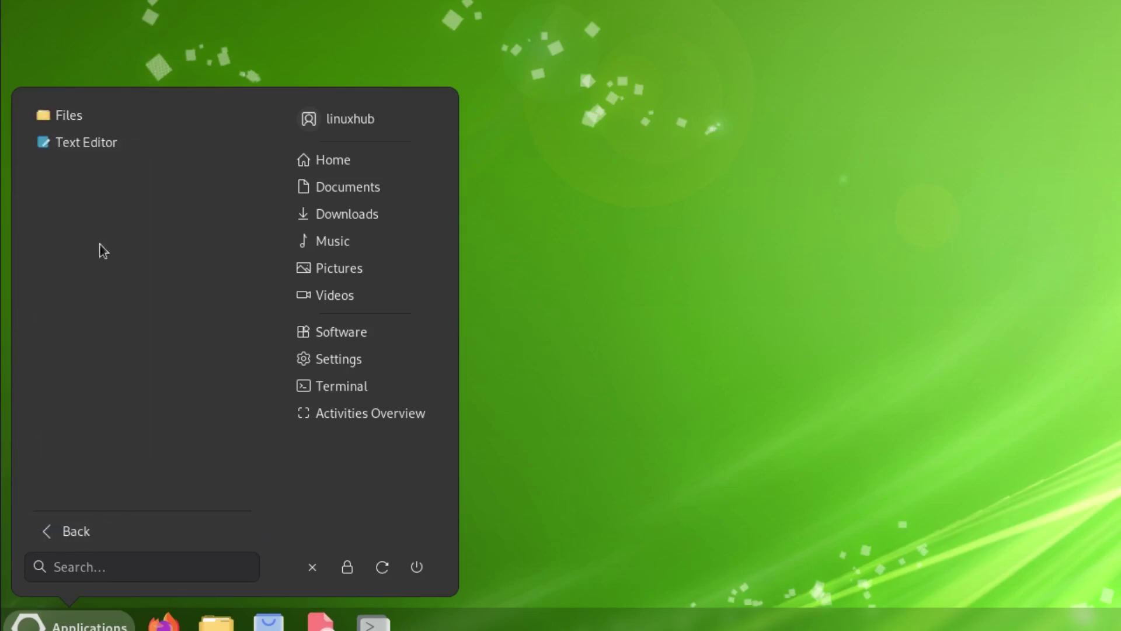
click(78, 532)
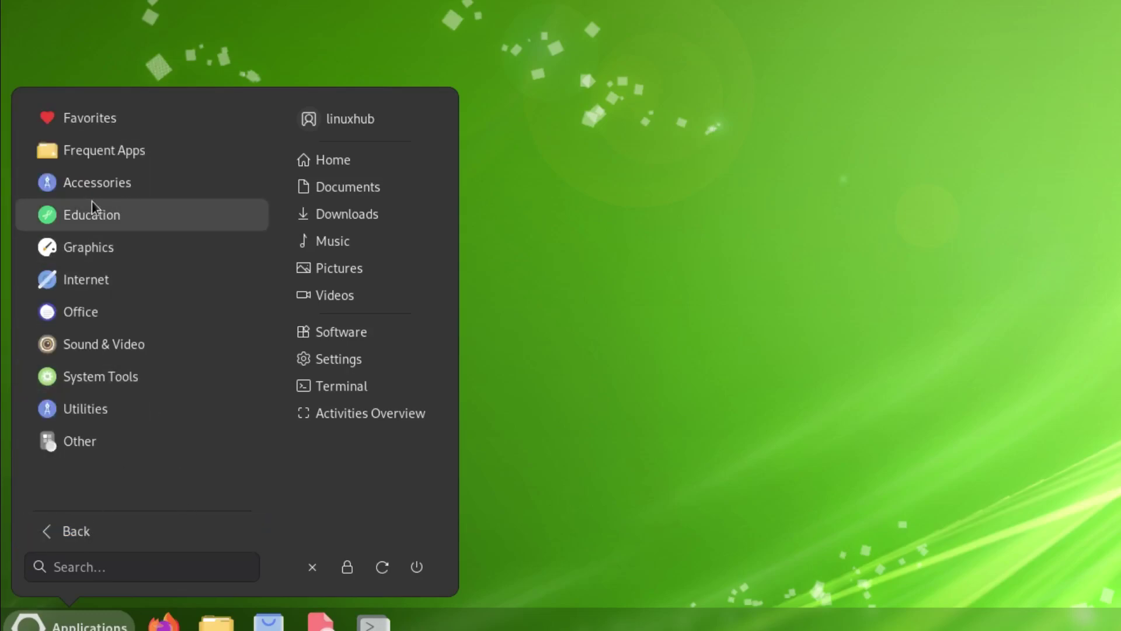
click(75, 218)
click(92, 531)
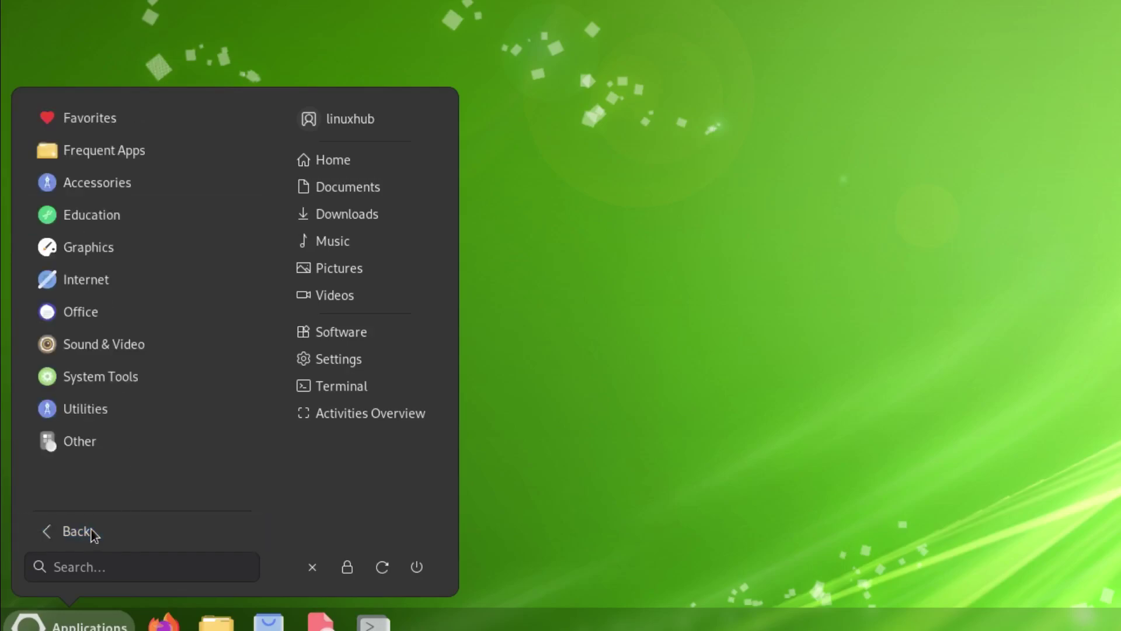
click(52, 244)
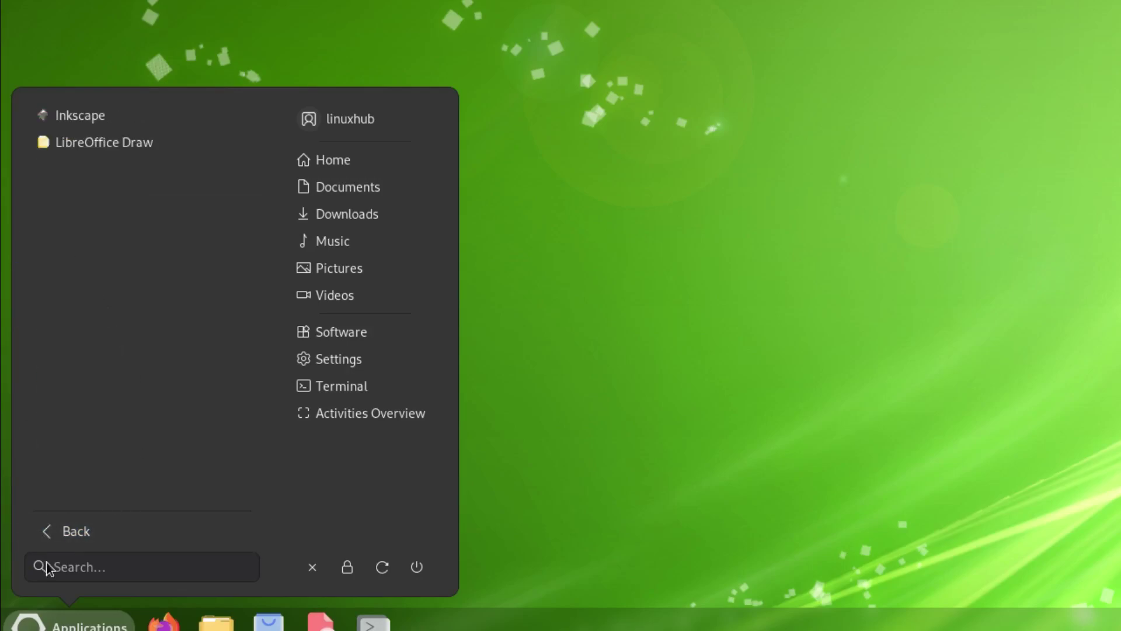
click(80, 538)
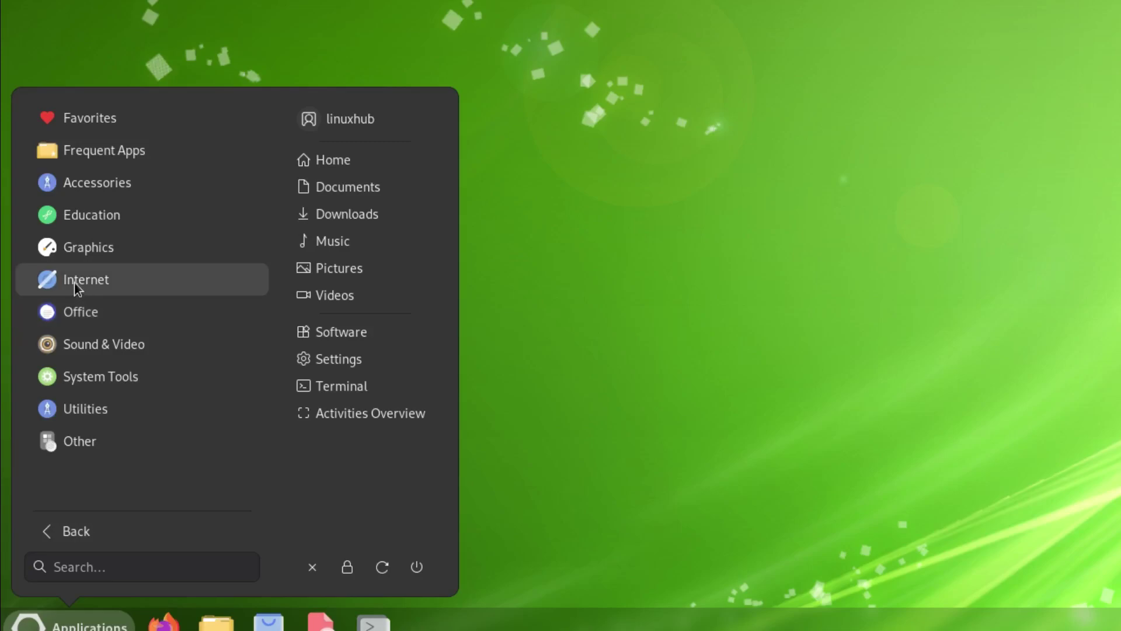
- Browse the Internet, Office, Sound & Video, System Tools, Utilities and Other categories
click(74, 285)
click(79, 533)
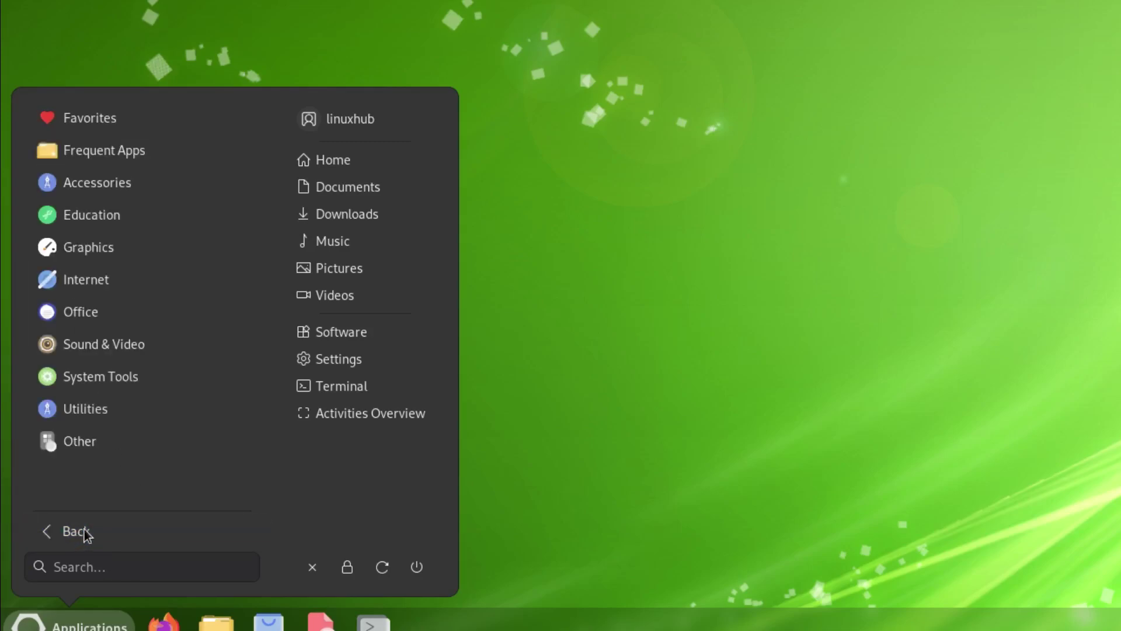
click(82, 314)
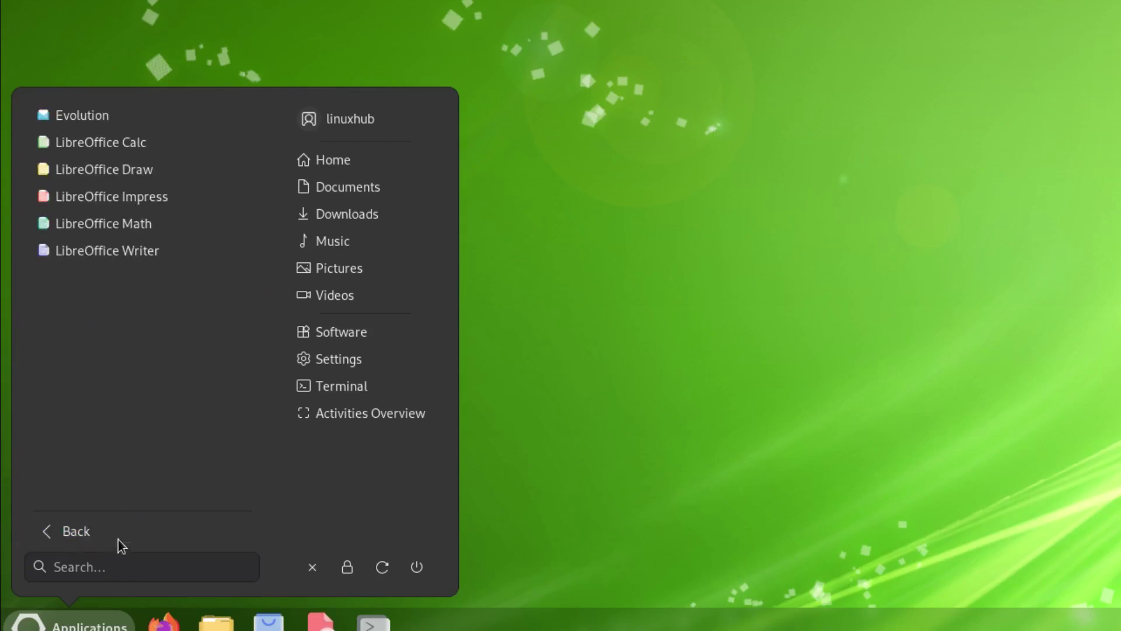
click(81, 533)
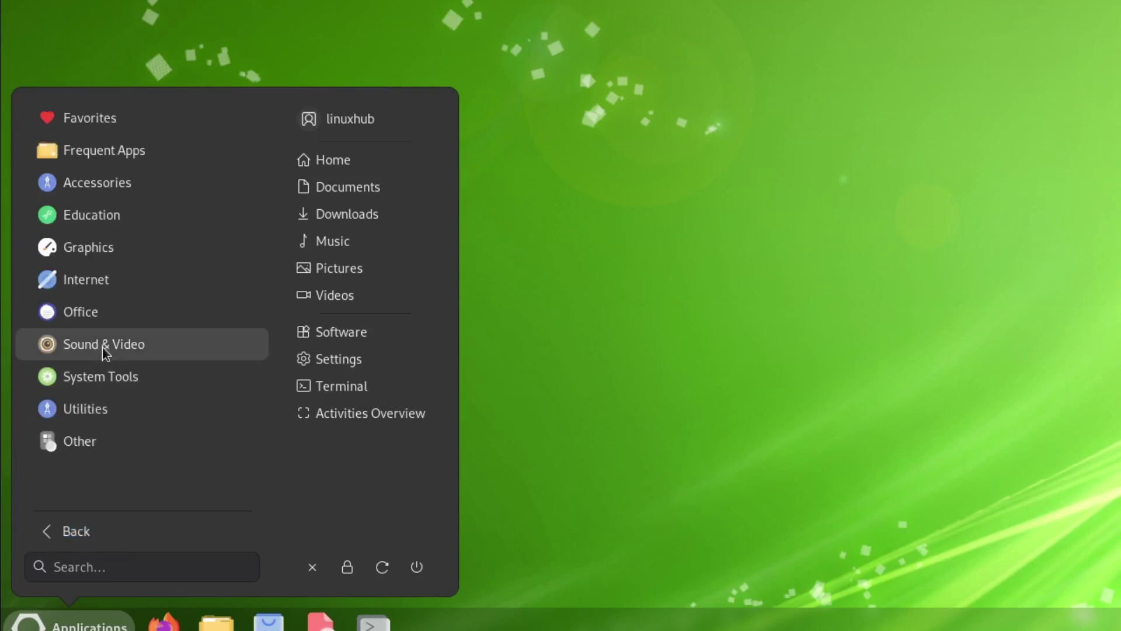
click(99, 345)
click(104, 532)
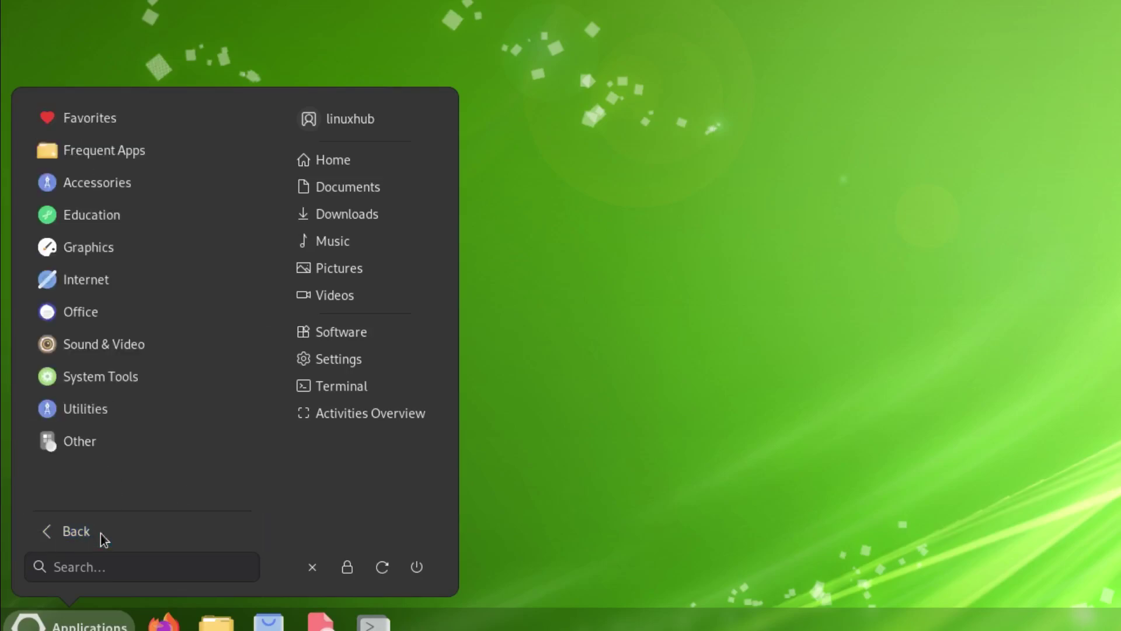
click(95, 367)
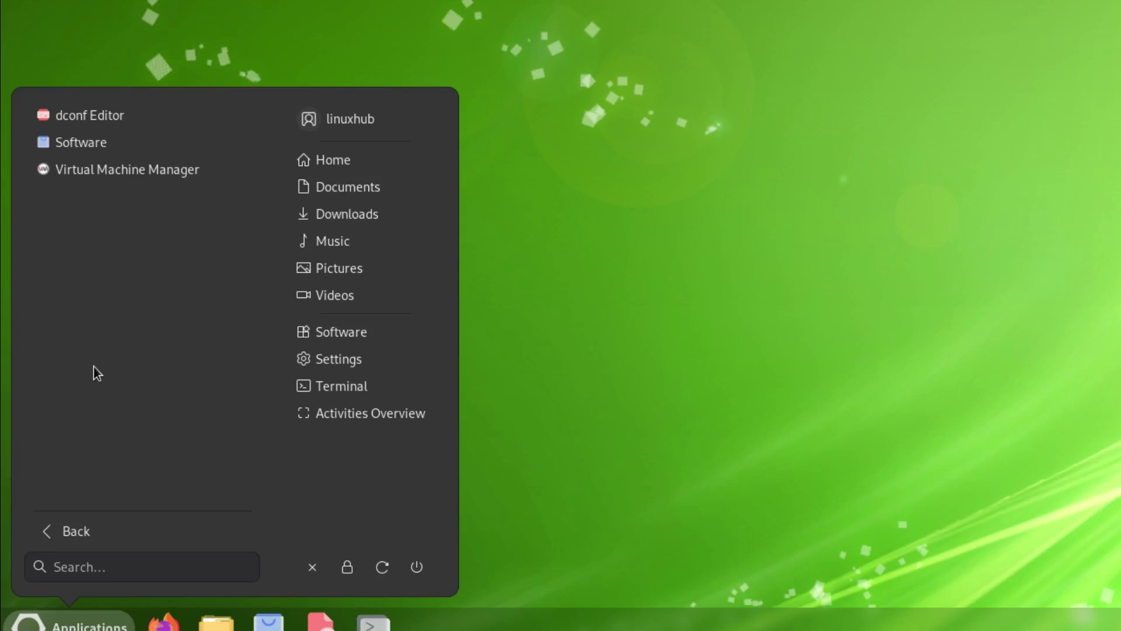
click(83, 535)
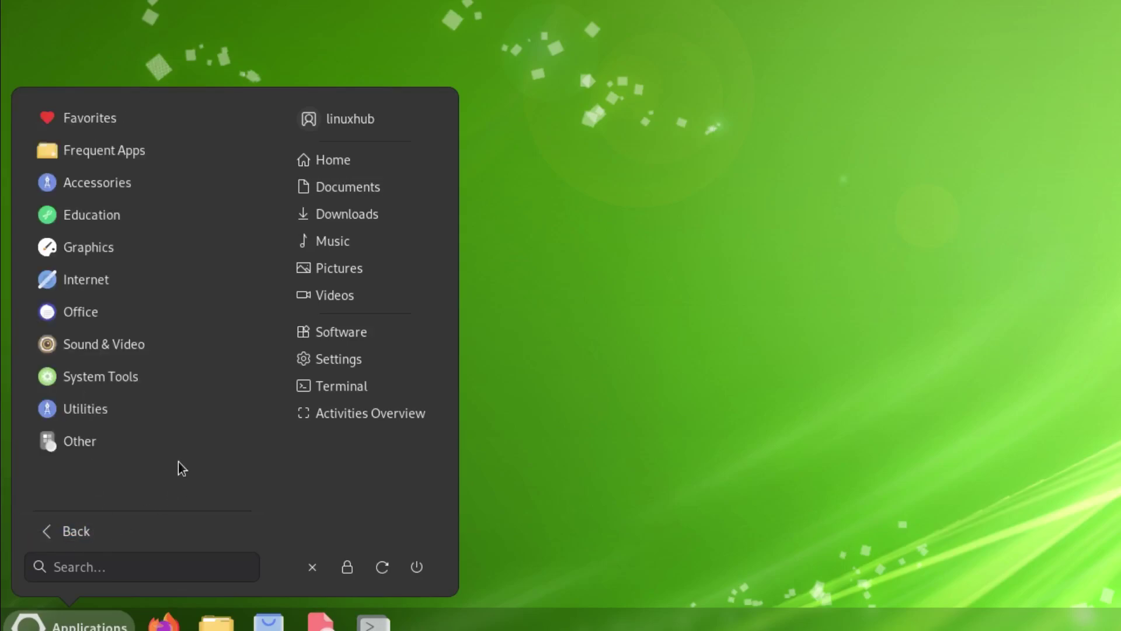
click(93, 413)
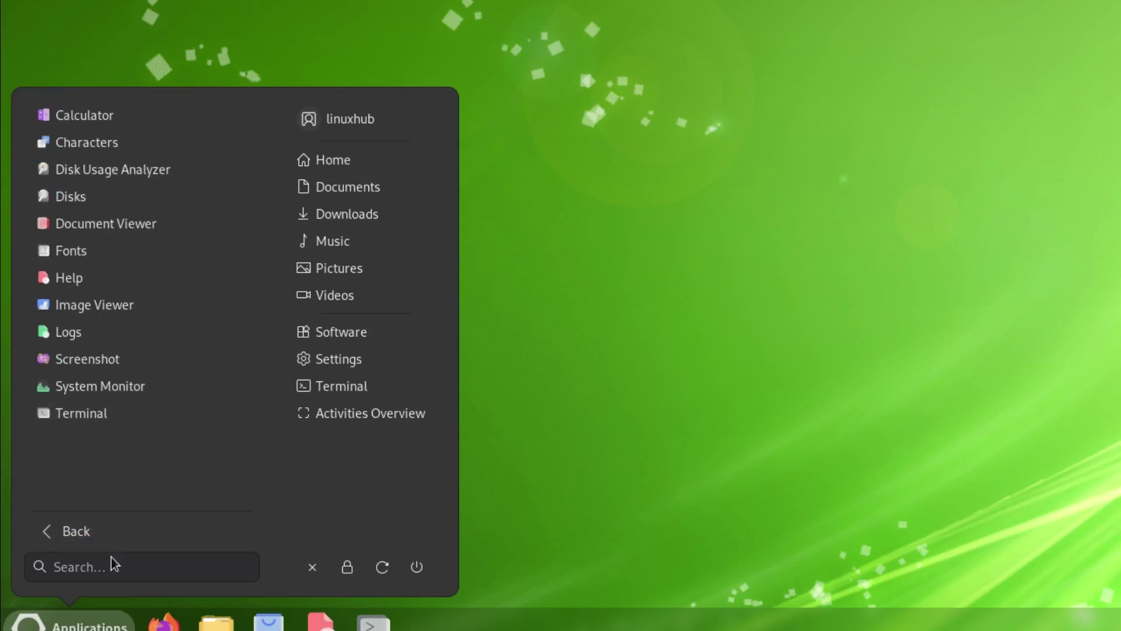
click(75, 531)
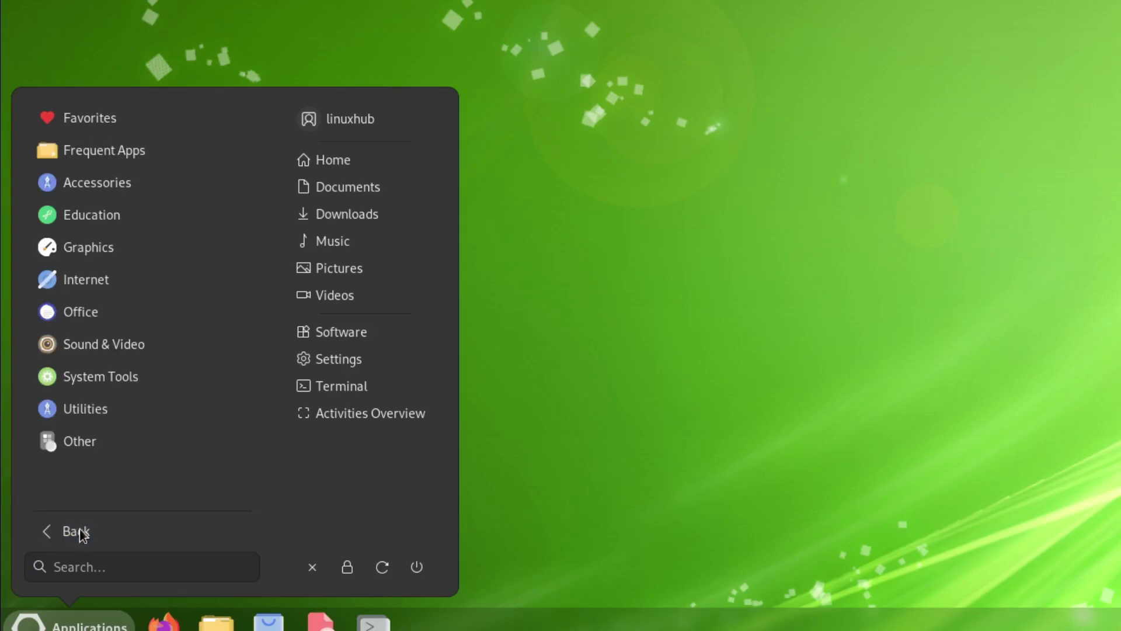
click(84, 447)
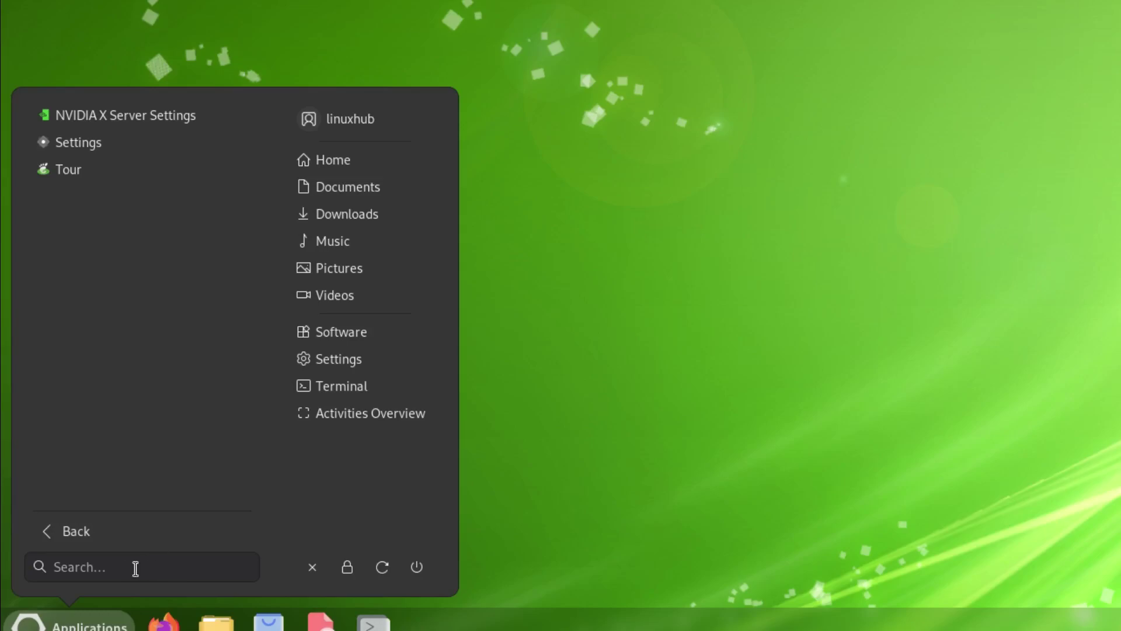
- Search the apps for 'firefo', then dismiss the menu to the desktop
click(114, 569)
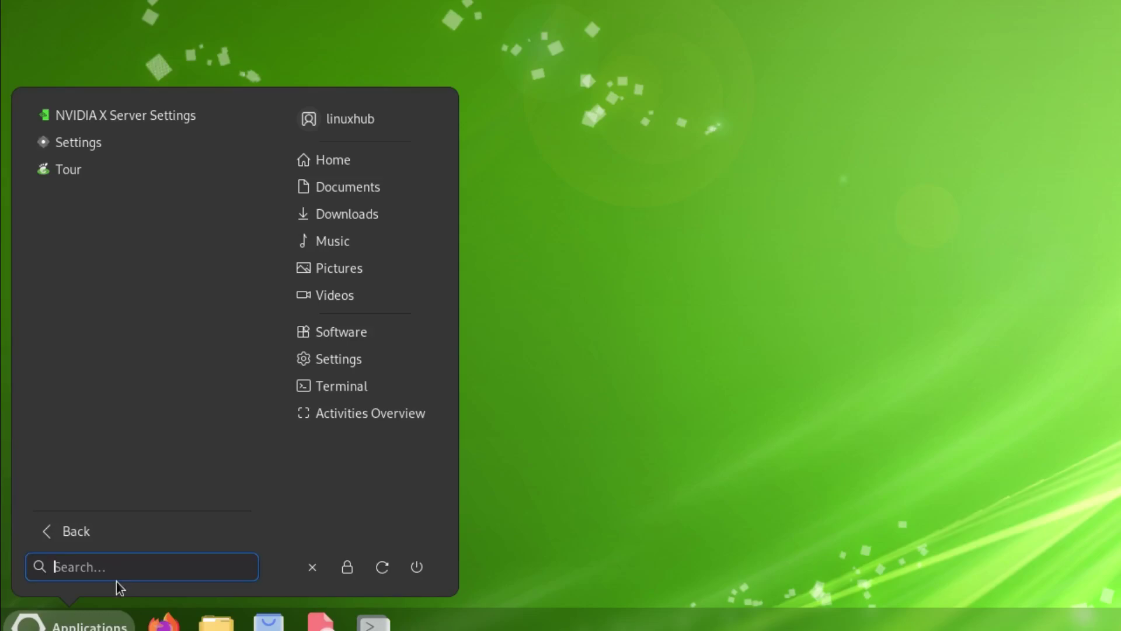
text(firefo)
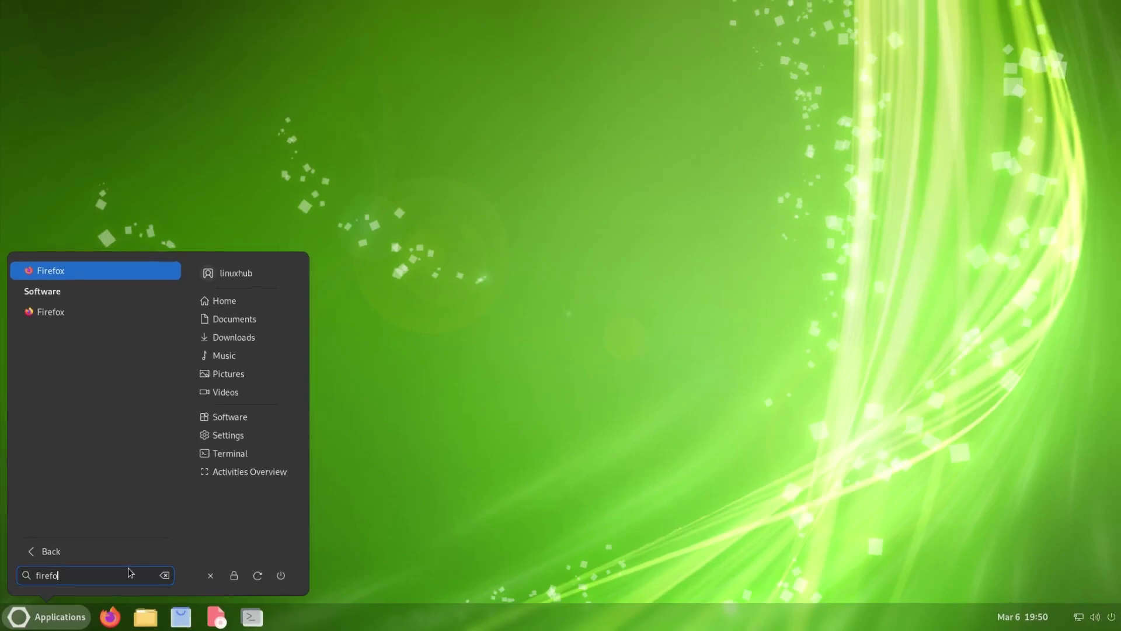
click(375, 328)
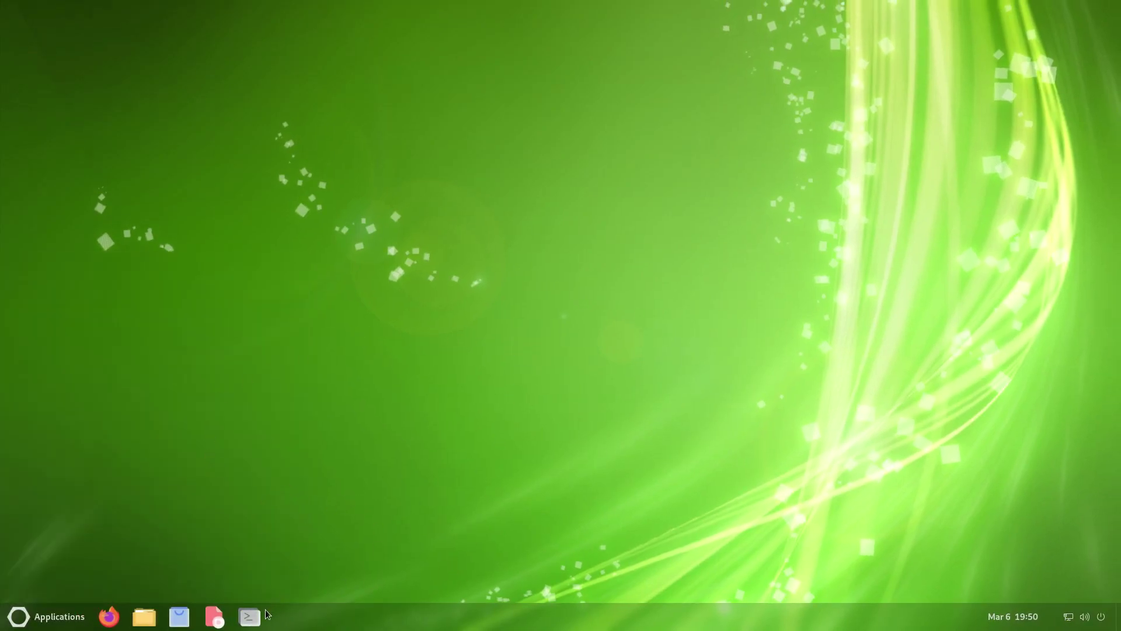
- Launch a maximized GNOME Terminal and view its About dialog showing version 3.40.3, then close it
click(247, 617)
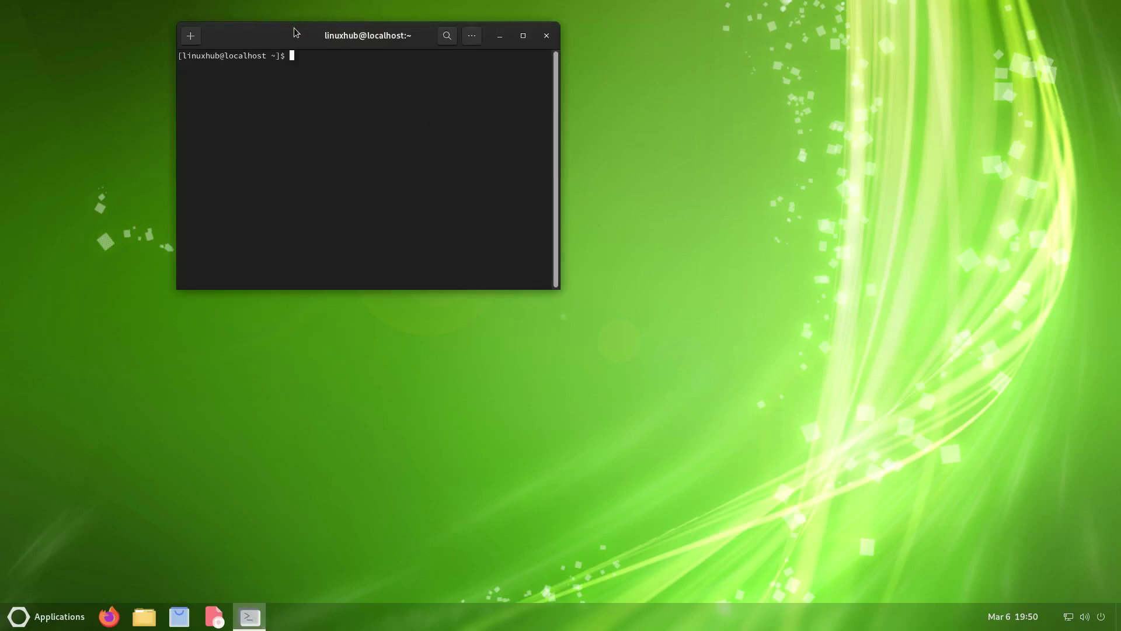
double_click(293, 27)
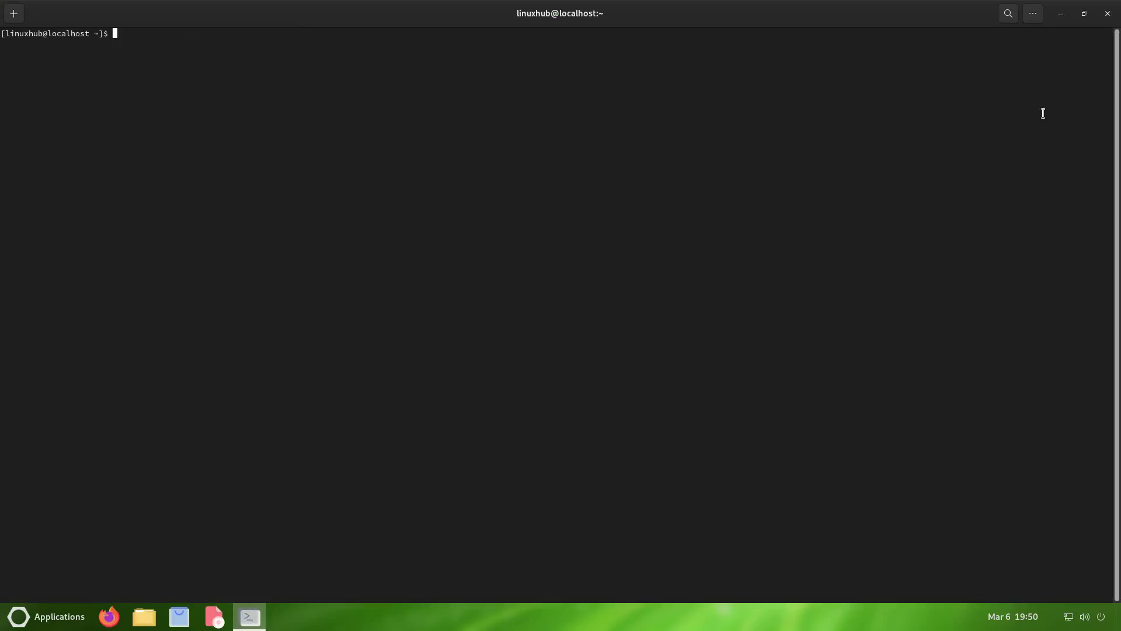
click(1034, 19)
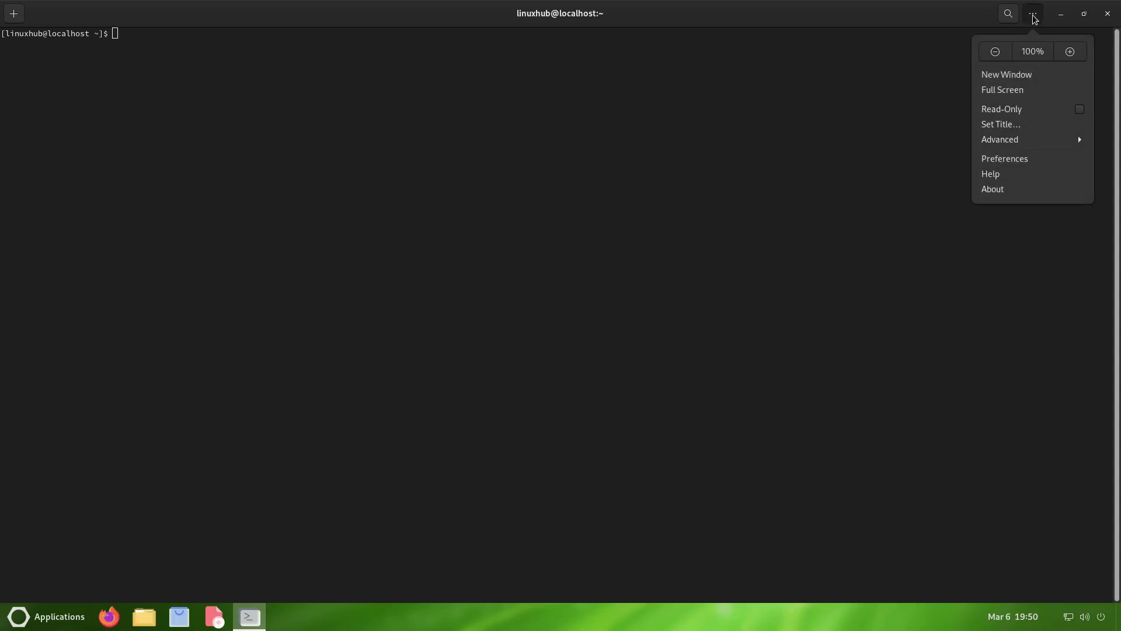
click(1003, 190)
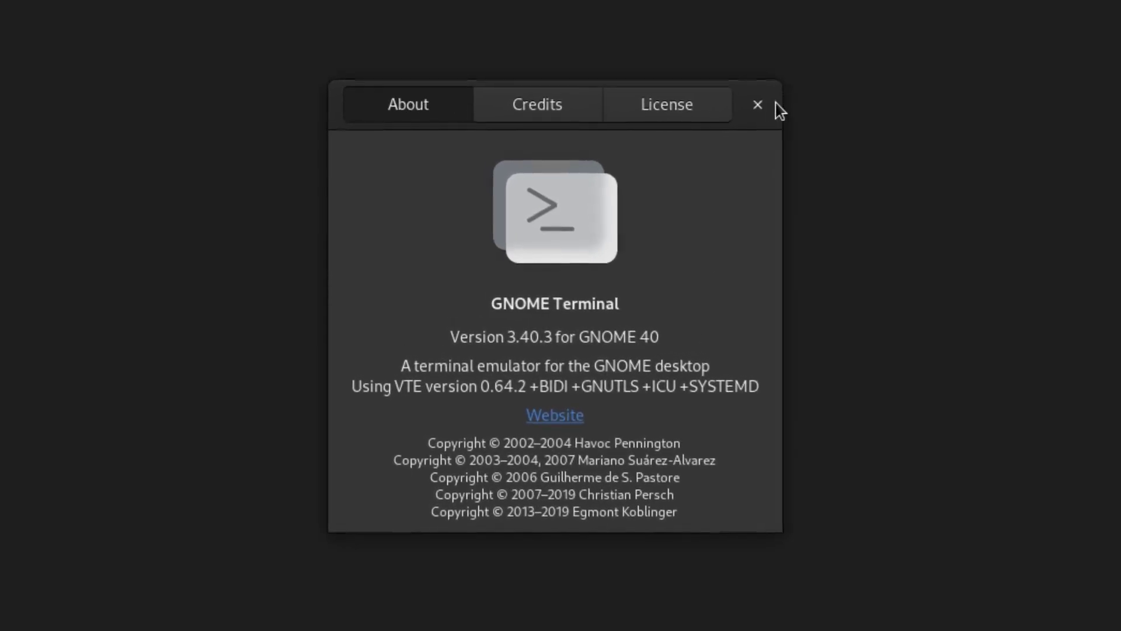
click(757, 104)
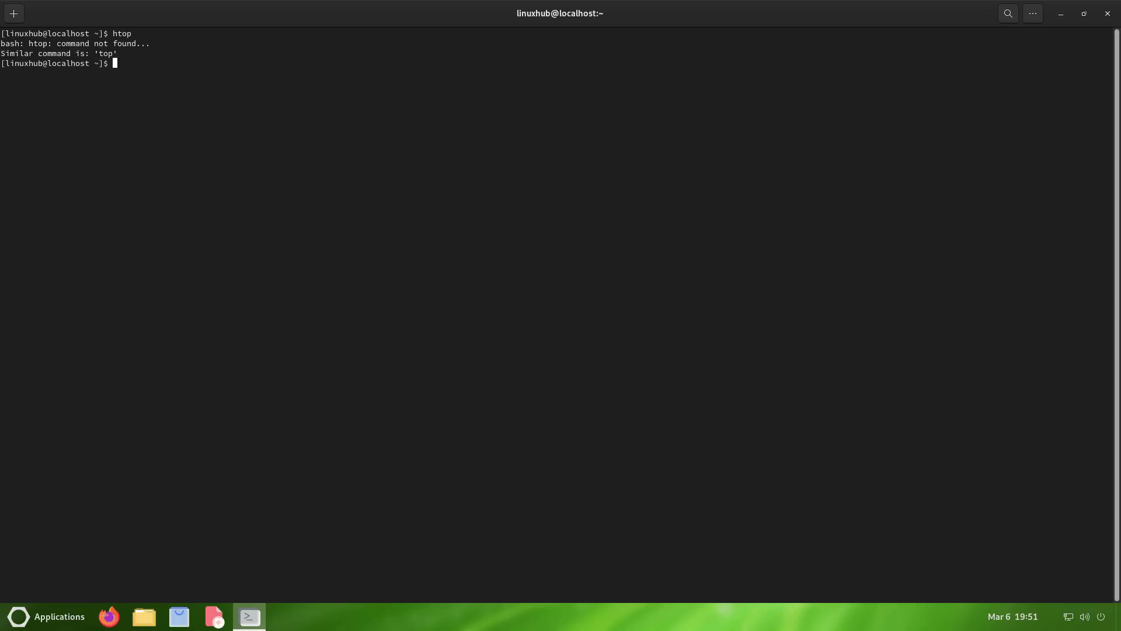
- Run htop and neofetch, then try 'sudo dnf install htop neofetch', which finds no match
text(neofetch)
key(Return)
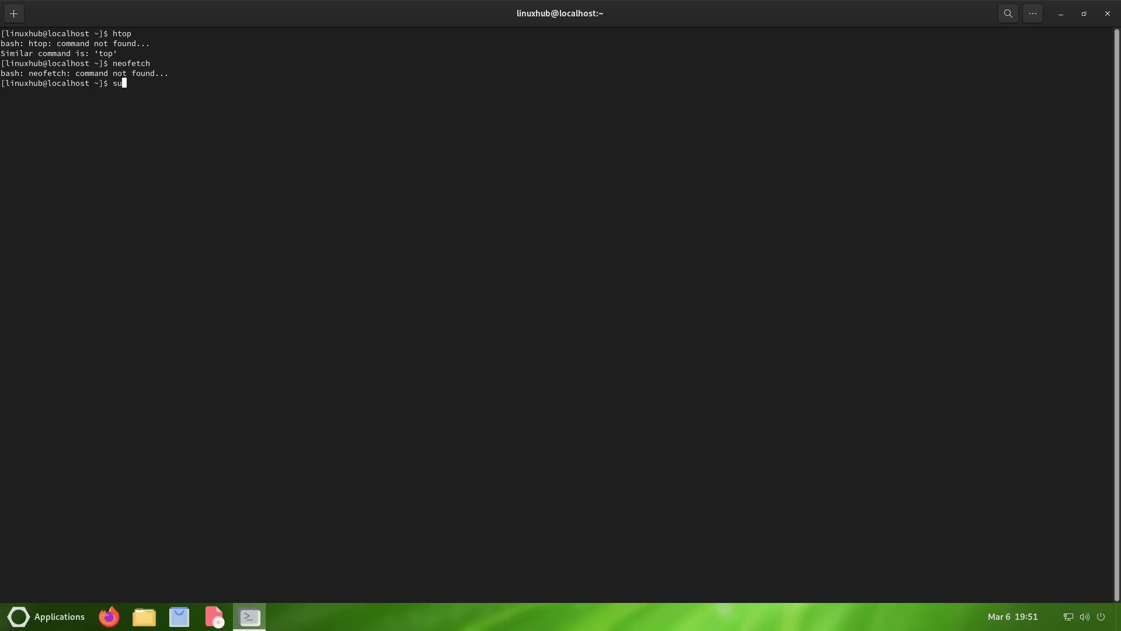
text(dnf install htop neofetch)
key(Return)
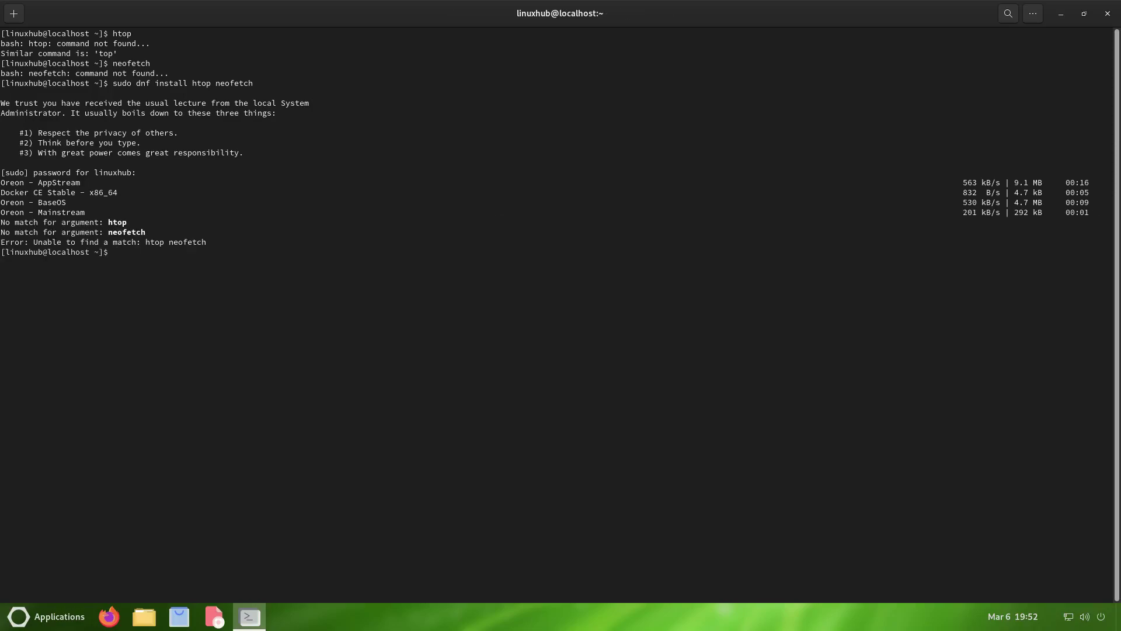
- Rerun the install as 'sudo dnf install htop', then try 'sudo yum -y install htop neofetch'
key(Up)
key(BackSpace)
key(BackSpace)
key(BackSpace)
key(BackSpace)
key(BackSpace)
key(BackSpace)
key(BackSpace)
key(BackSpace)
key(BackSpace)
key(Return)
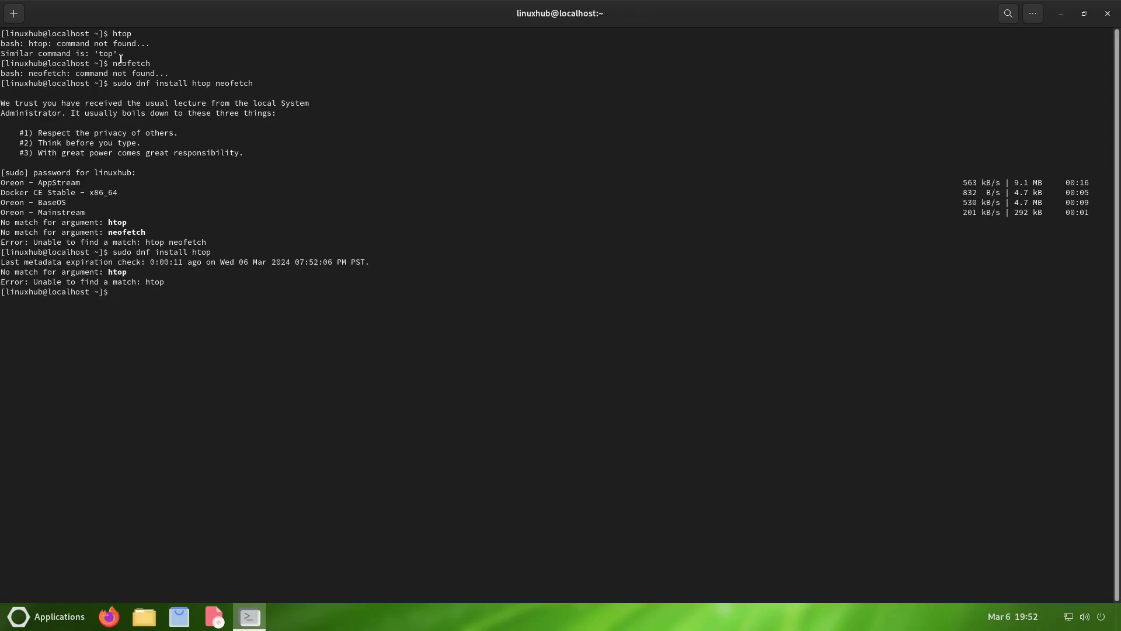
text(sudo yum -y install htop neofetch)
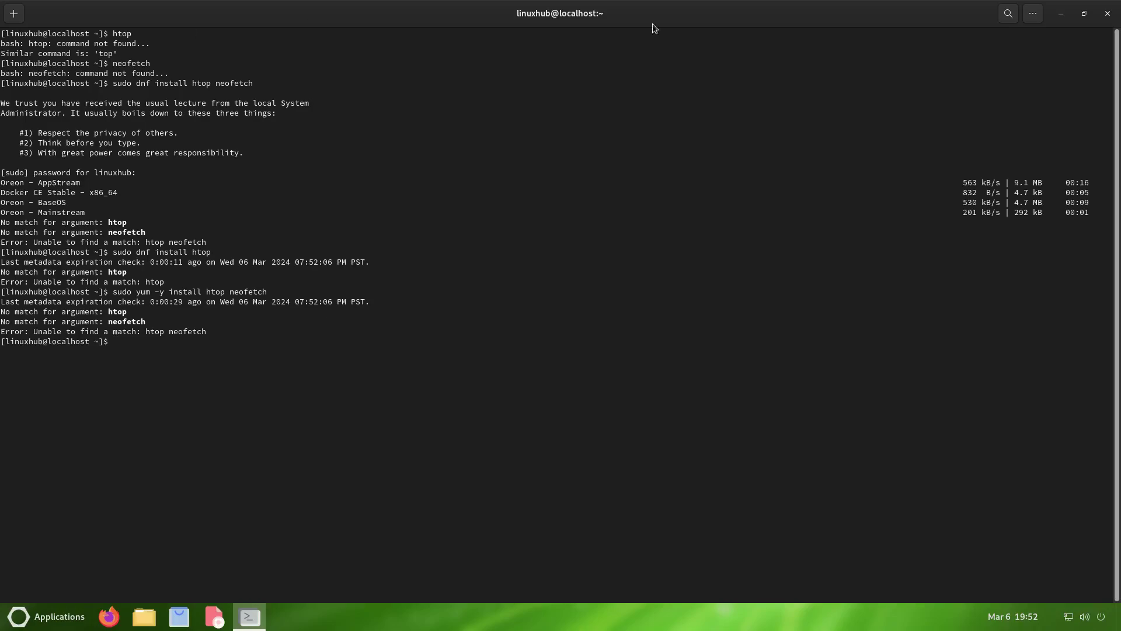
- Close the terminal, open GNOME Help and scroll to the bottom of the guide
click(1107, 13)
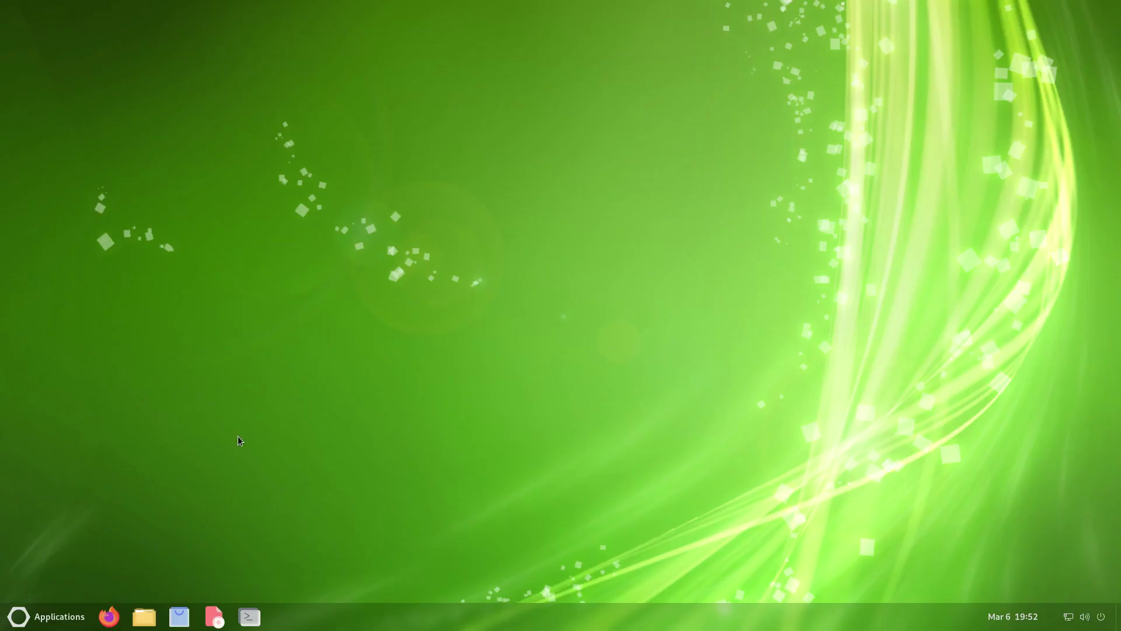
click(216, 622)
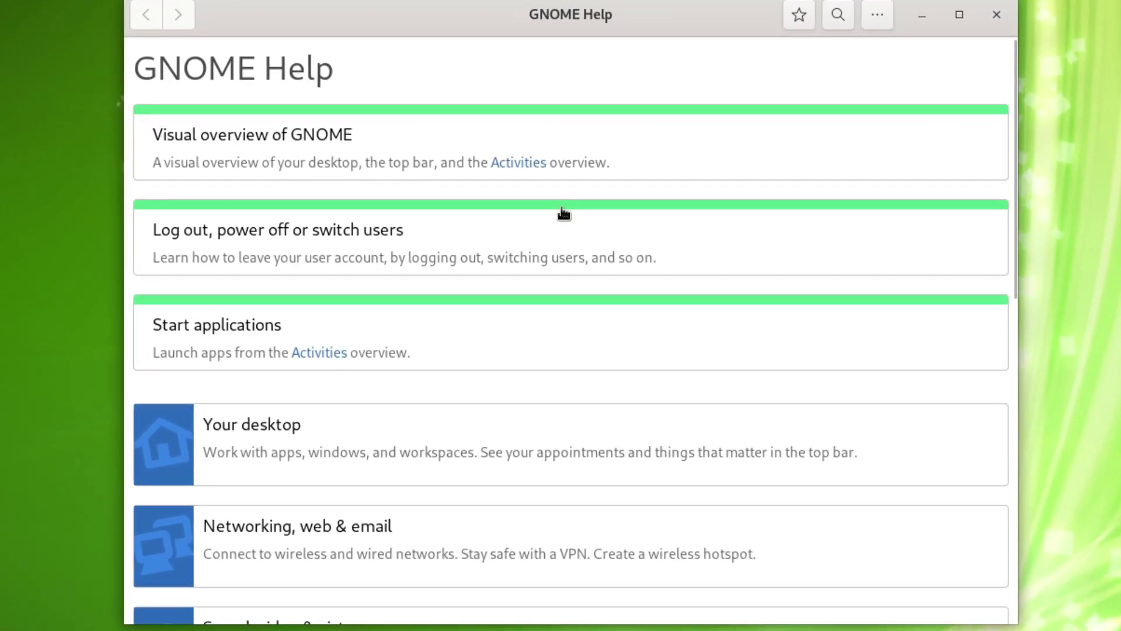
scroll(576, 253, down, 10)
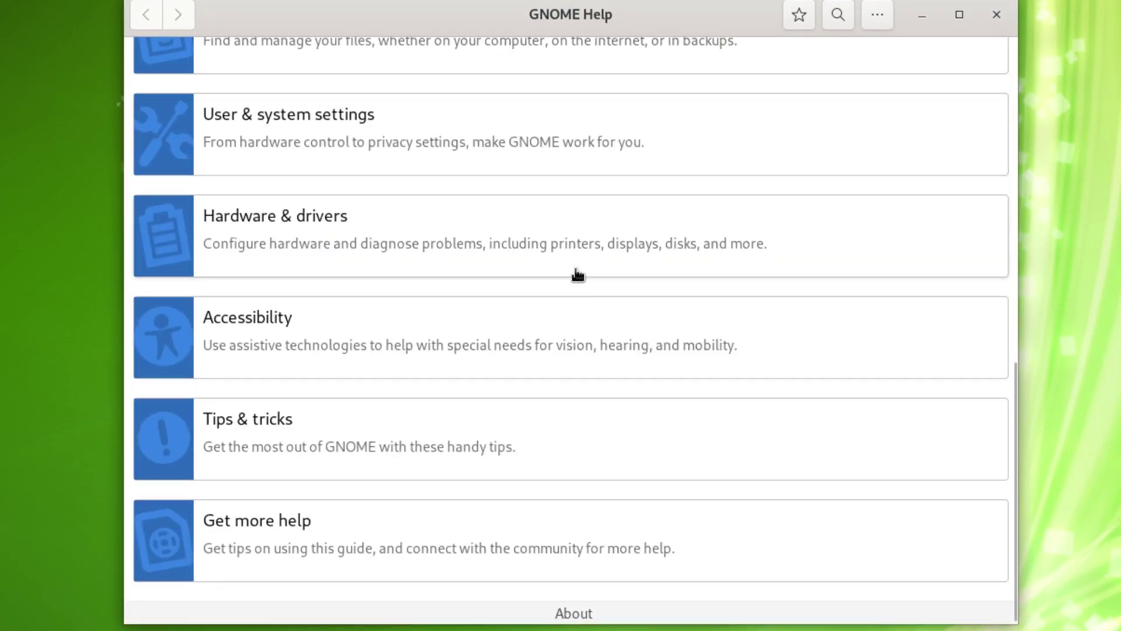
scroll(534, 367, up, 10)
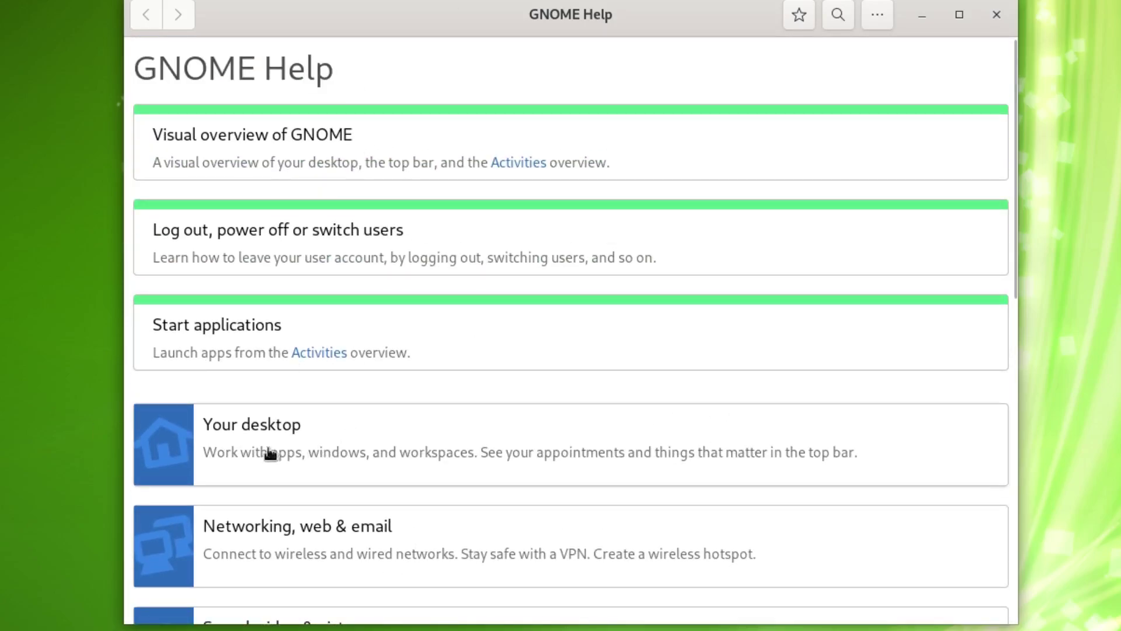
scroll(300, 378, down, 5)
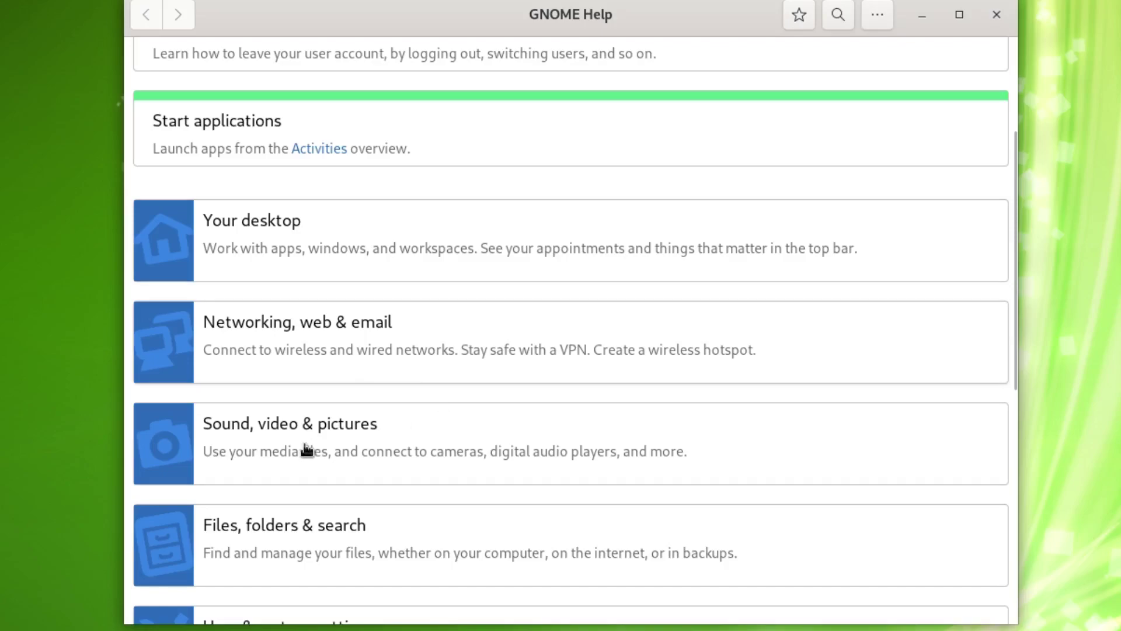
scroll(306, 449, down, 5)
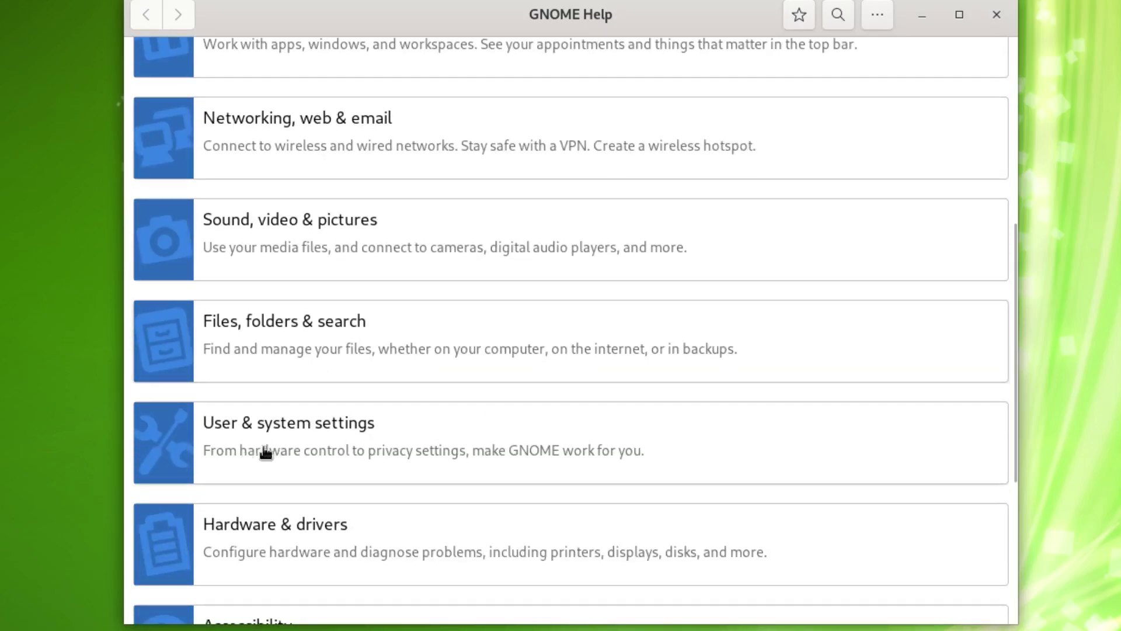
scroll(573, 502, down, 7)
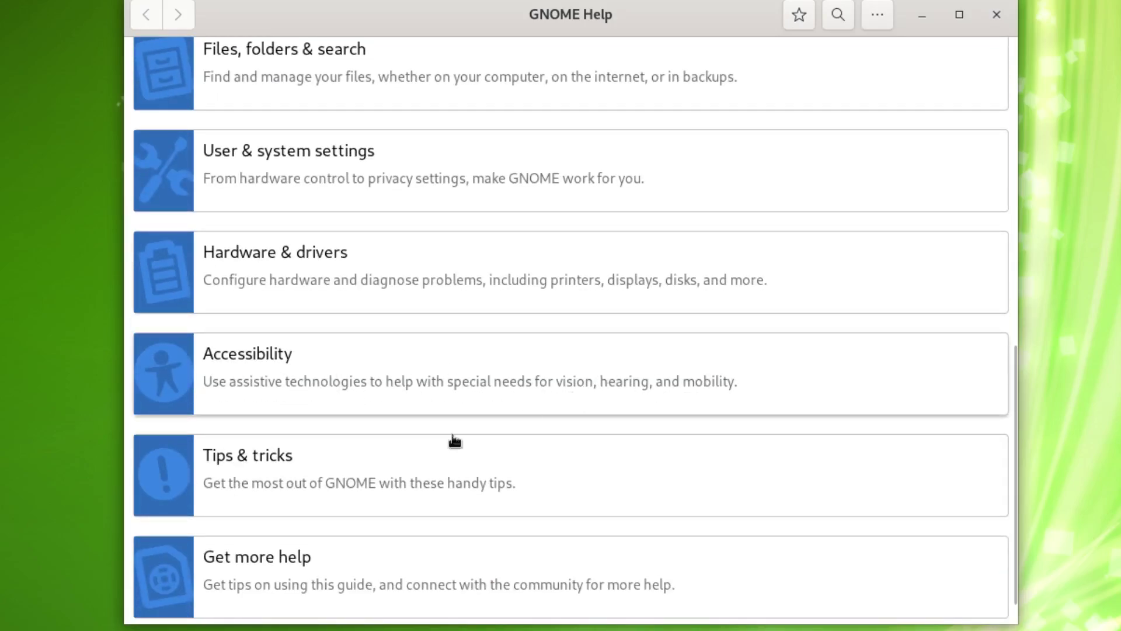
scroll(325, 573, down, 1)
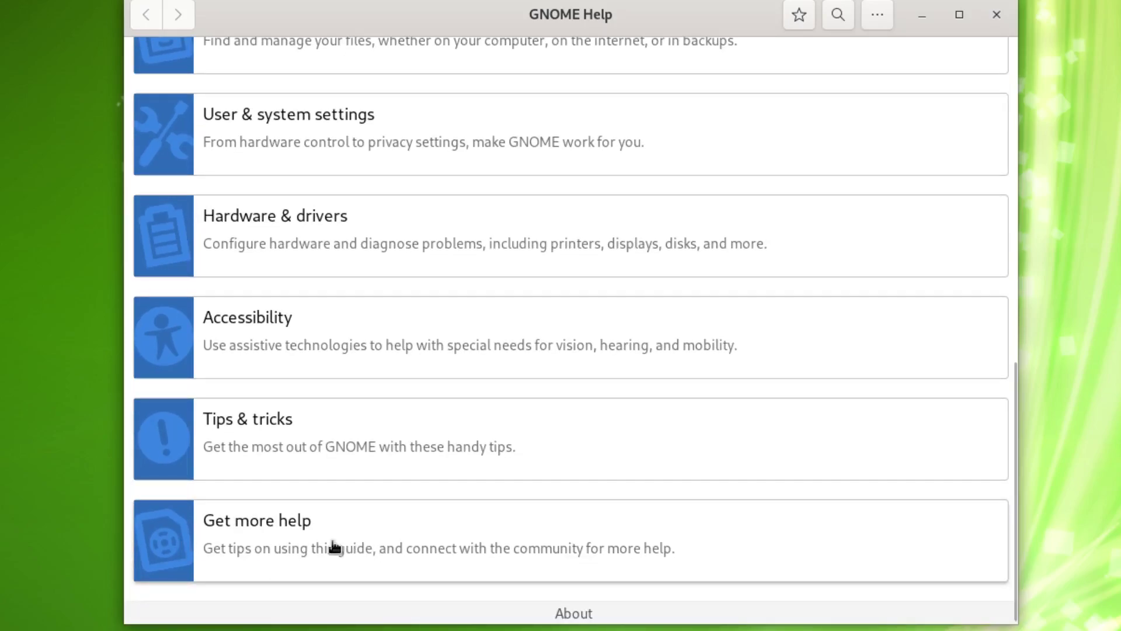
- Show the guide's Creative Commons license note, then close GNOME Help
click(575, 614)
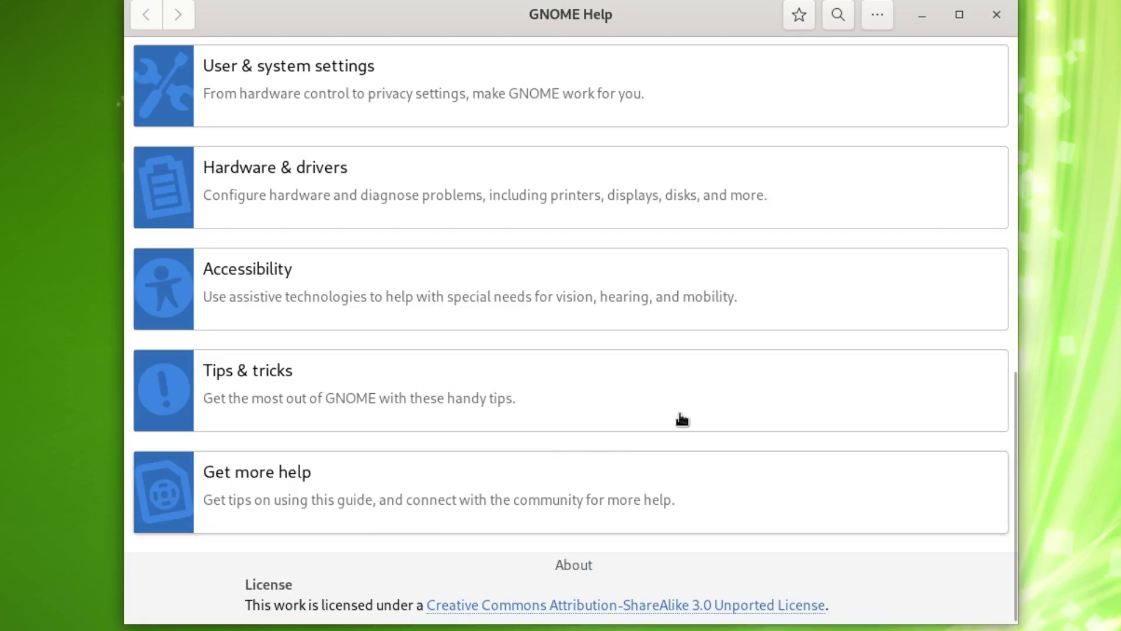
scroll(683, 419, up, 15)
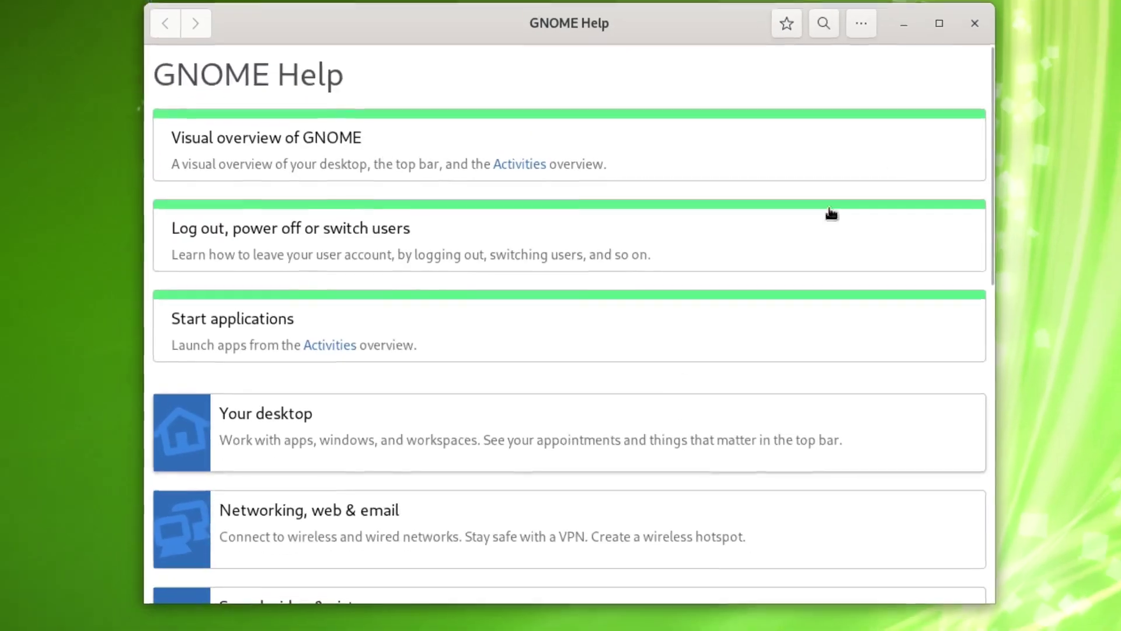
click(975, 23)
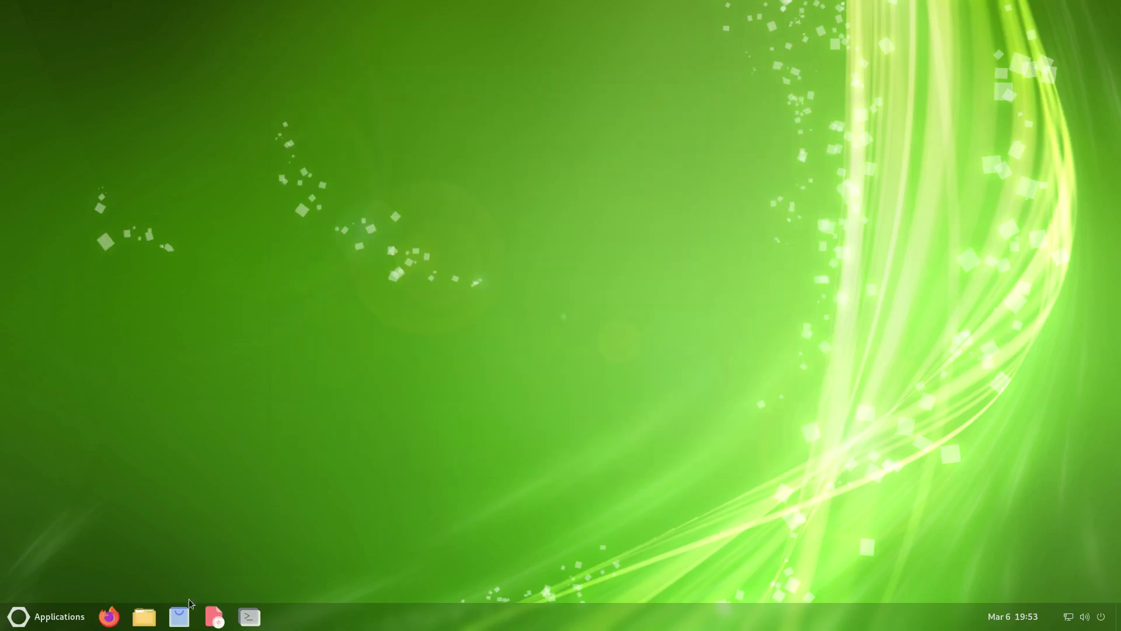
click(180, 620)
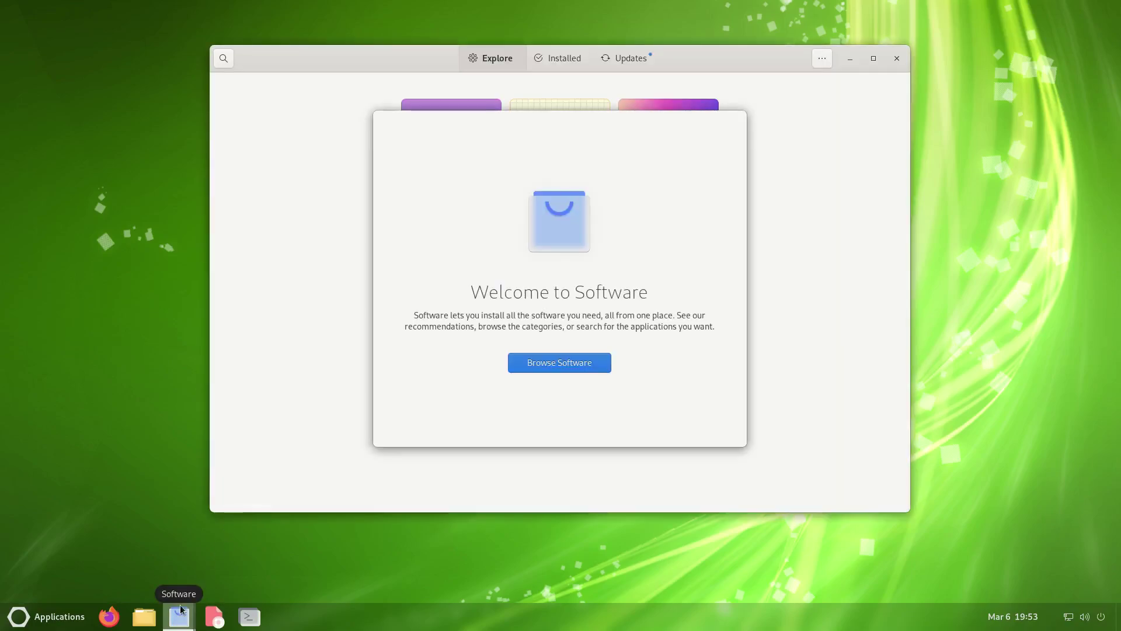
click(558, 366)
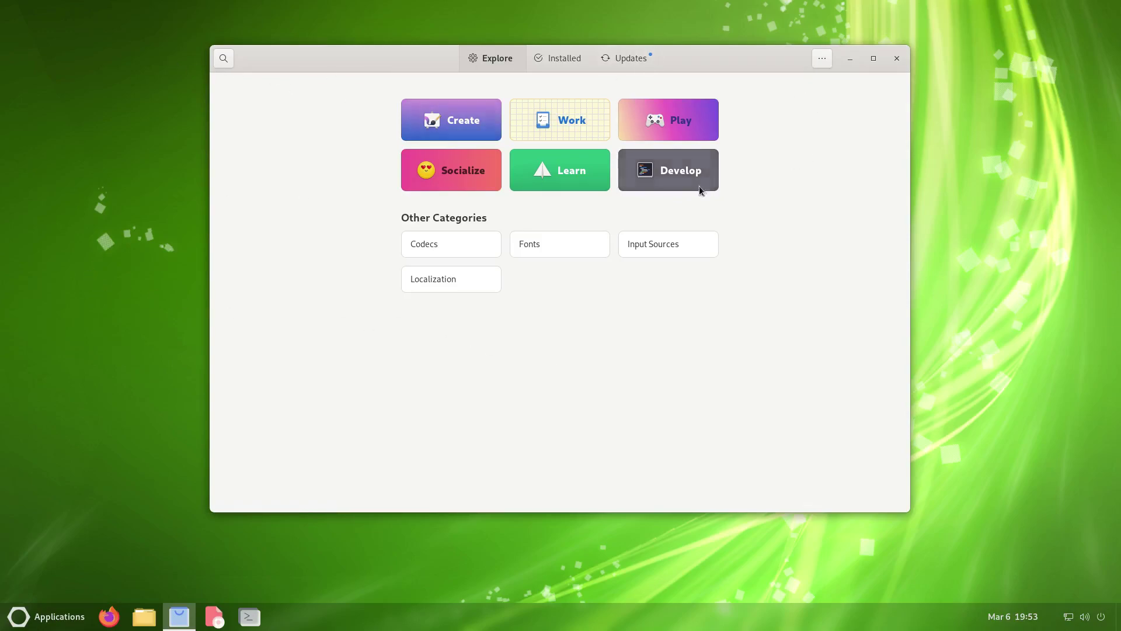
click(222, 61)
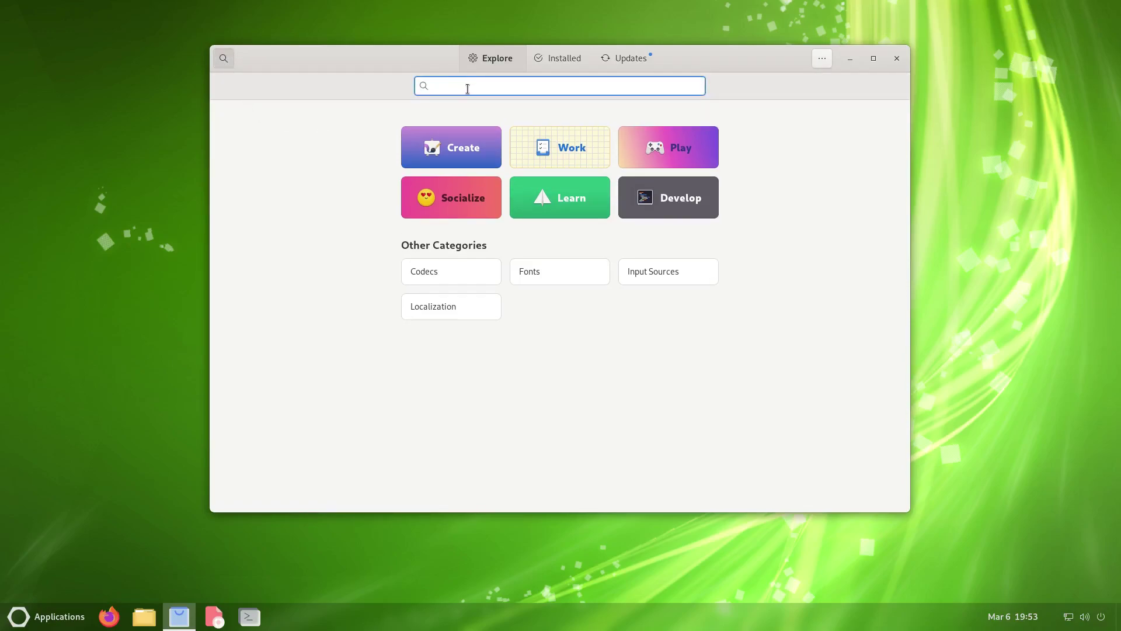
text(htop)
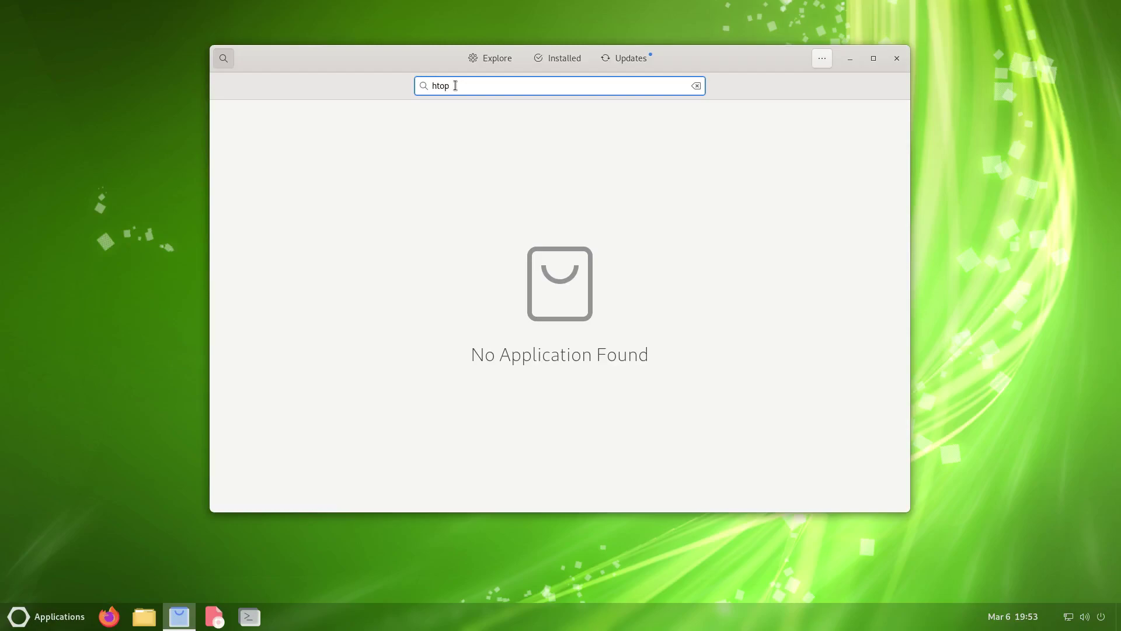
drag(456, 86, 312, 94)
text(top)
double_click(457, 87)
text(neofetch)
double_click(443, 85)
text(celluloid)
double_click(445, 87)
text(n)
key(BackSpace)
text(xfce)
click(697, 86)
click(821, 58)
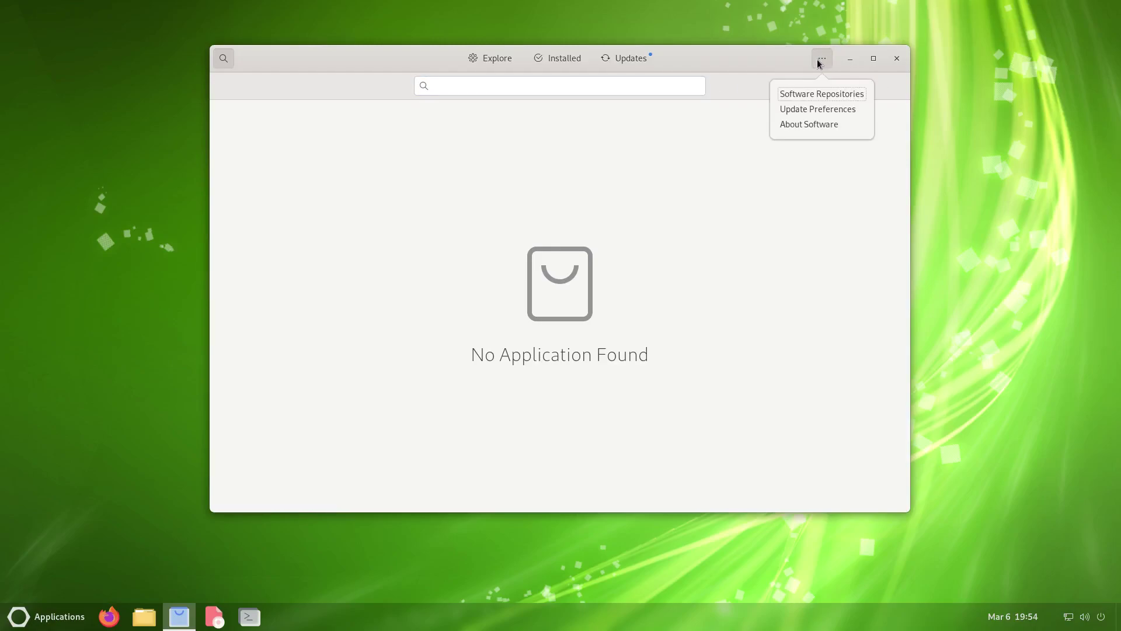
click(803, 124)
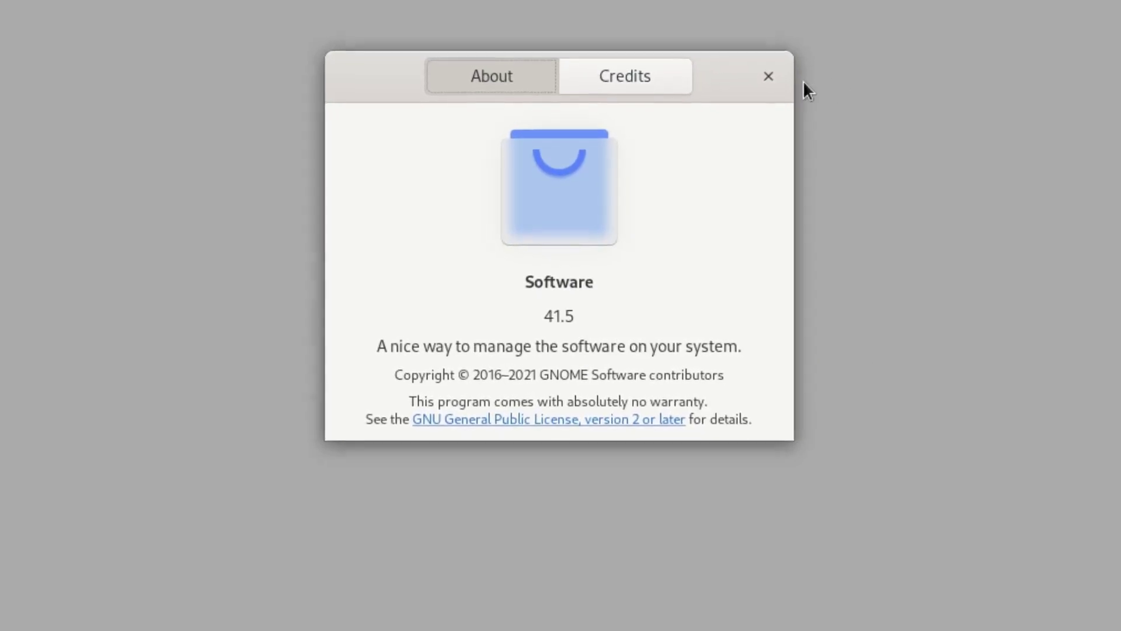
click(754, 92)
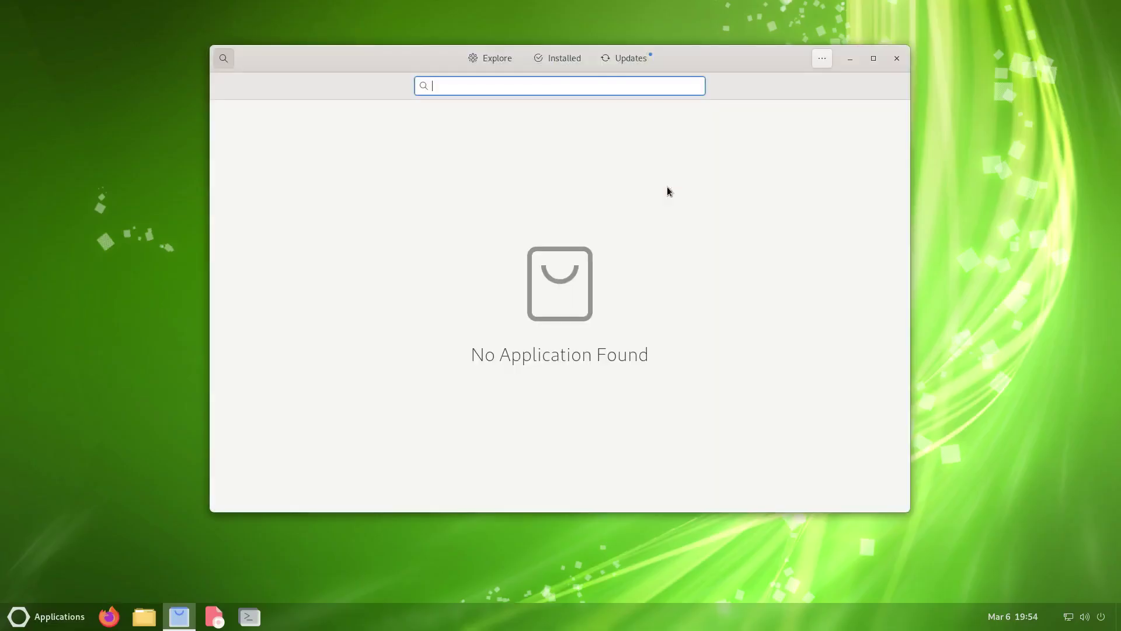
click(897, 59)
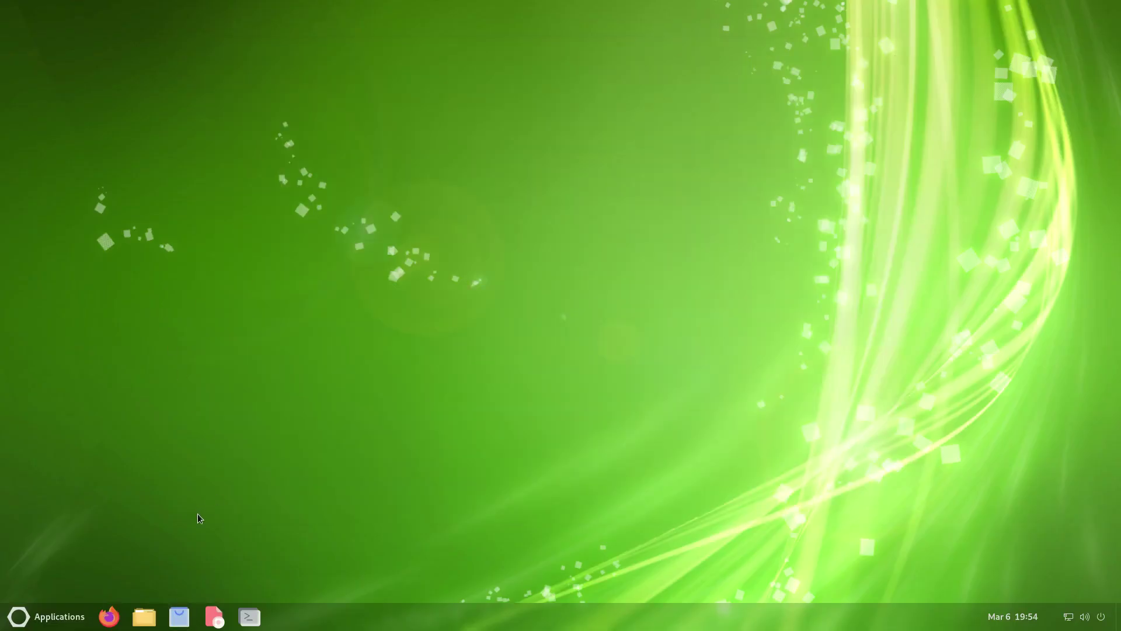
click(145, 618)
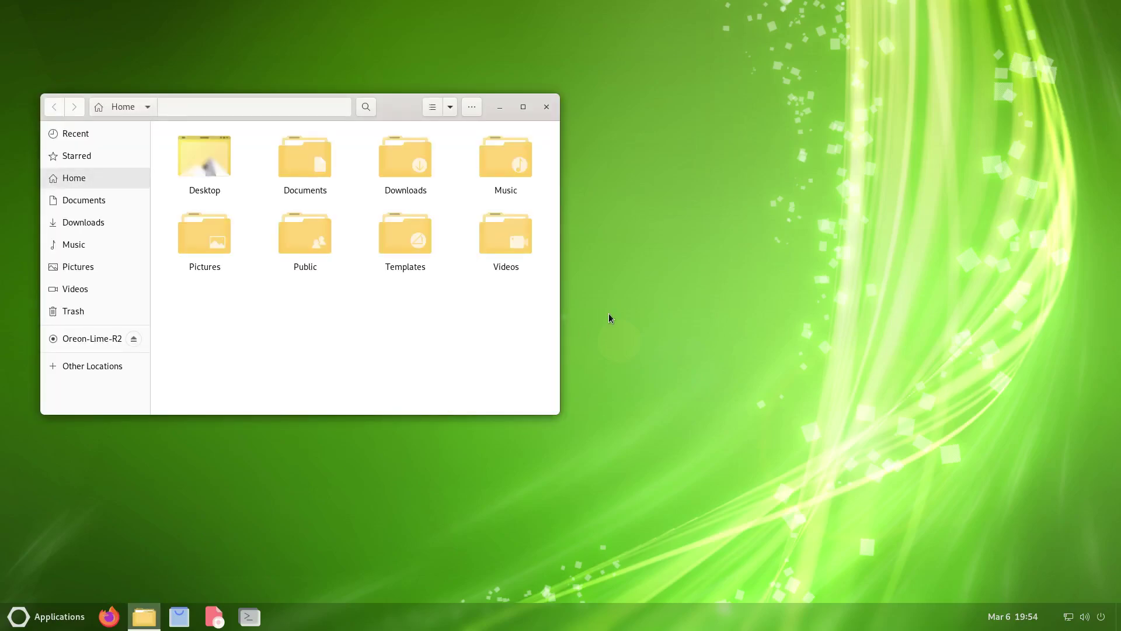
double_click(396, 101)
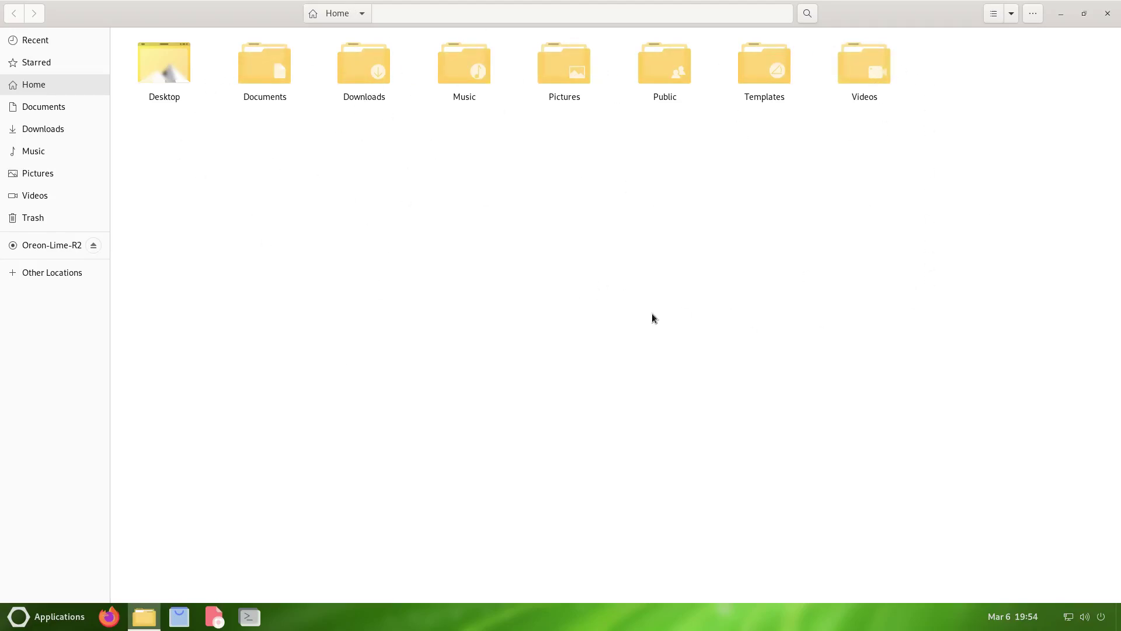
click(1031, 15)
click(1008, 224)
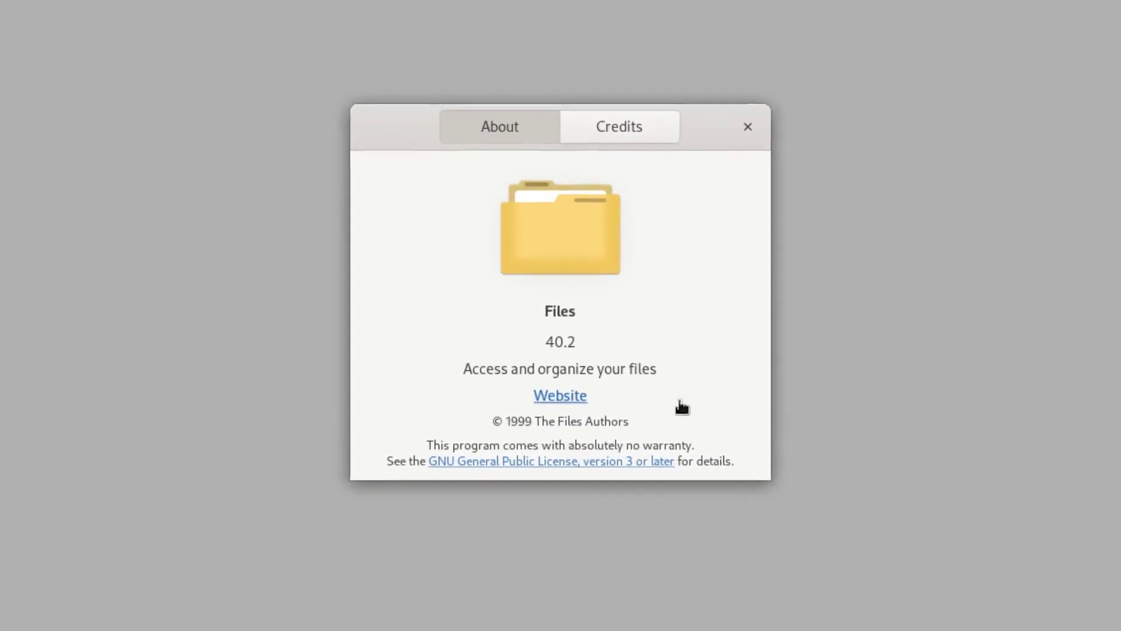
click(777, 98)
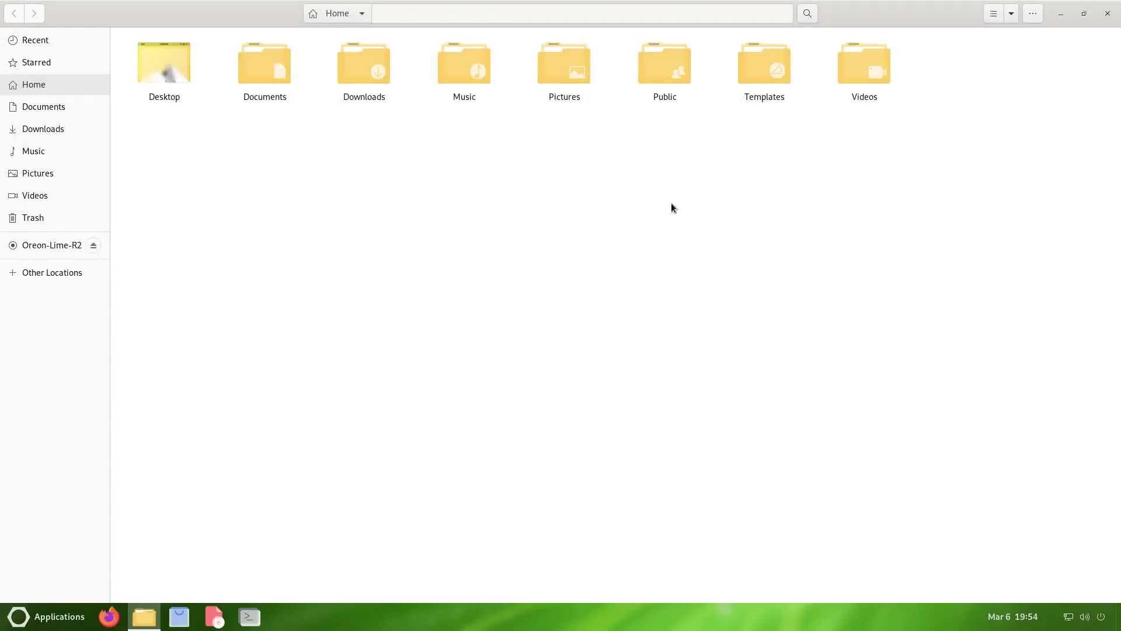
click(1107, 12)
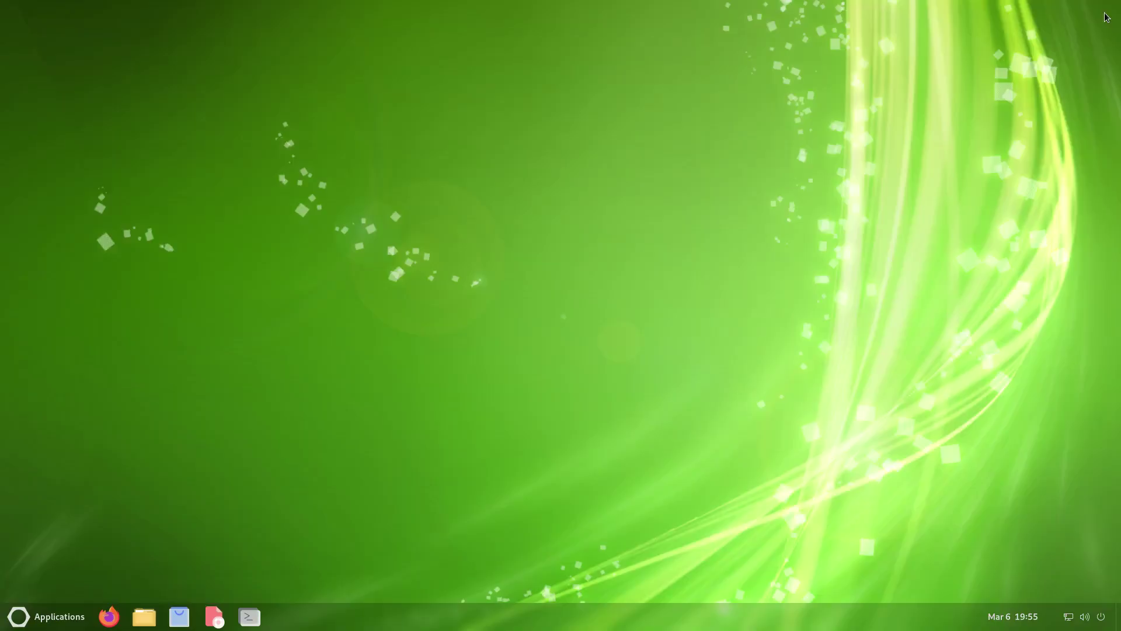
click(109, 615)
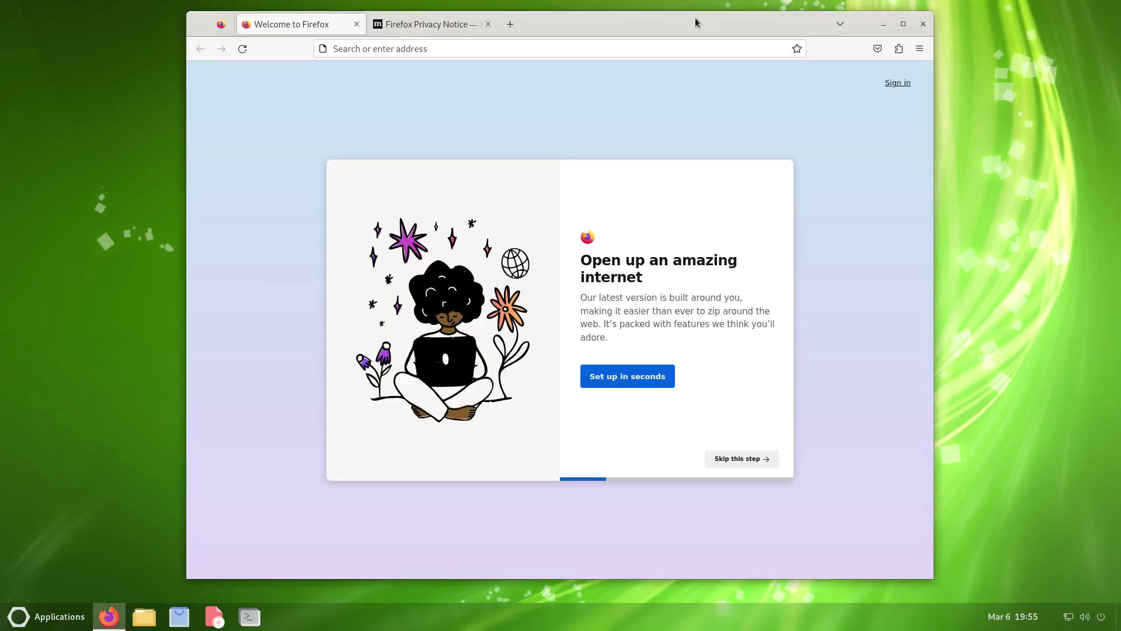
double_click(695, 22)
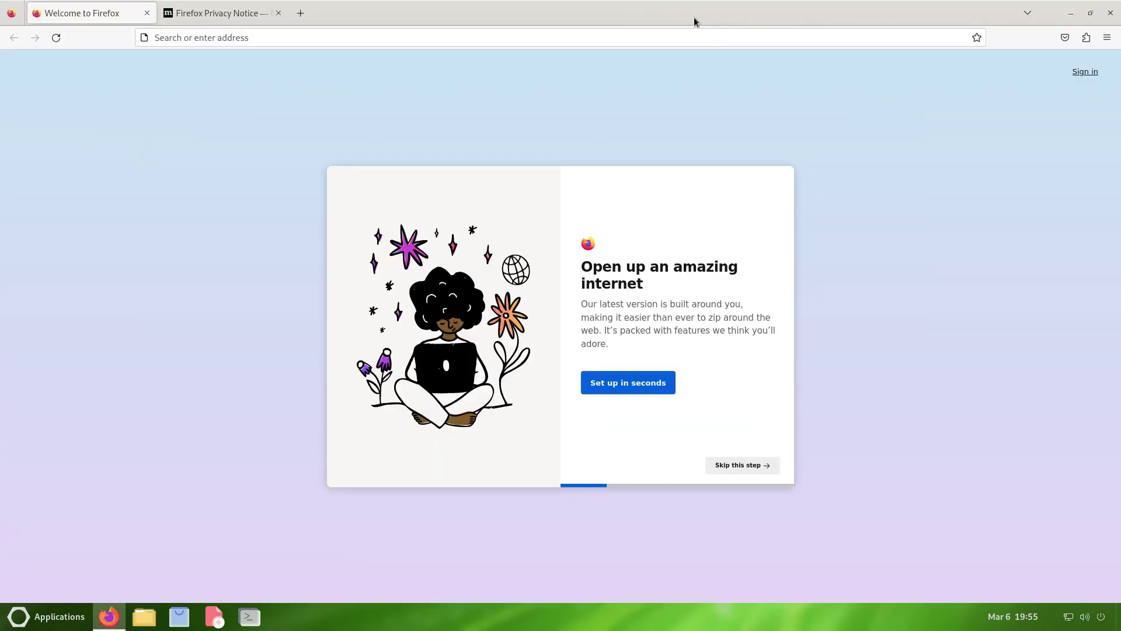
click(1108, 39)
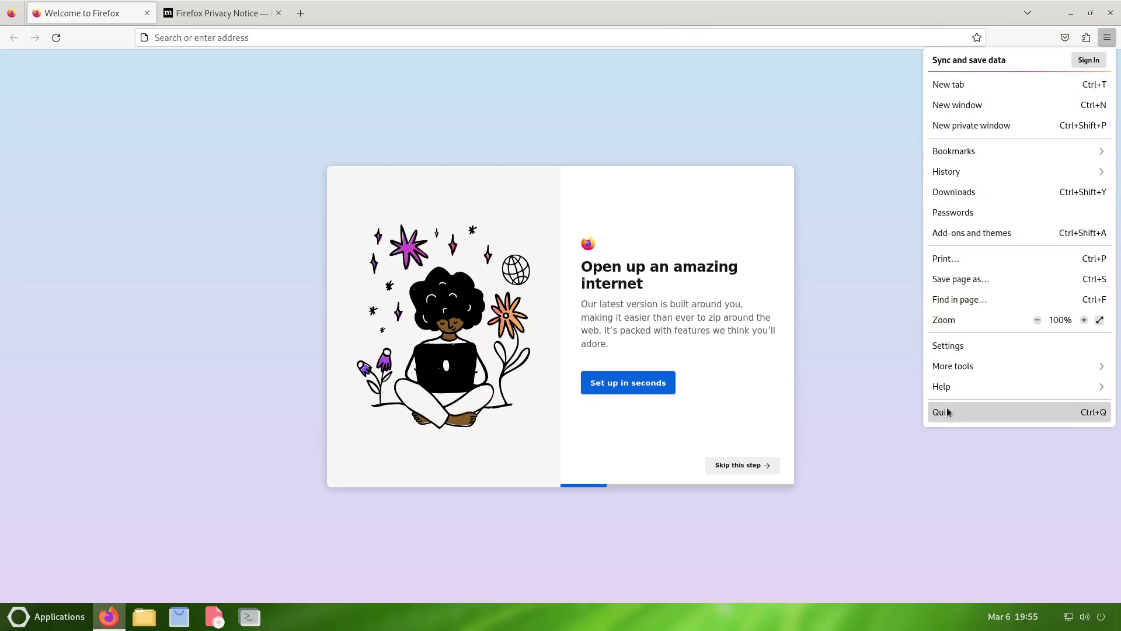
click(942, 384)
click(962, 229)
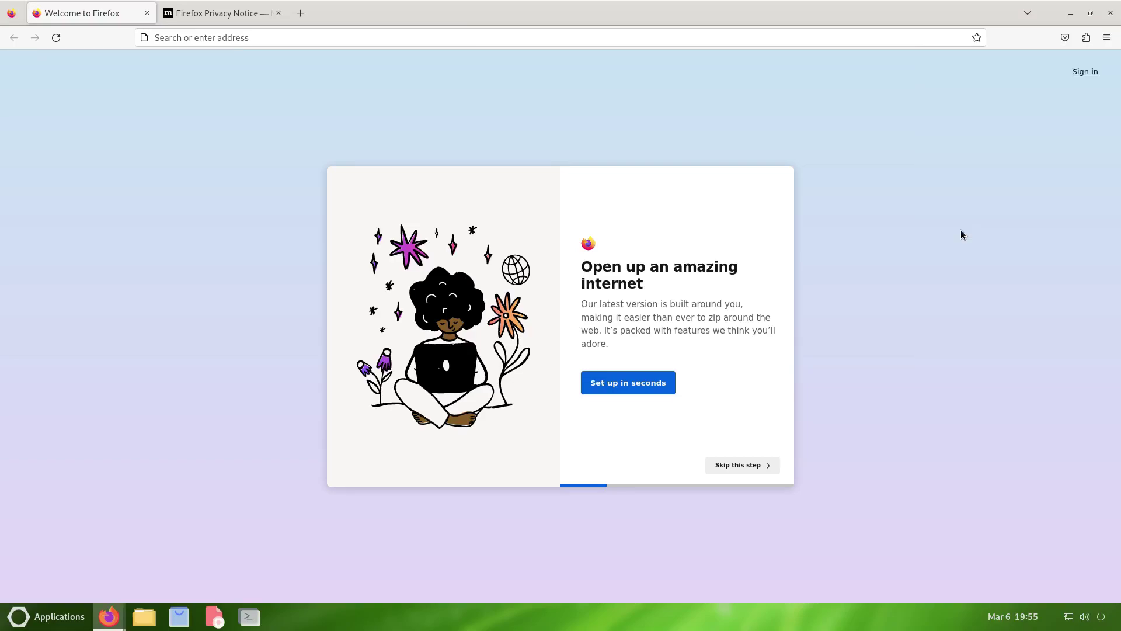
drag(130, 34, 447, 218)
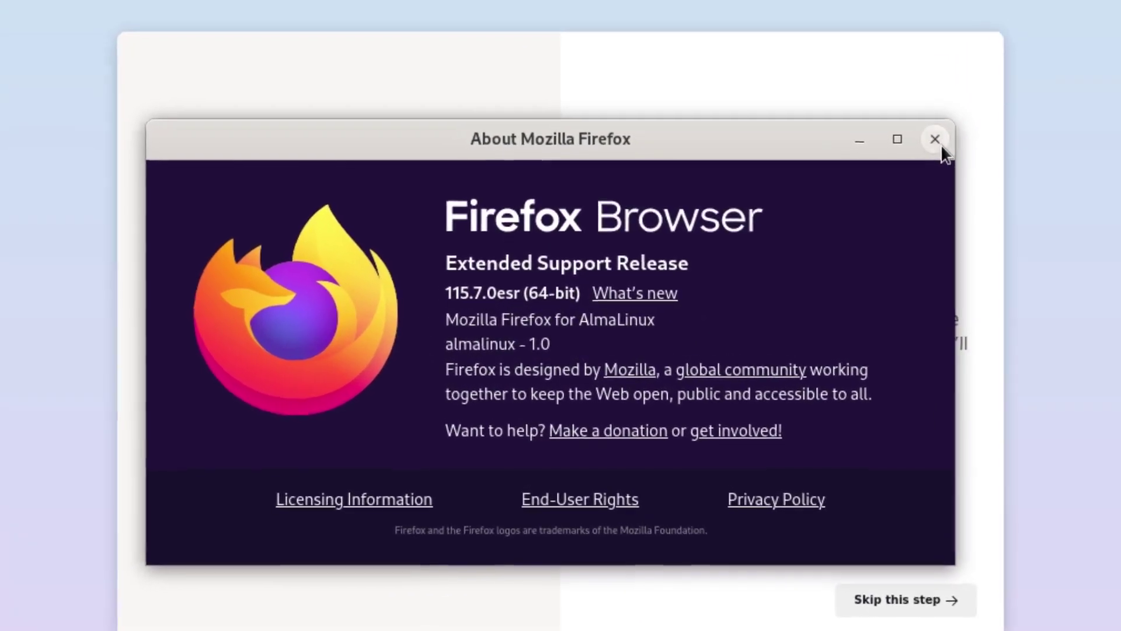
click(901, 155)
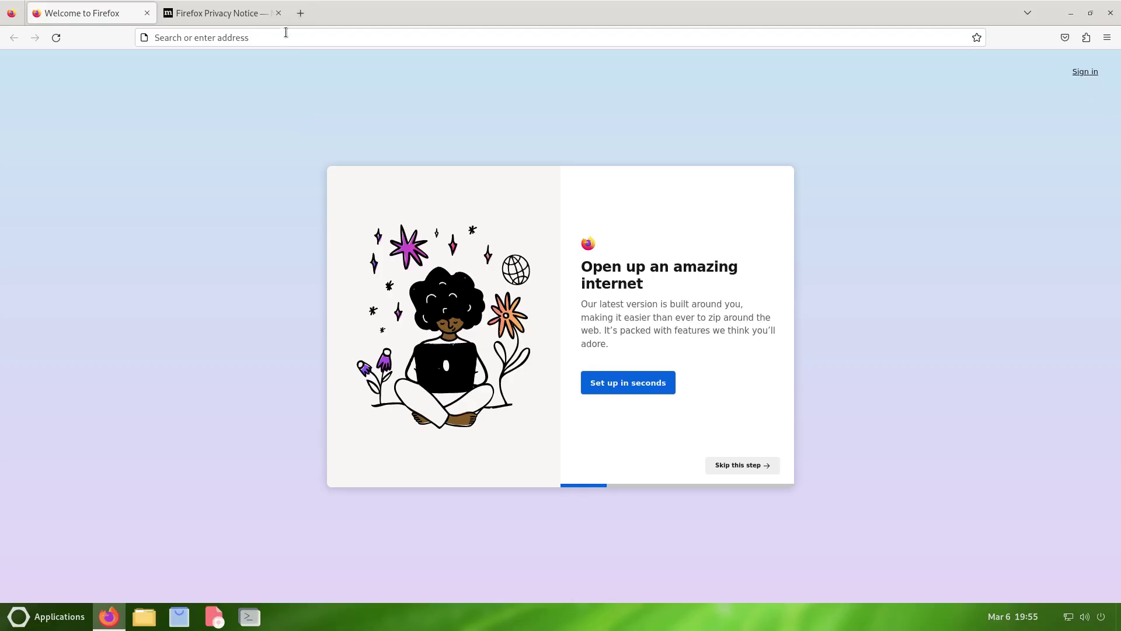
click(1112, 15)
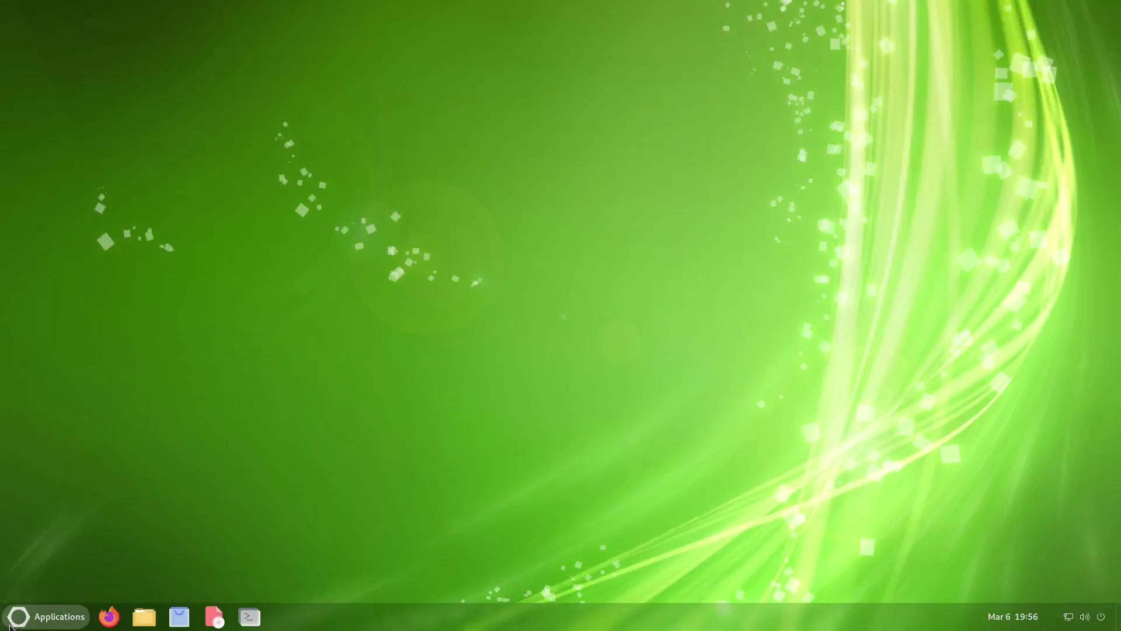
- Launch LibreOffice Calc from the Office category and dismiss its version 7.1 notice
click(28, 621)
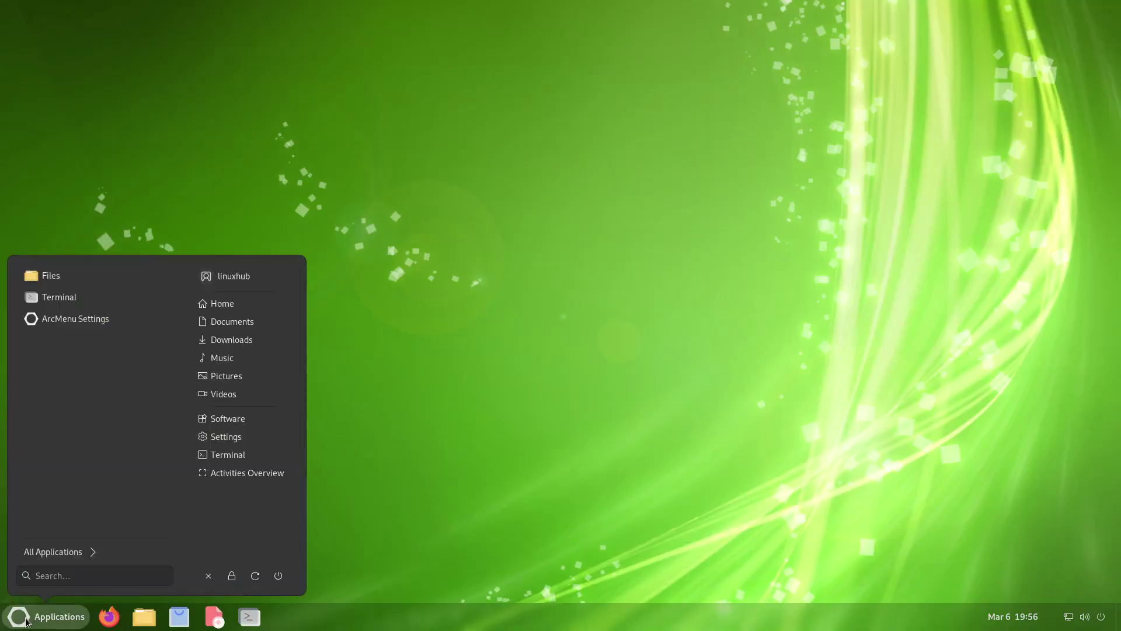
click(41, 551)
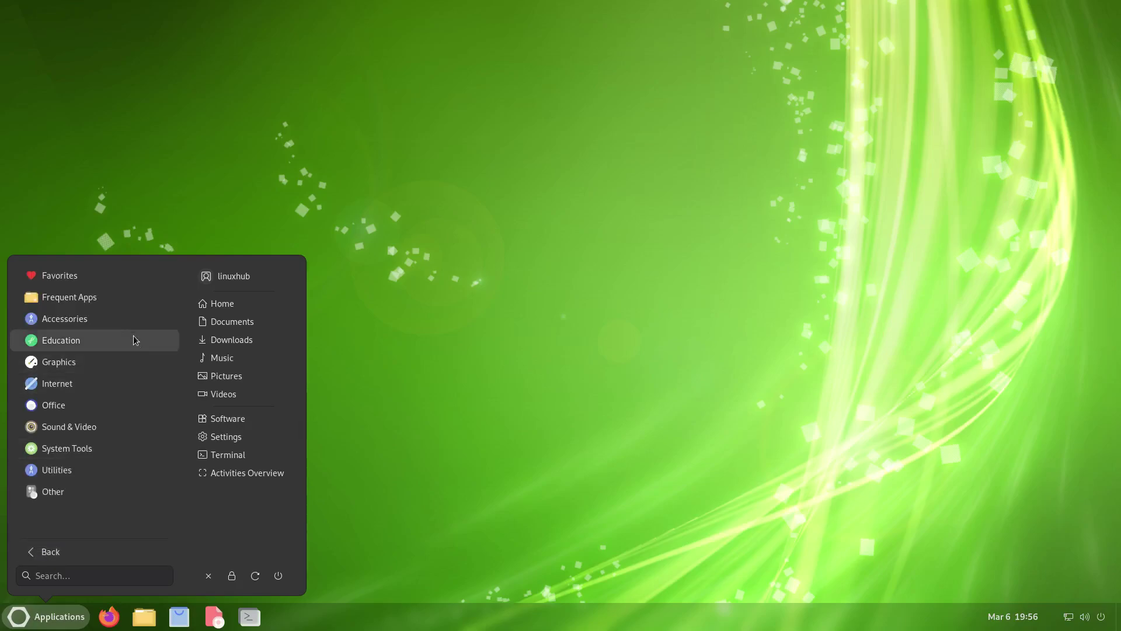
click(47, 406)
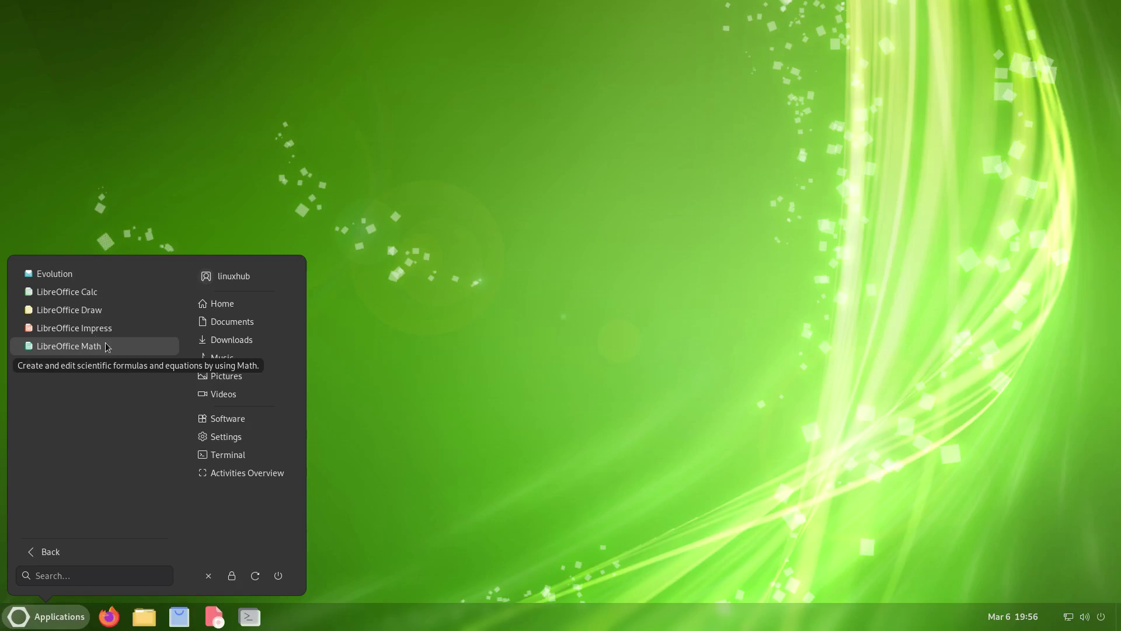
click(59, 290)
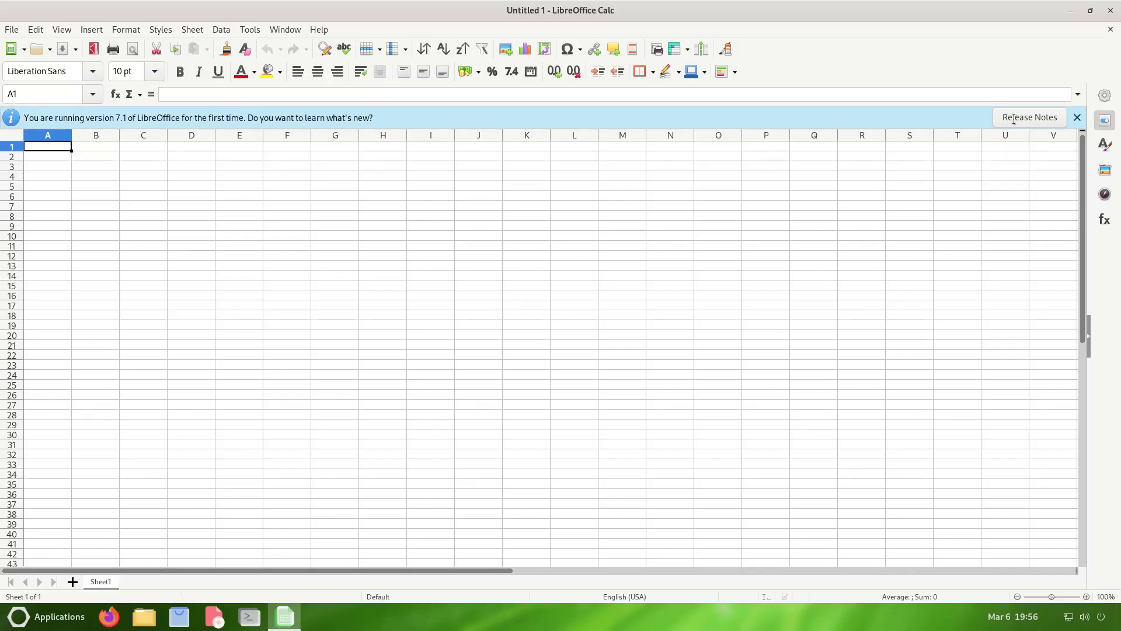
click(1078, 118)
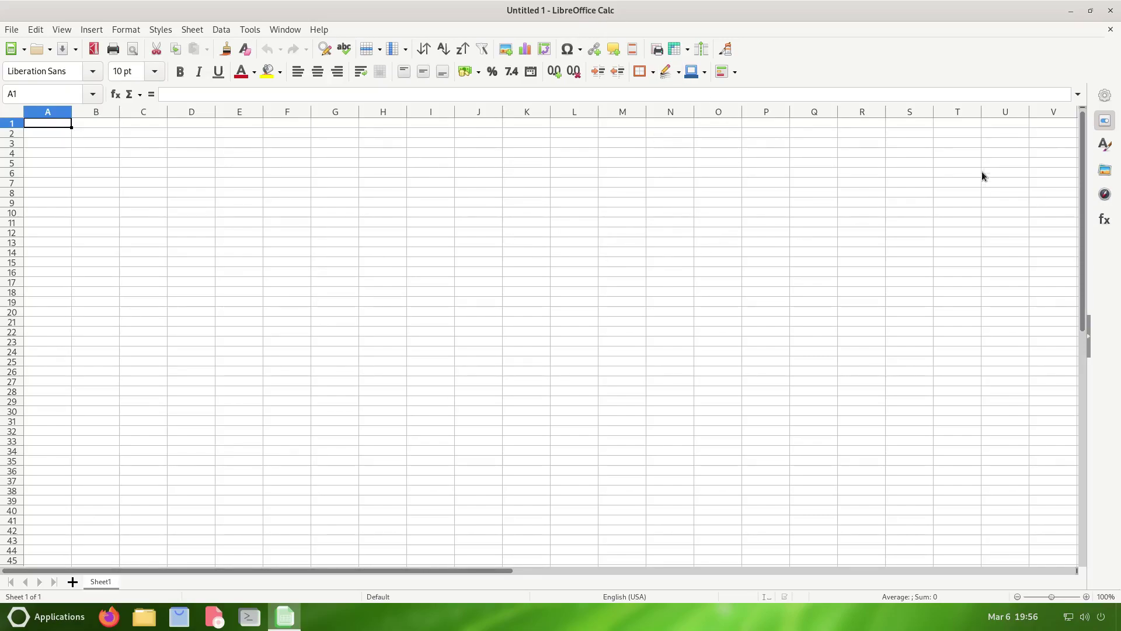
- Close the blank spreadsheet and view About LibreOffice showing version 7.1.8.1
click(1110, 31)
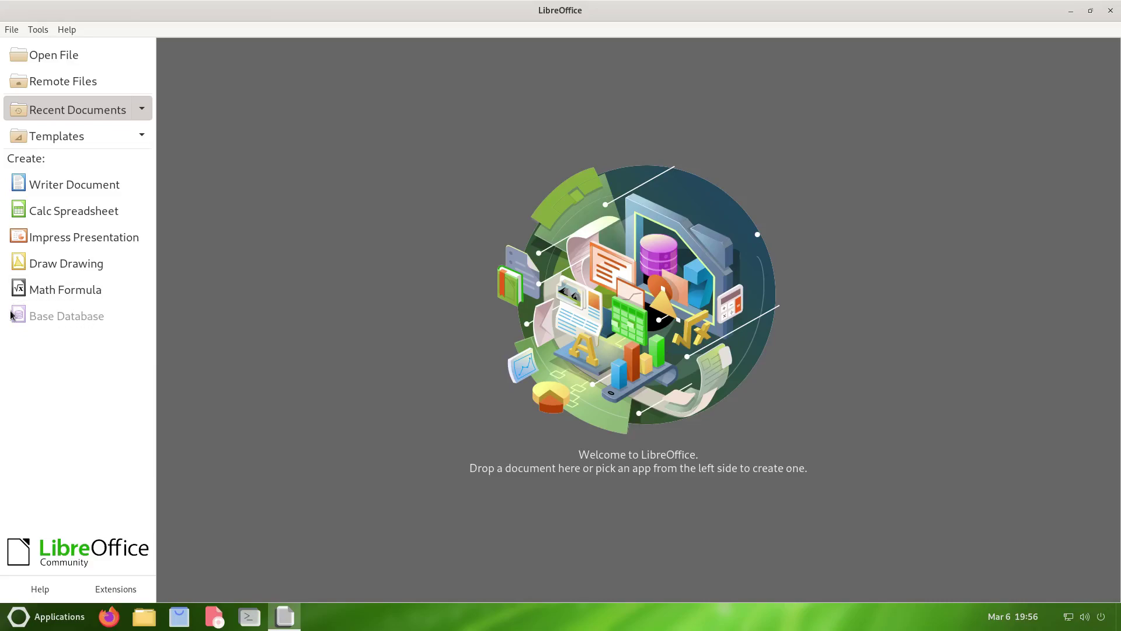
click(67, 29)
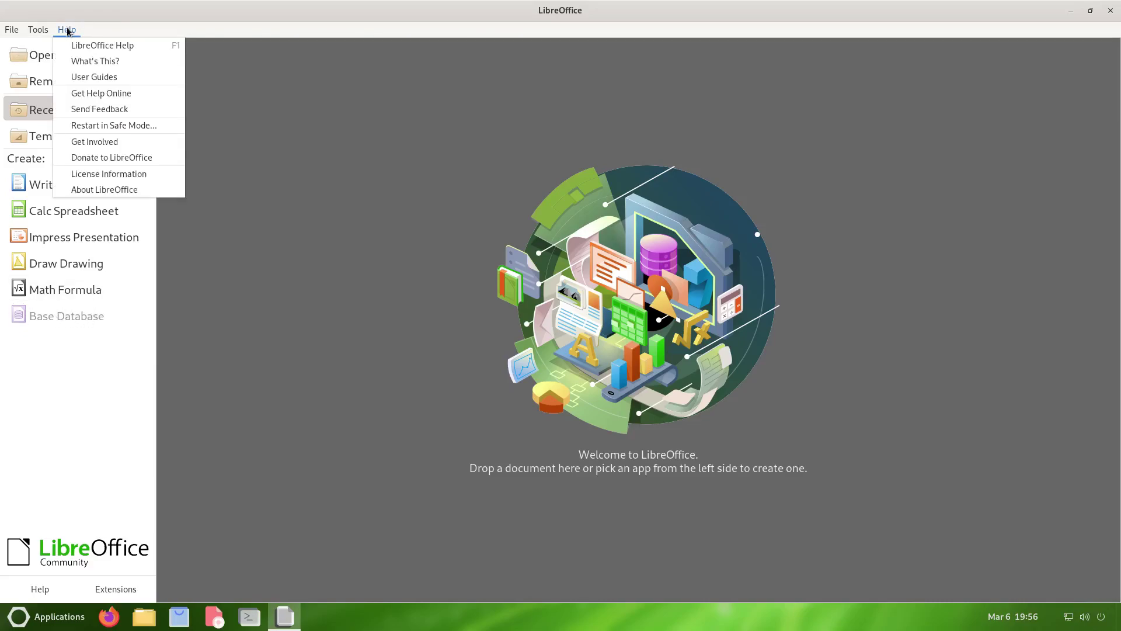
click(111, 188)
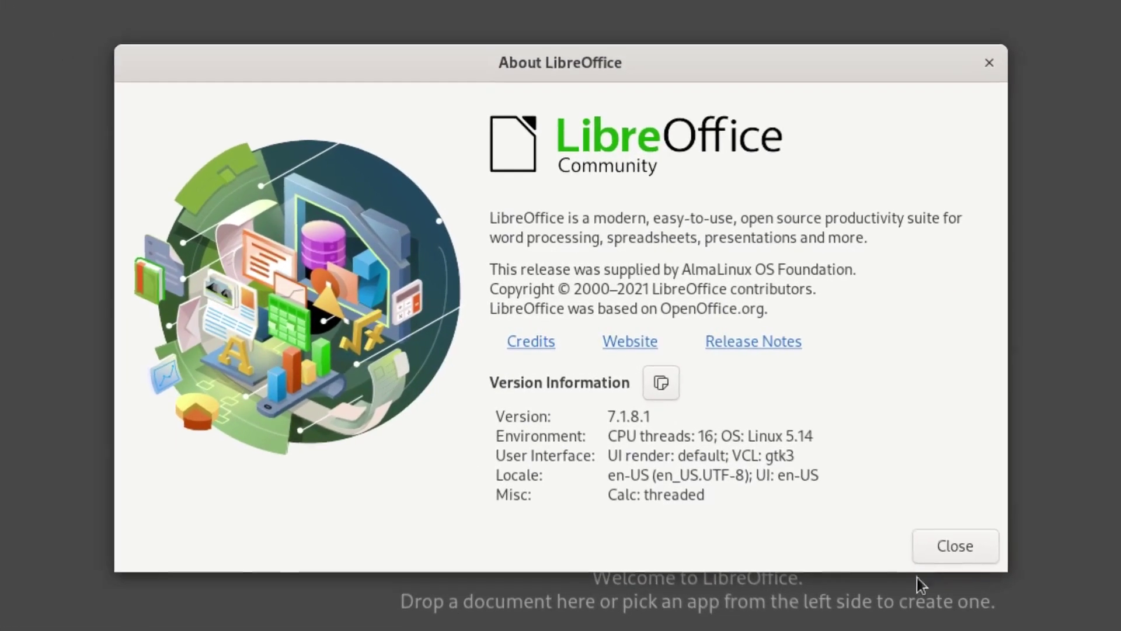
click(935, 533)
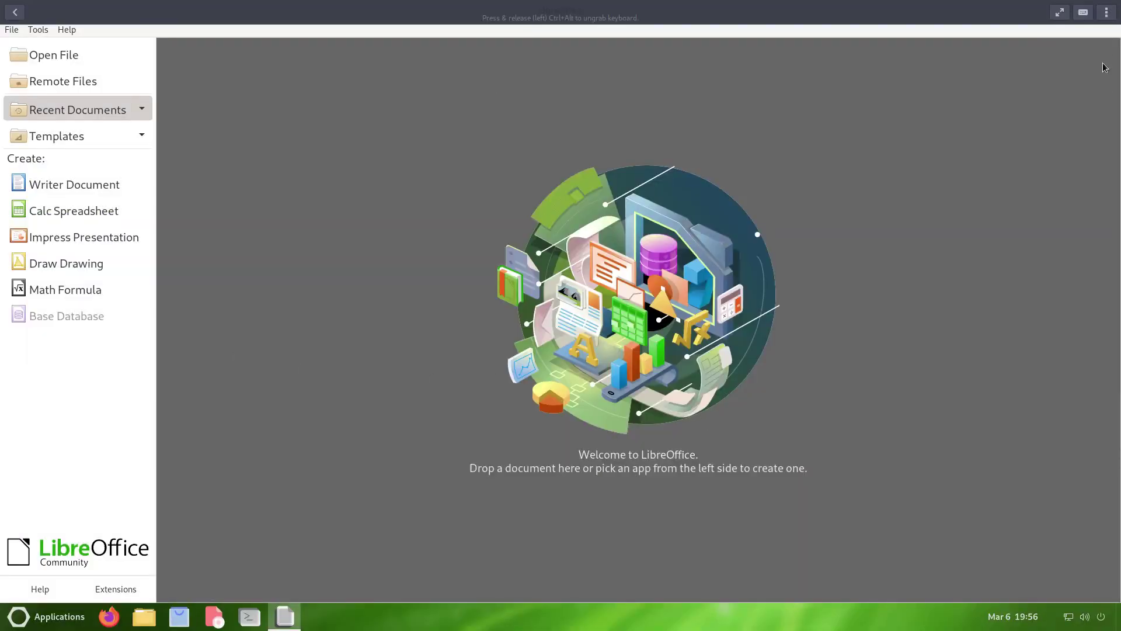
- Close the LibreOffice Start Center and launch Brasero from Sound & Video, maximized
click(1109, 11)
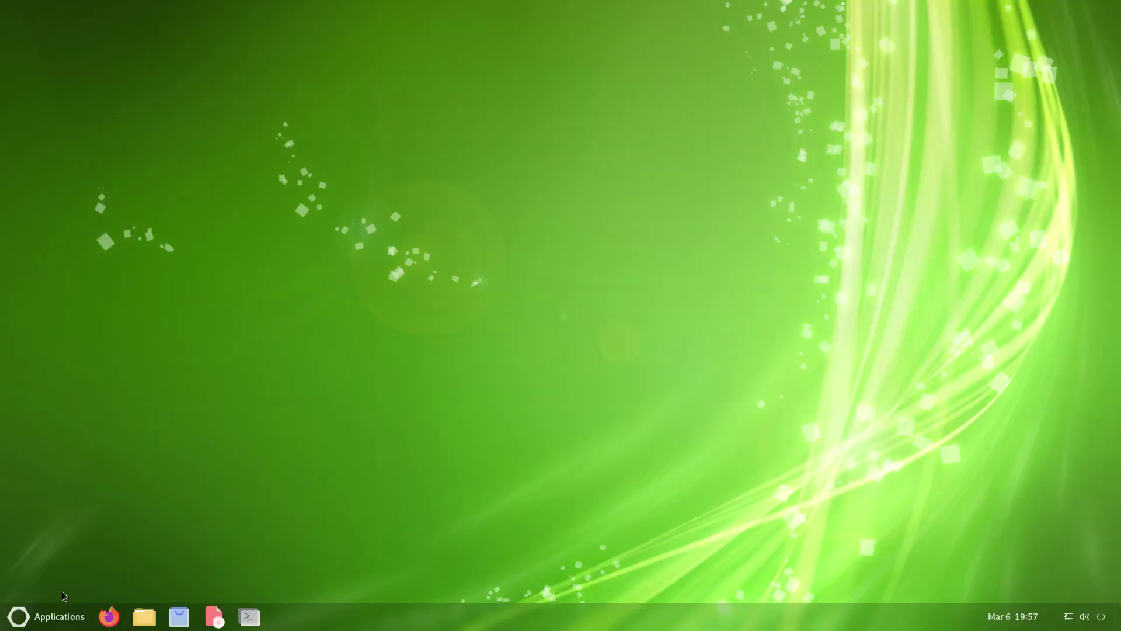
click(41, 618)
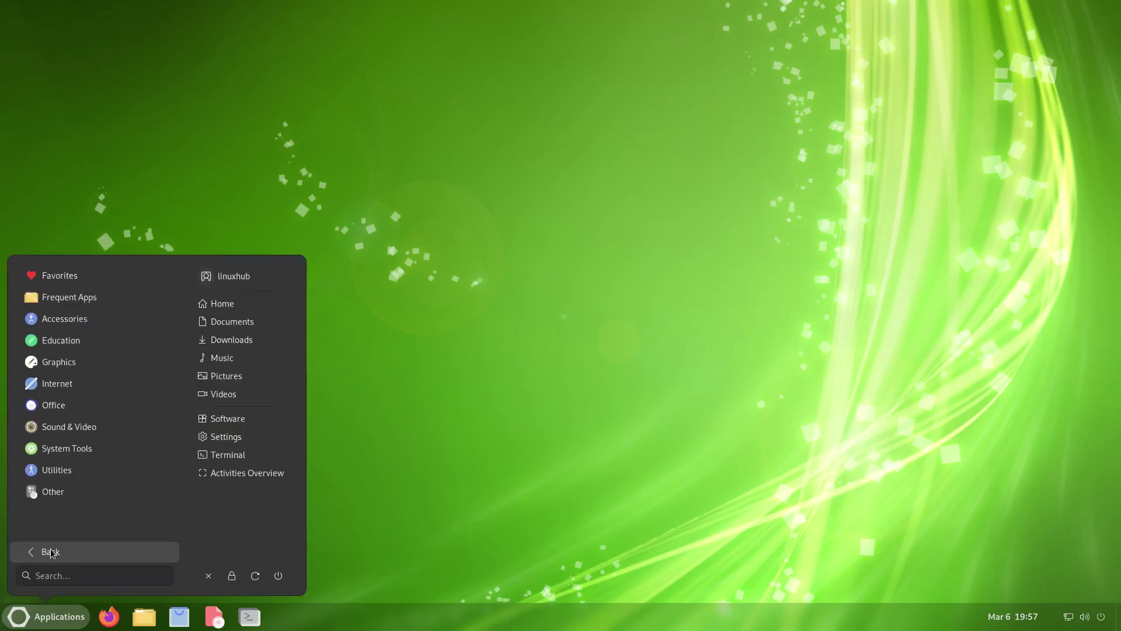
mouse_move(78, 428)
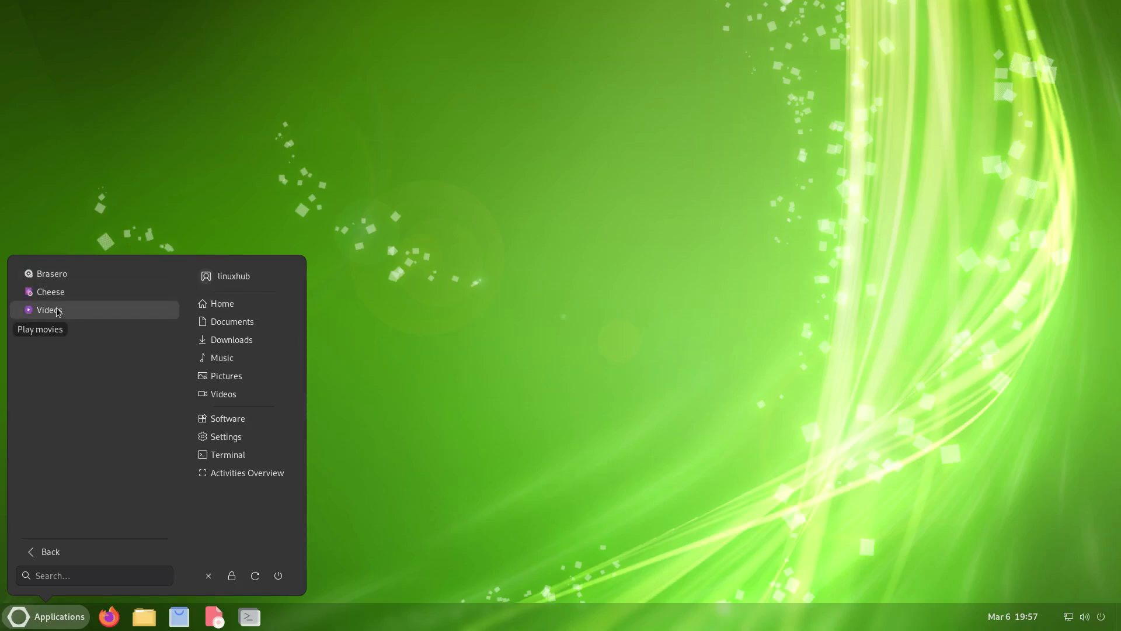
click(52, 274)
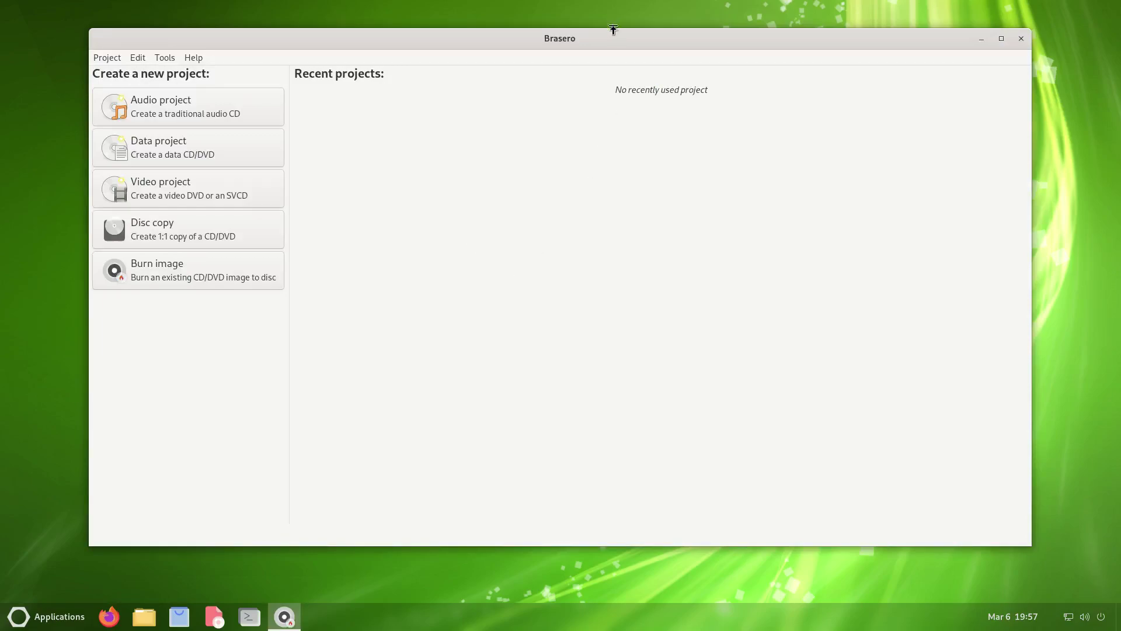
double_click(611, 32)
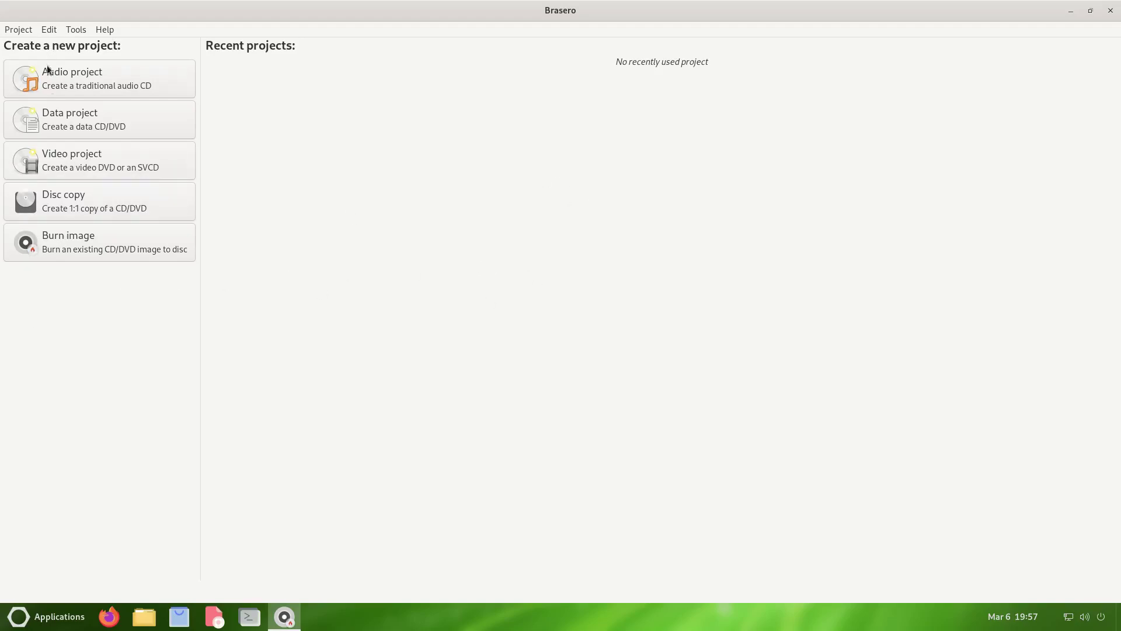
- View the About Brasero dialog showing version 3.12.2, then bring up Brasero's taskbar menu
click(100, 29)
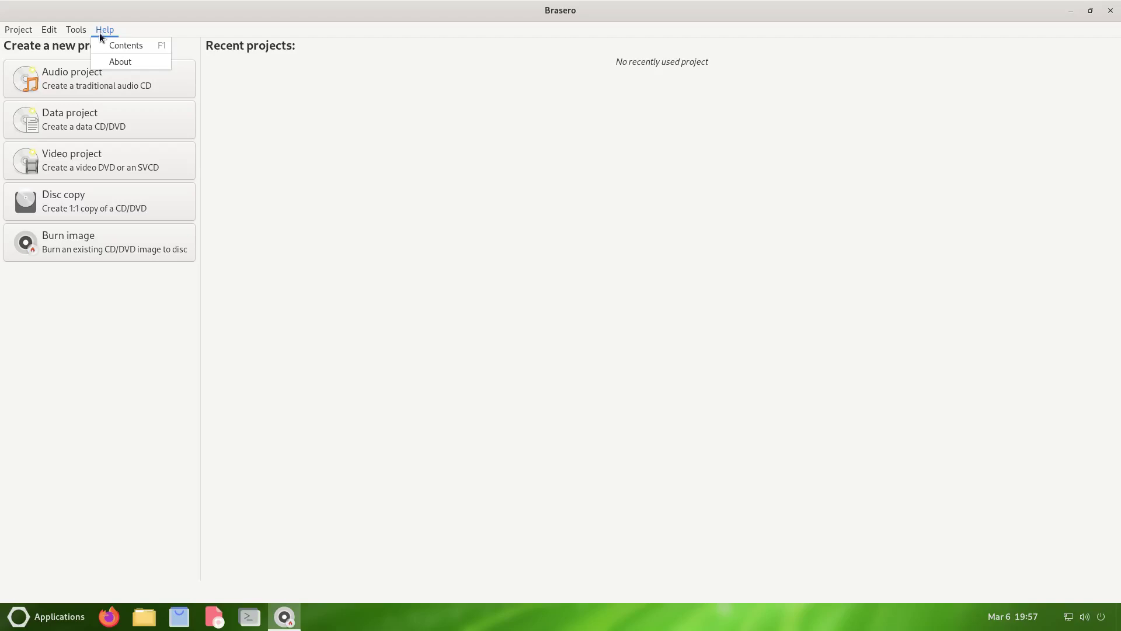
click(120, 62)
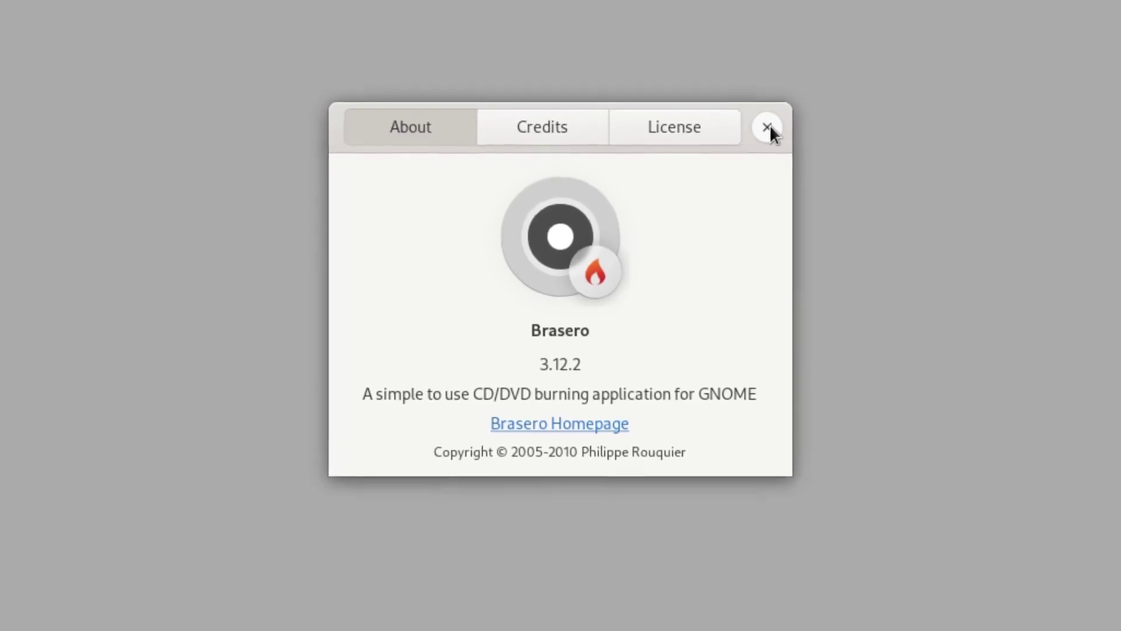
click(768, 127)
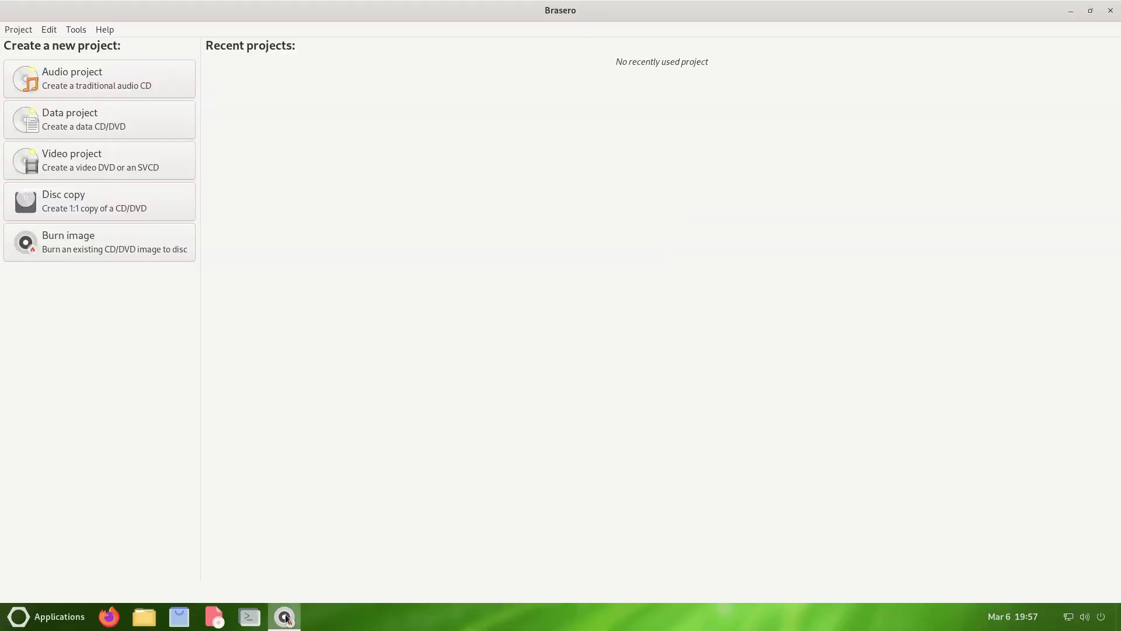
right_click(285, 617)
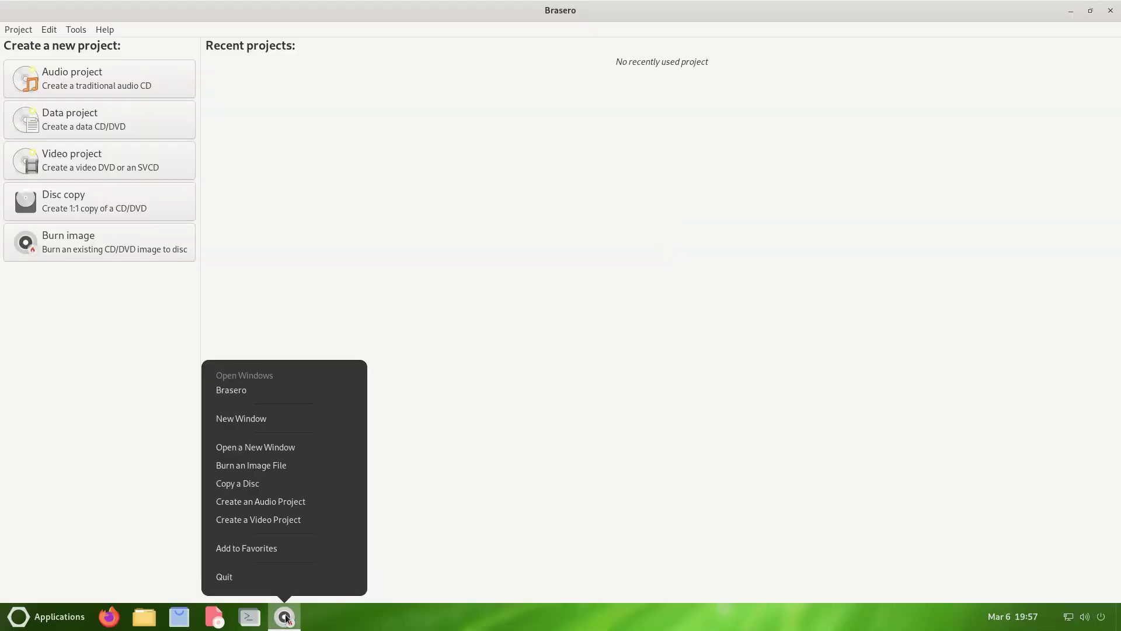
- Quit Brasero, launch Cheese from Sound & Video maximized, and view About Cheese (version 3.38.0)
click(278, 576)
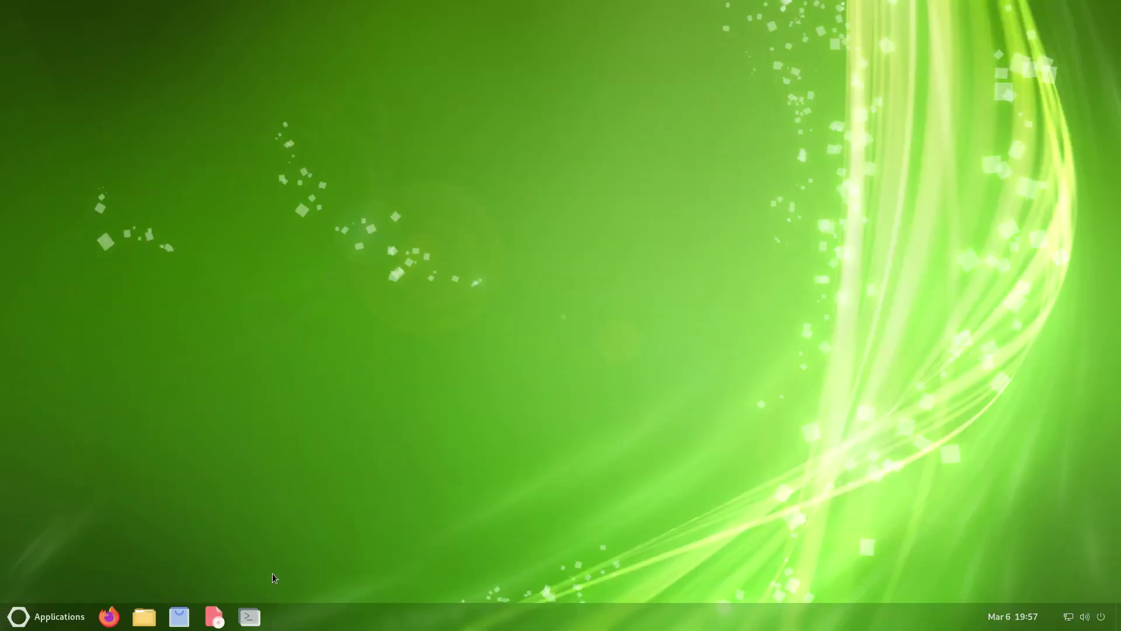
click(22, 613)
click(41, 549)
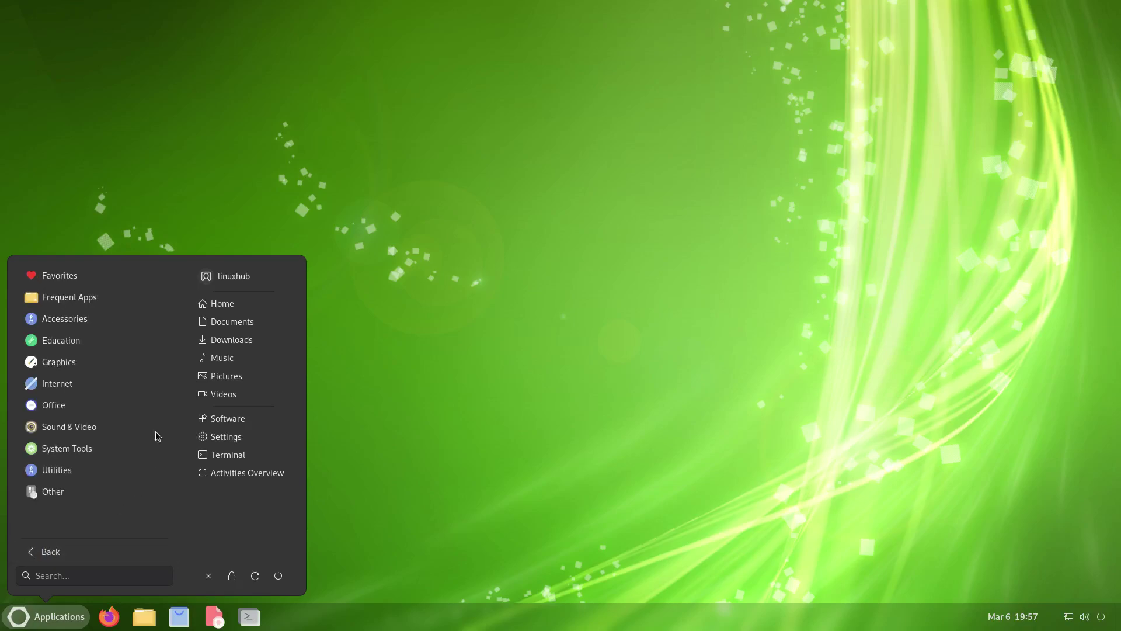
click(80, 427)
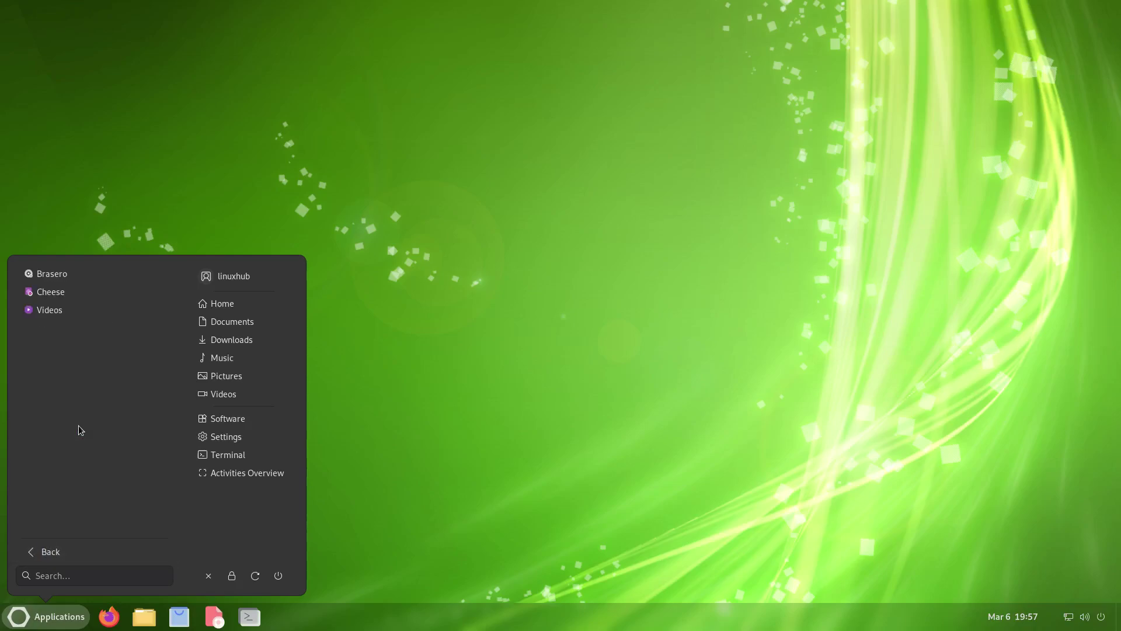
click(42, 288)
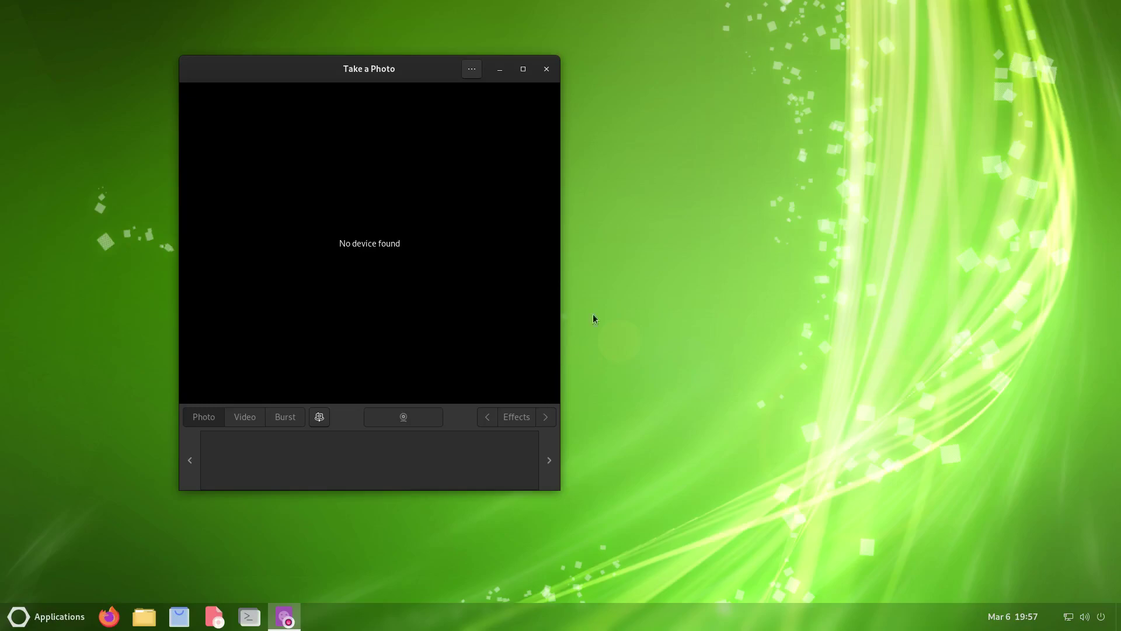
double_click(295, 66)
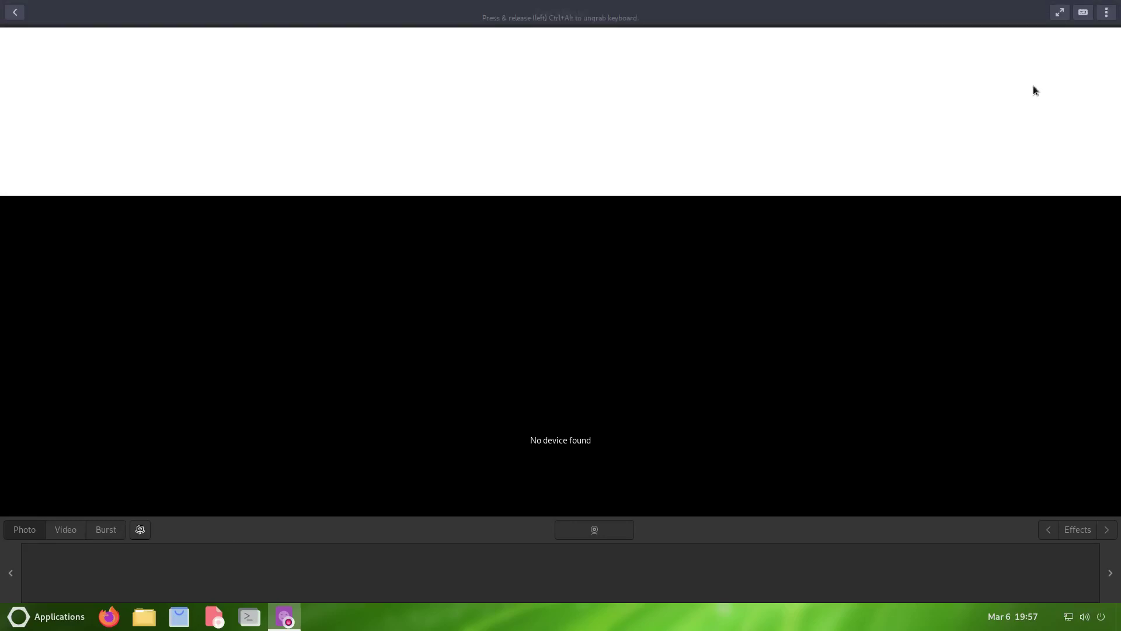
click(1039, 17)
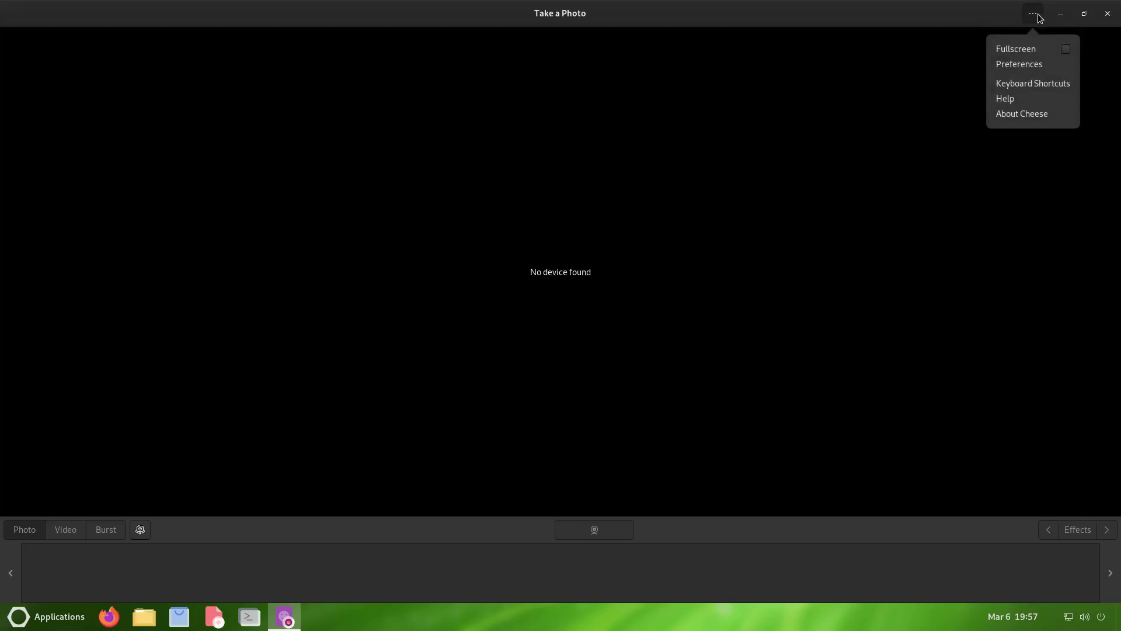
click(1039, 115)
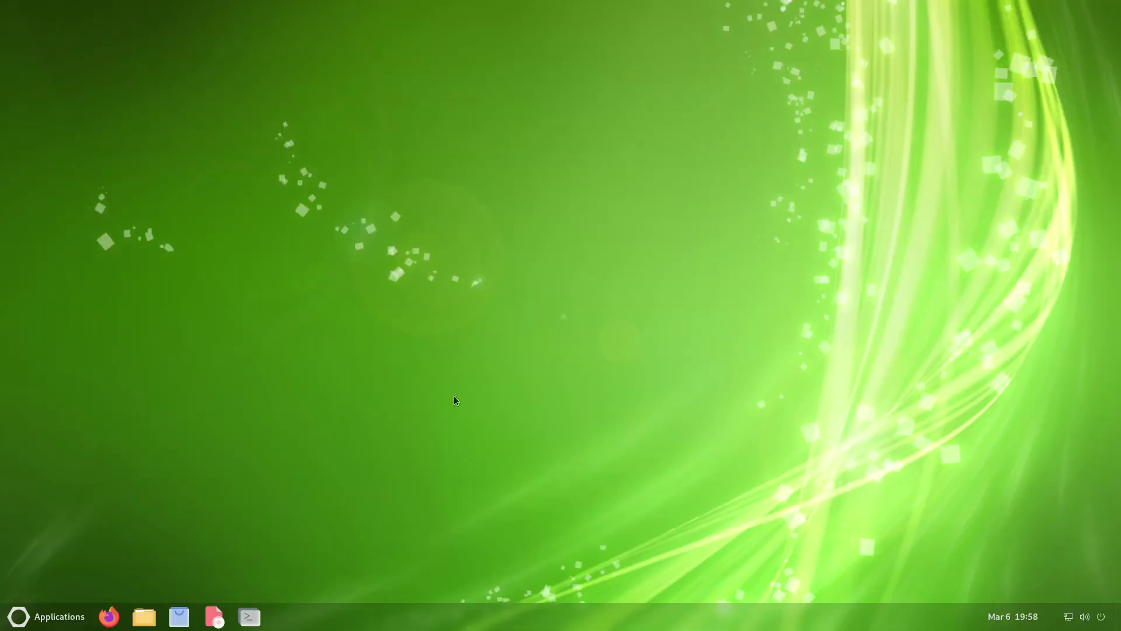
- Launch Inkscape from the Graphics category
click(41, 617)
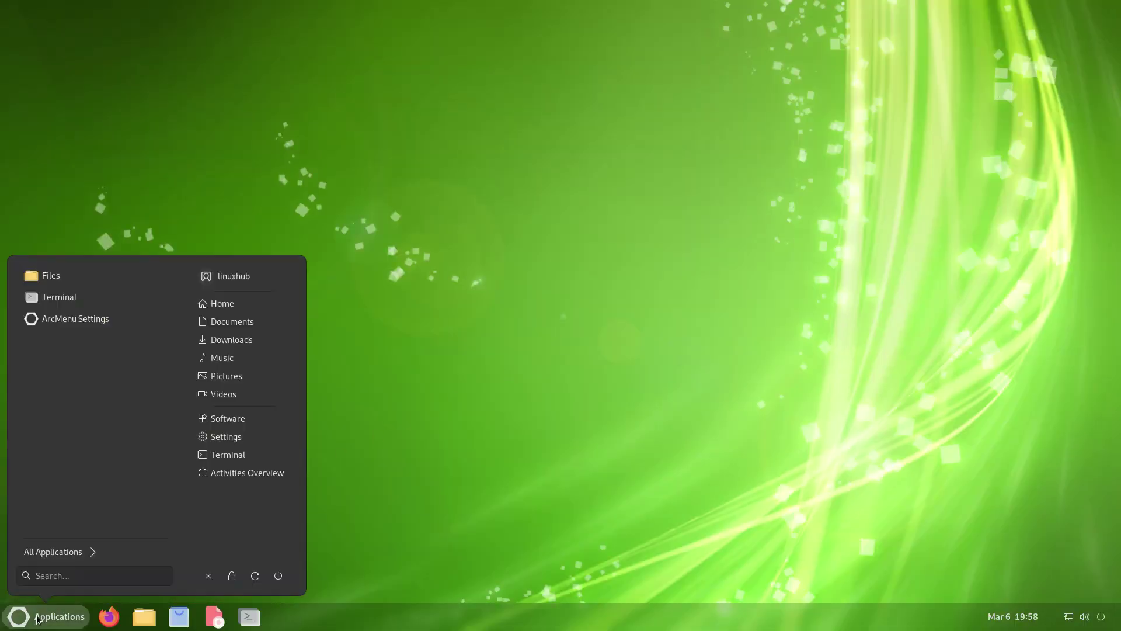
click(50, 550)
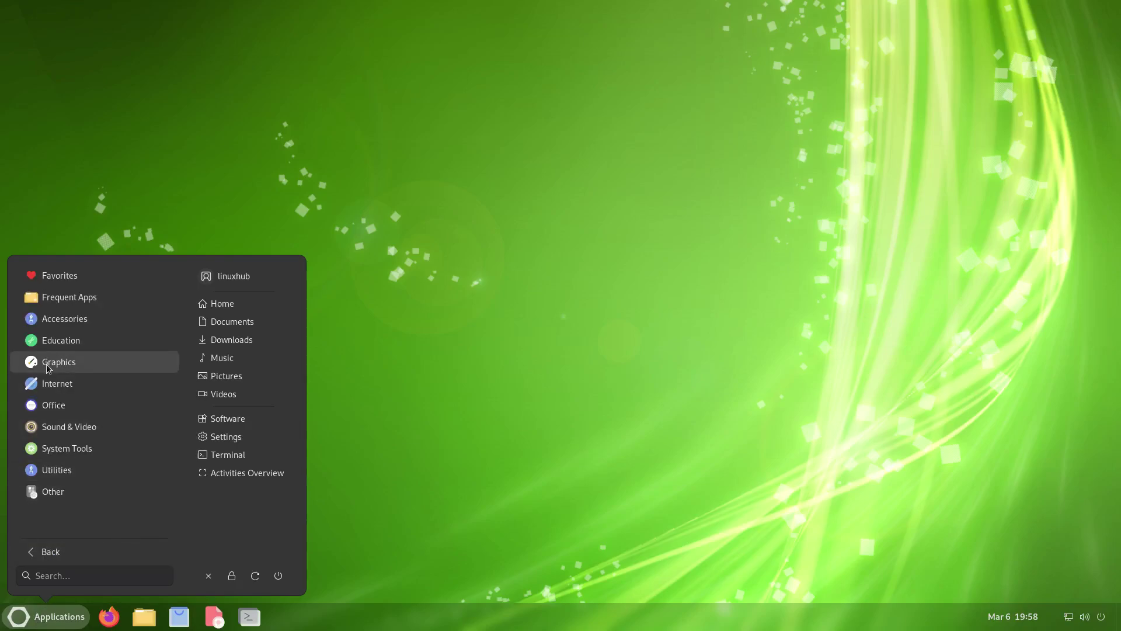
click(47, 365)
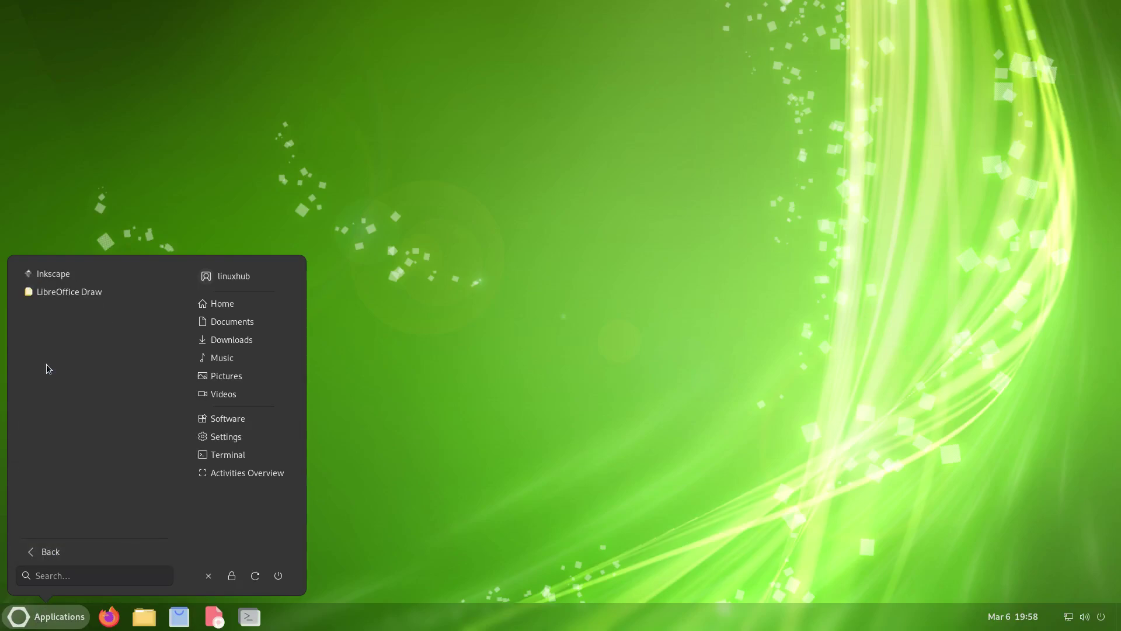
click(55, 277)
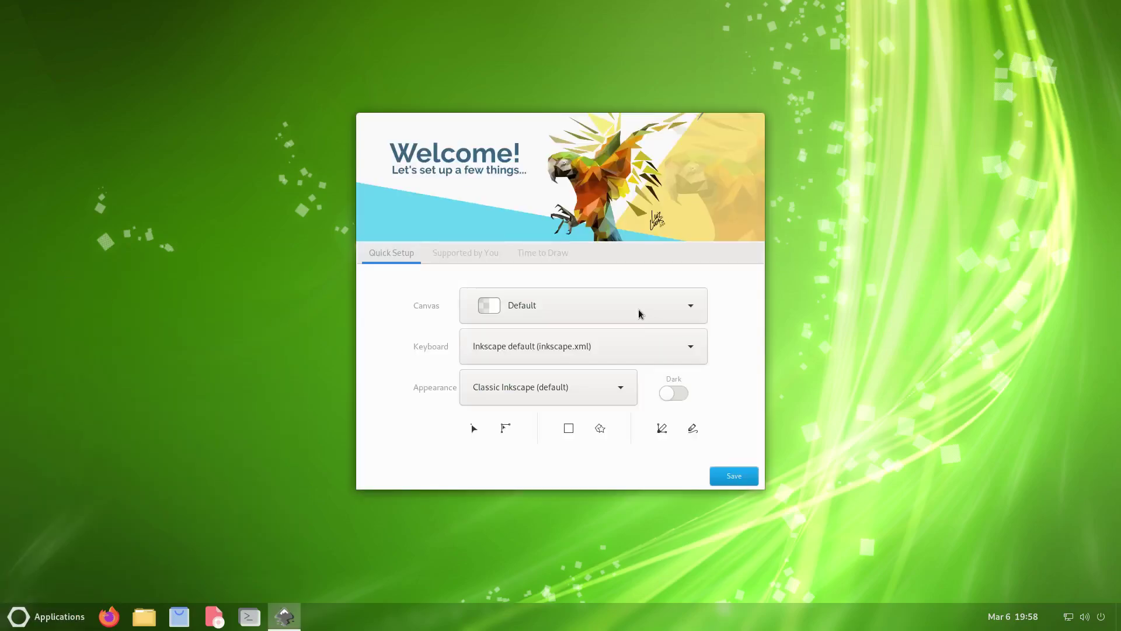
- Accept the default quick setup, skip the support page and create a new blank document
click(734, 476)
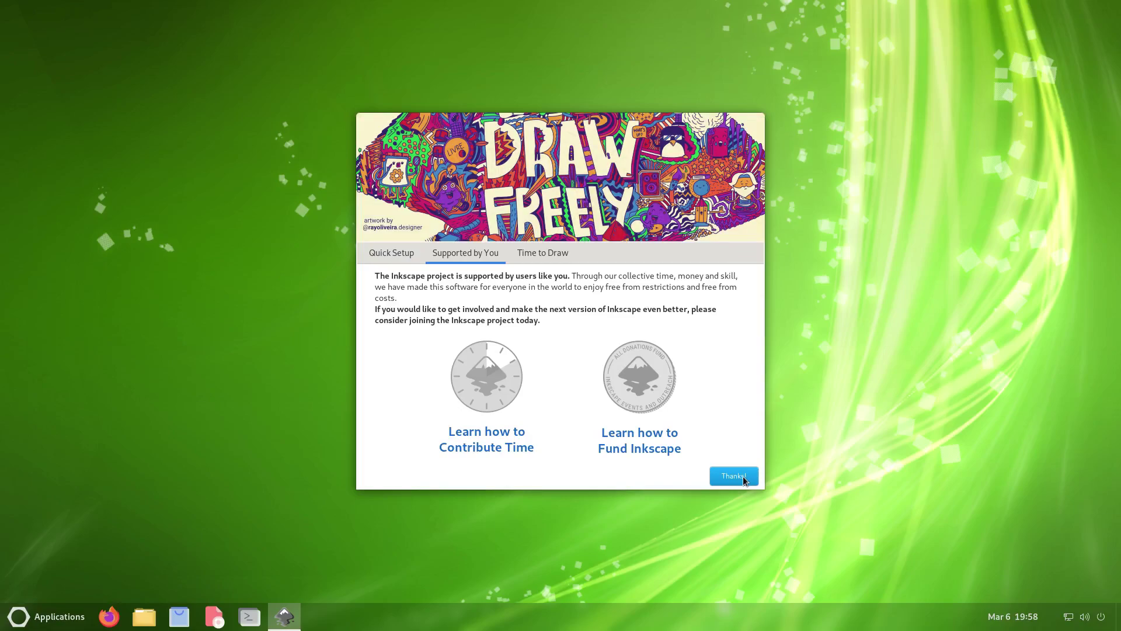
click(743, 475)
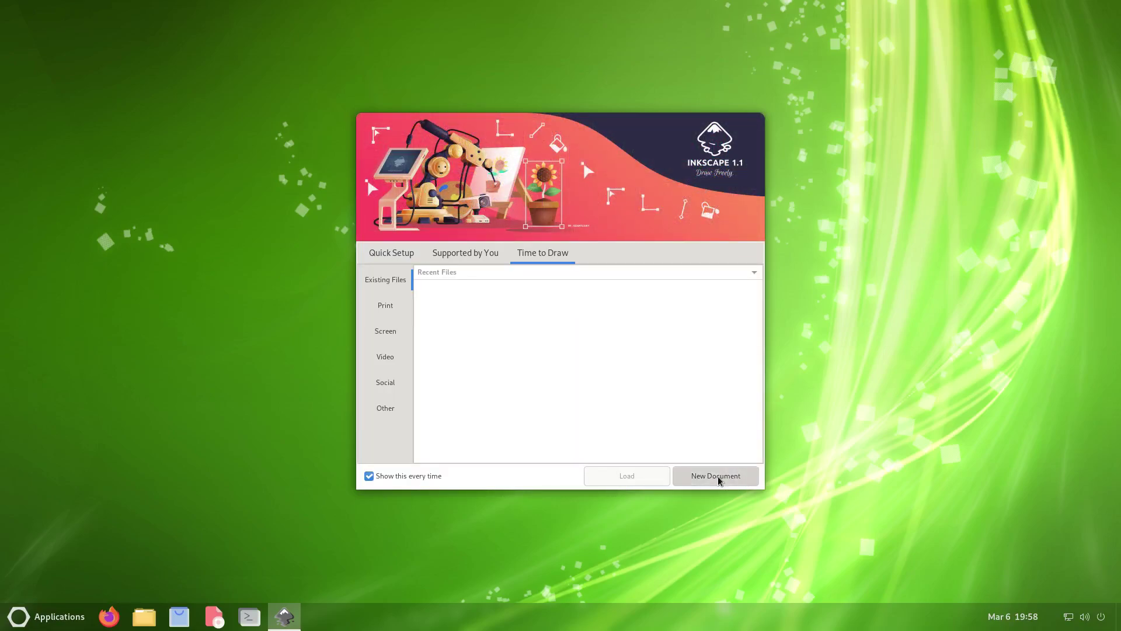
click(717, 476)
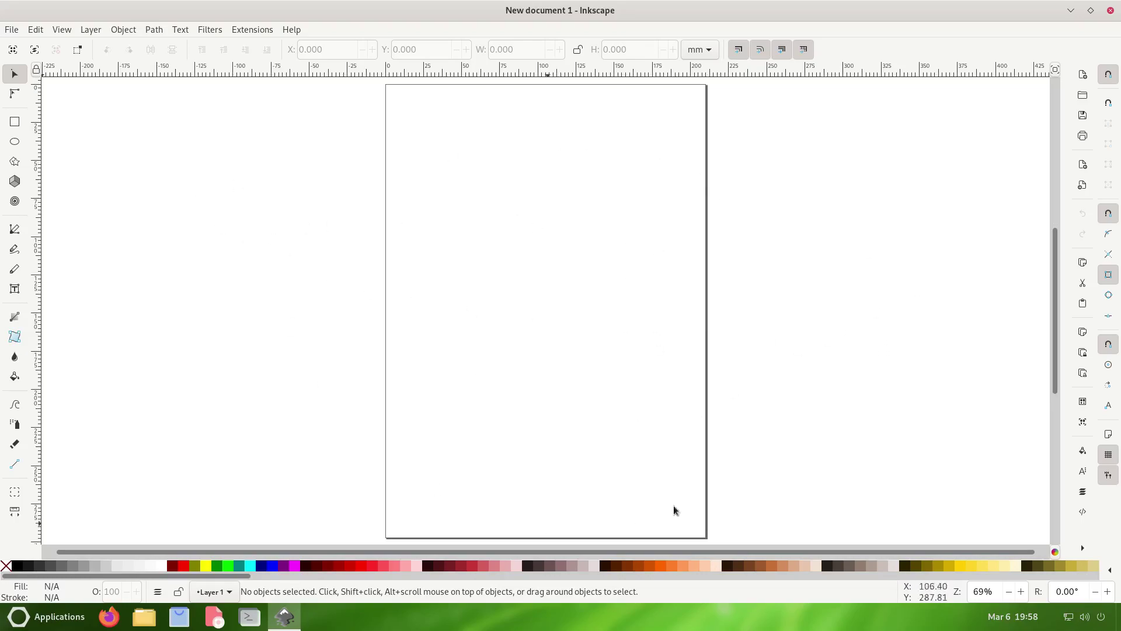
- Browse Inkscape's Object and Path menus, then dismiss the menu
click(122, 30)
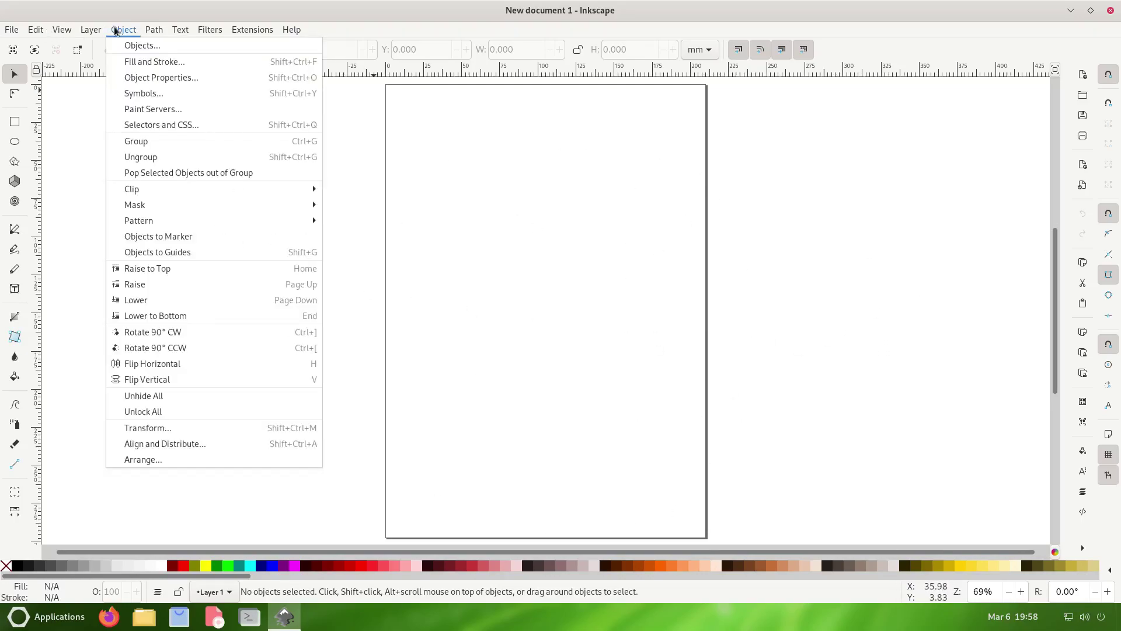
mouse_move(156, 30)
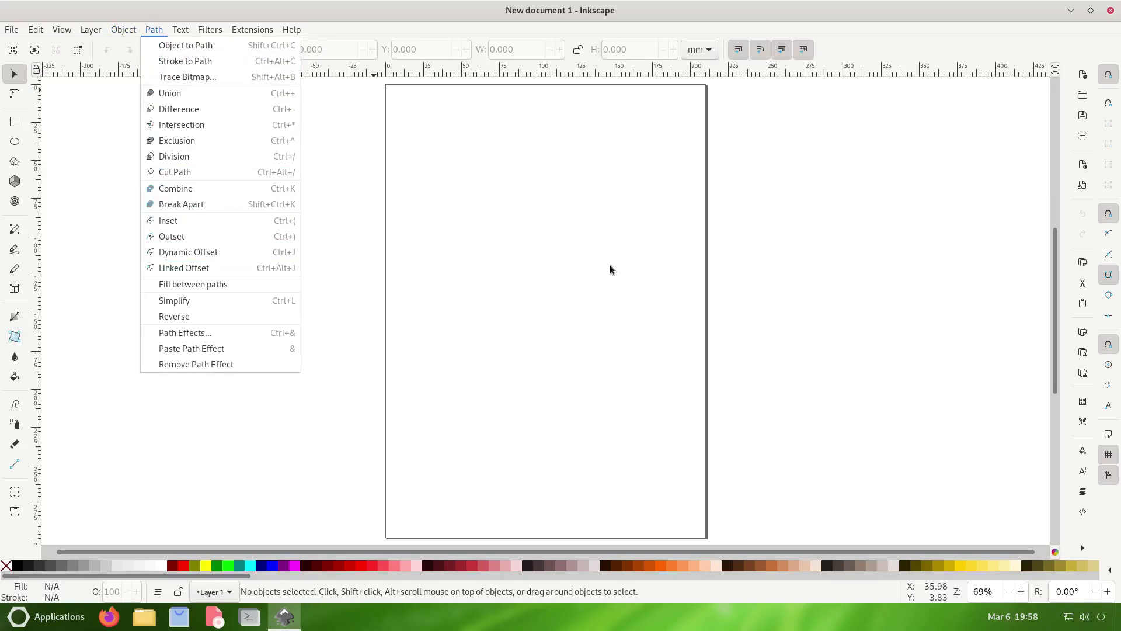
click(749, 250)
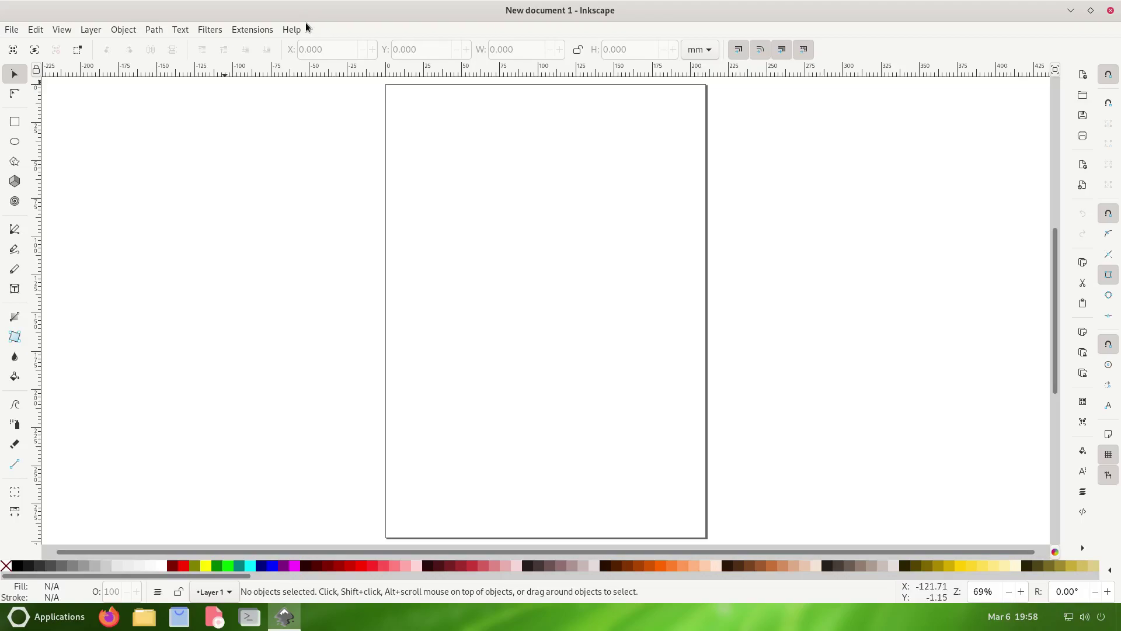
- View the Inkscape 1.1.1 About dialog's Authors, Translators and License pages, close it, and bring up the taskbar icon's window menu
click(290, 30)
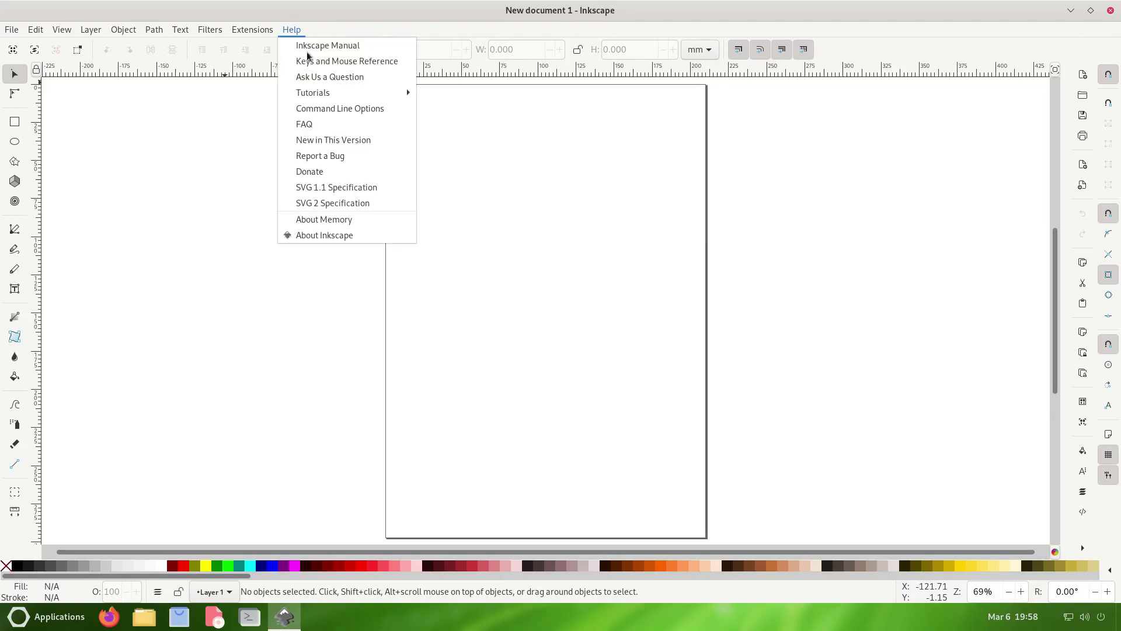
click(332, 239)
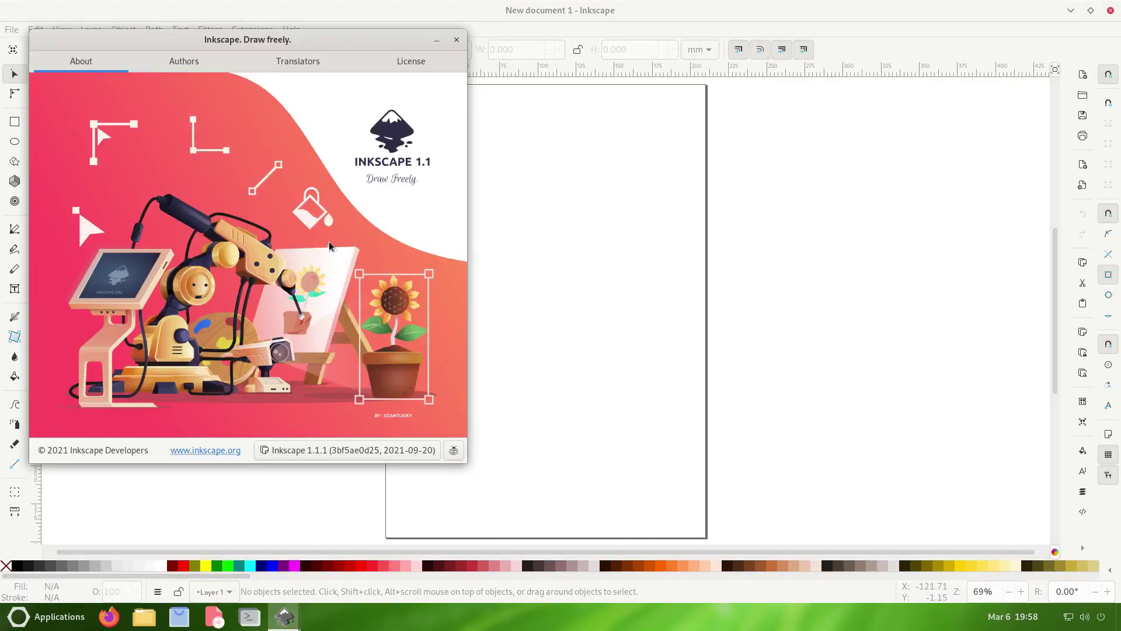
drag(313, 40, 586, 114)
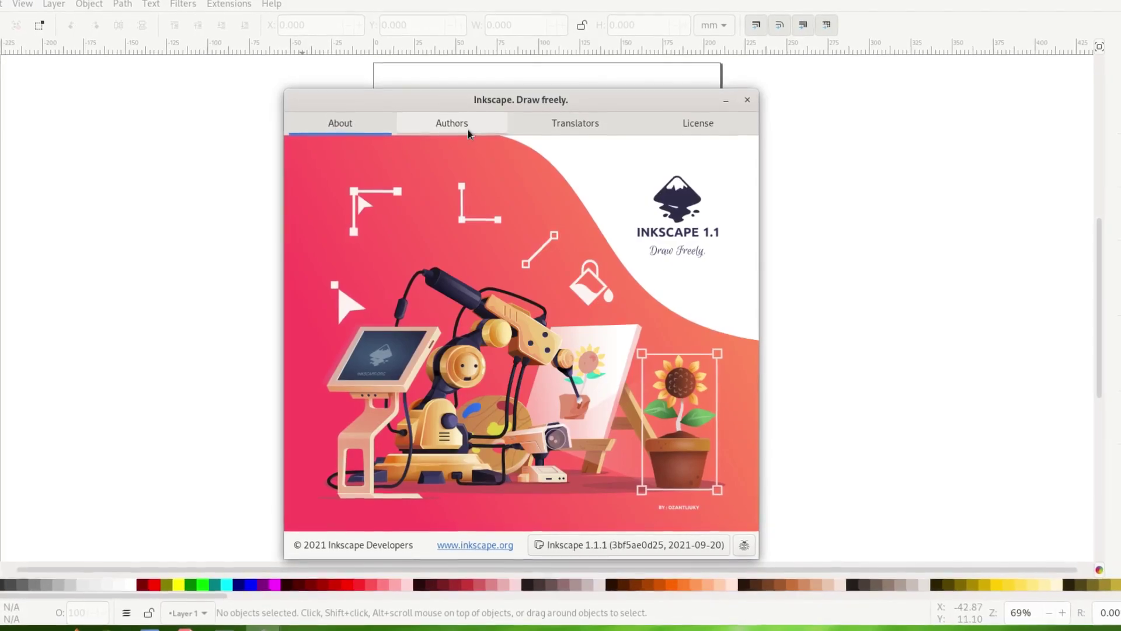
click(467, 130)
click(573, 118)
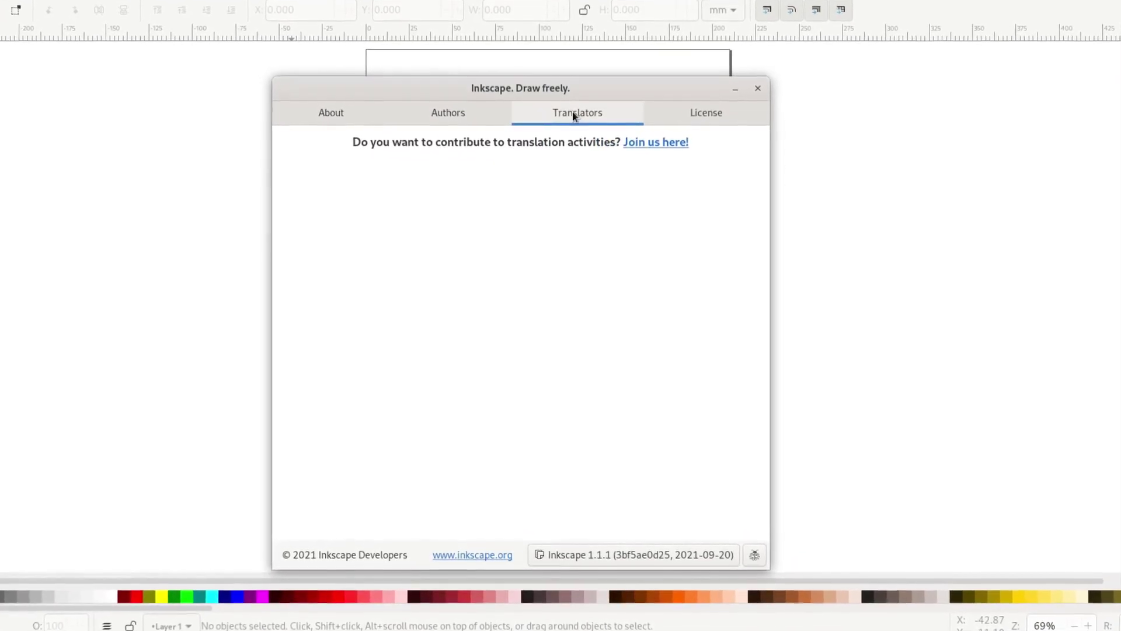
click(710, 104)
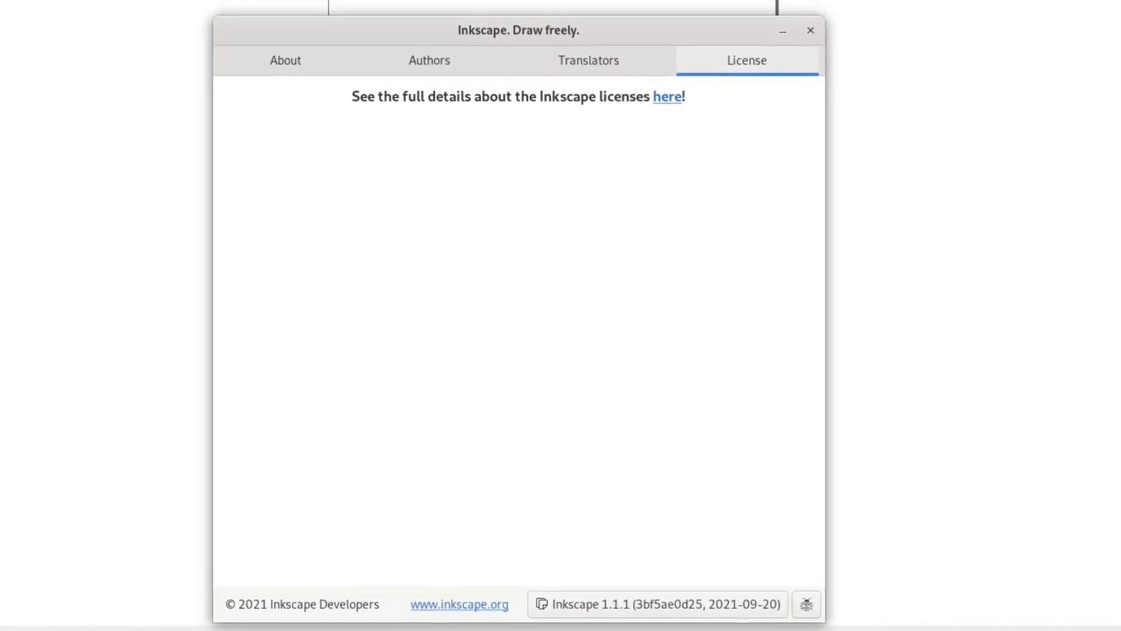
click(817, 27)
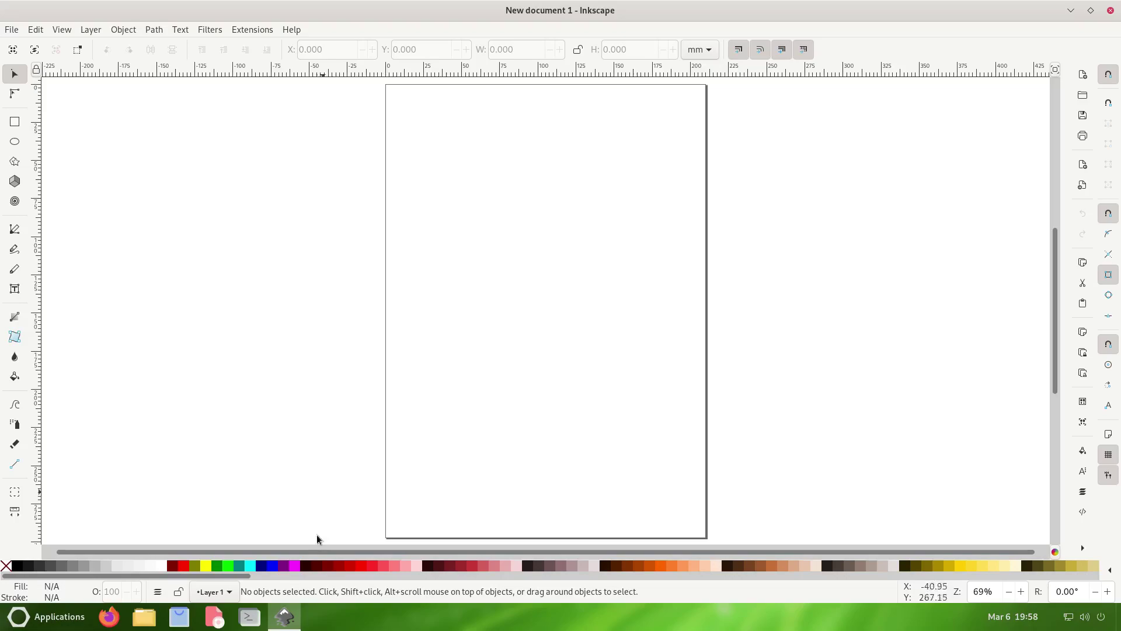
right_click(287, 618)
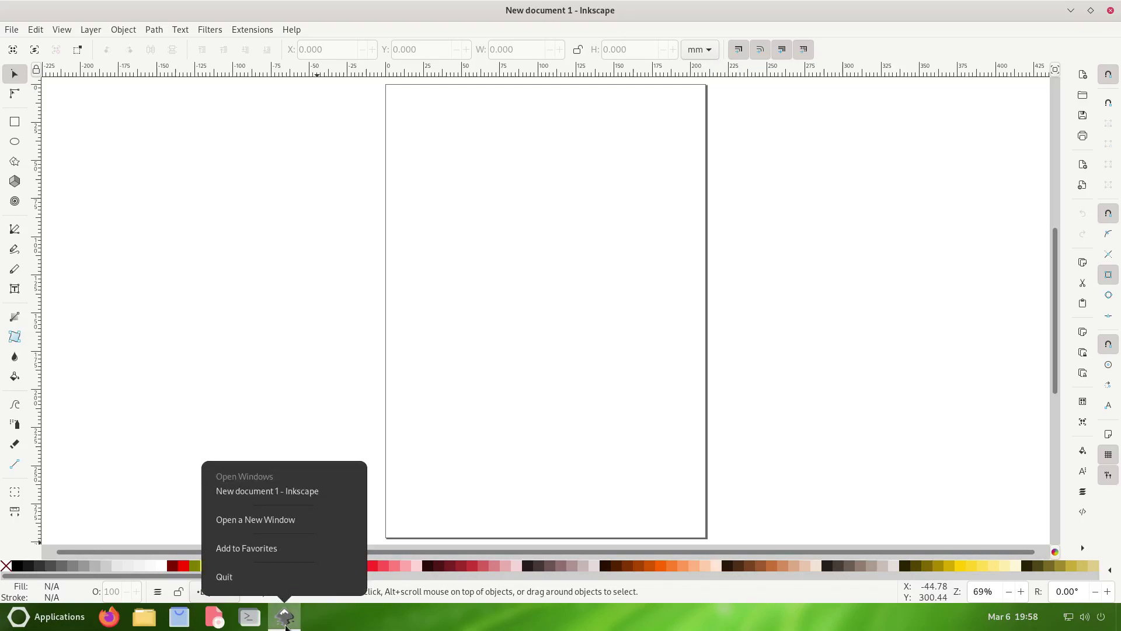
- Quit Inkscape, then launch Disk Usage Analyzer from the Utilities category after glancing at Internet apps
click(242, 577)
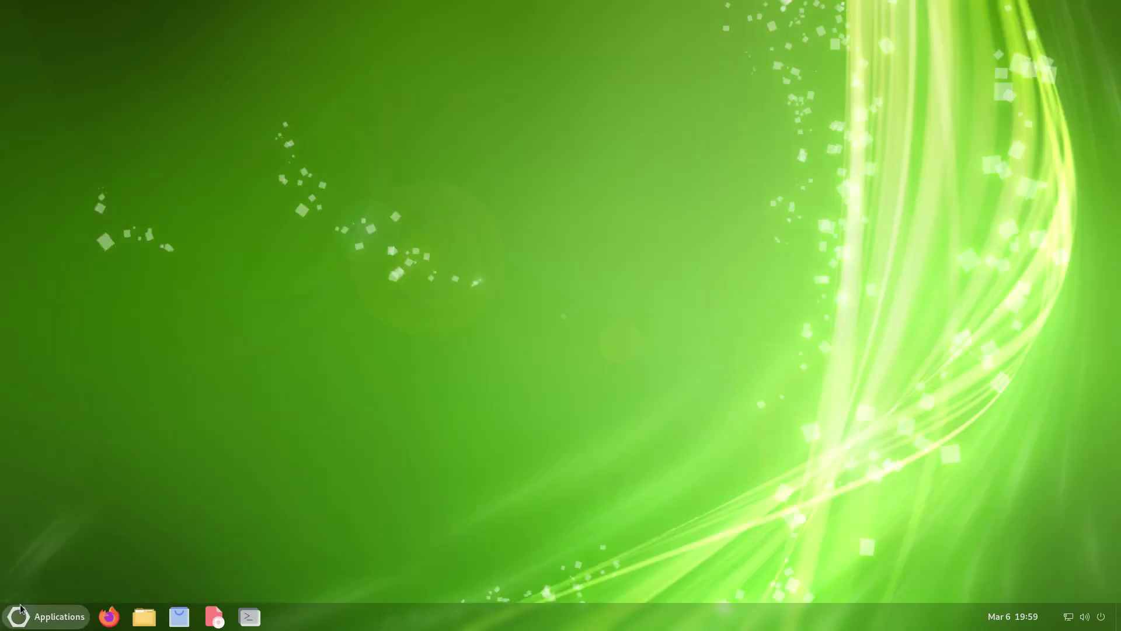
click(22, 610)
click(67, 547)
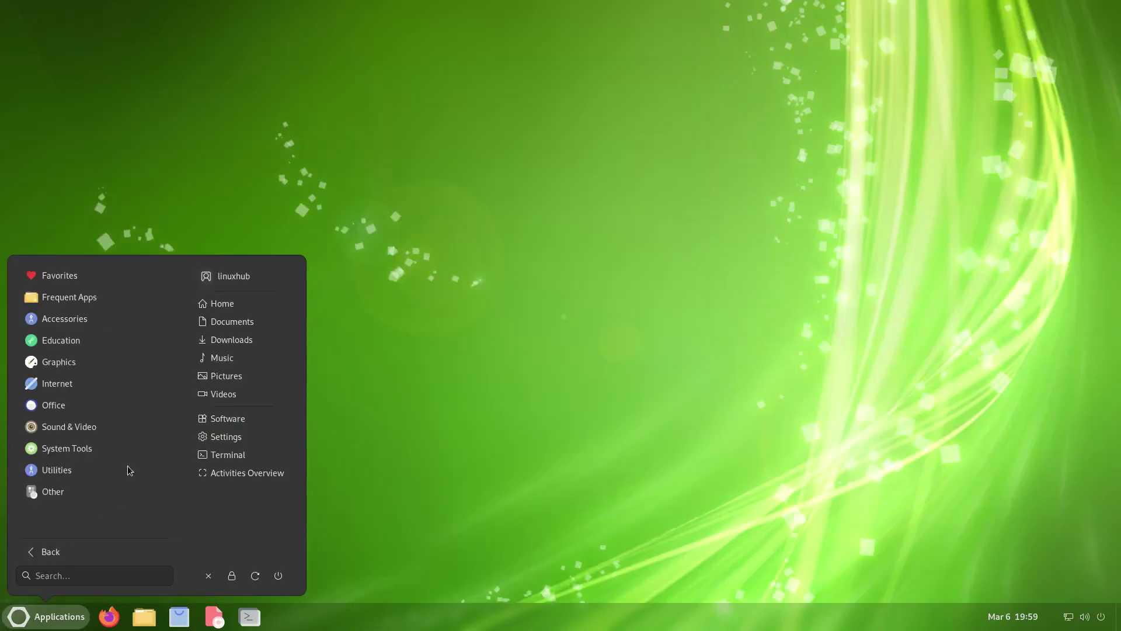
click(57, 382)
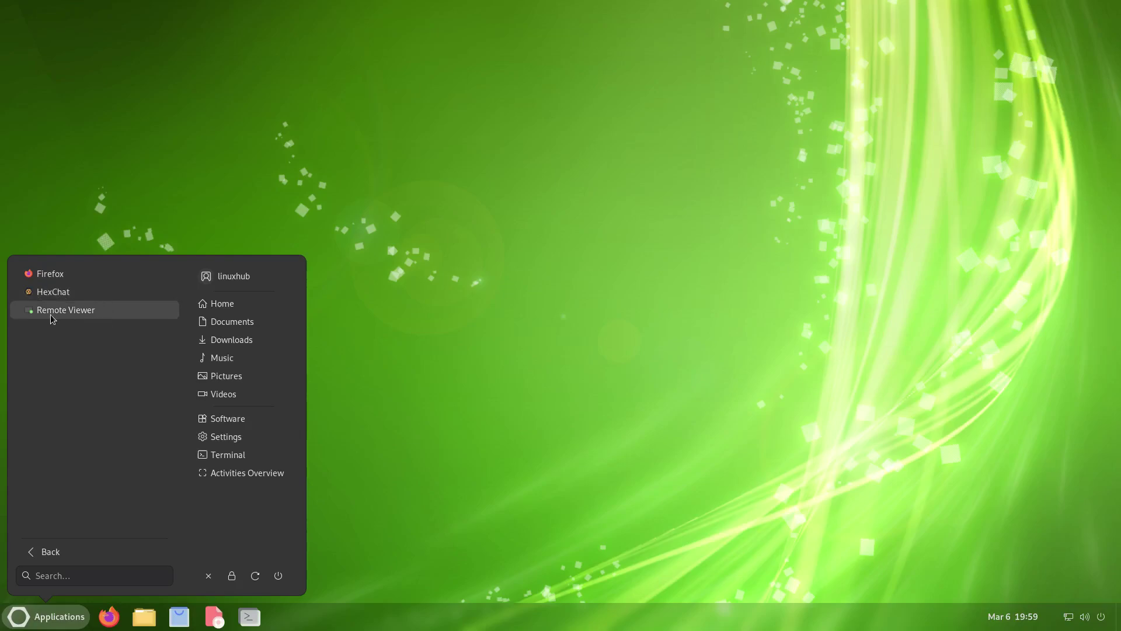
click(52, 553)
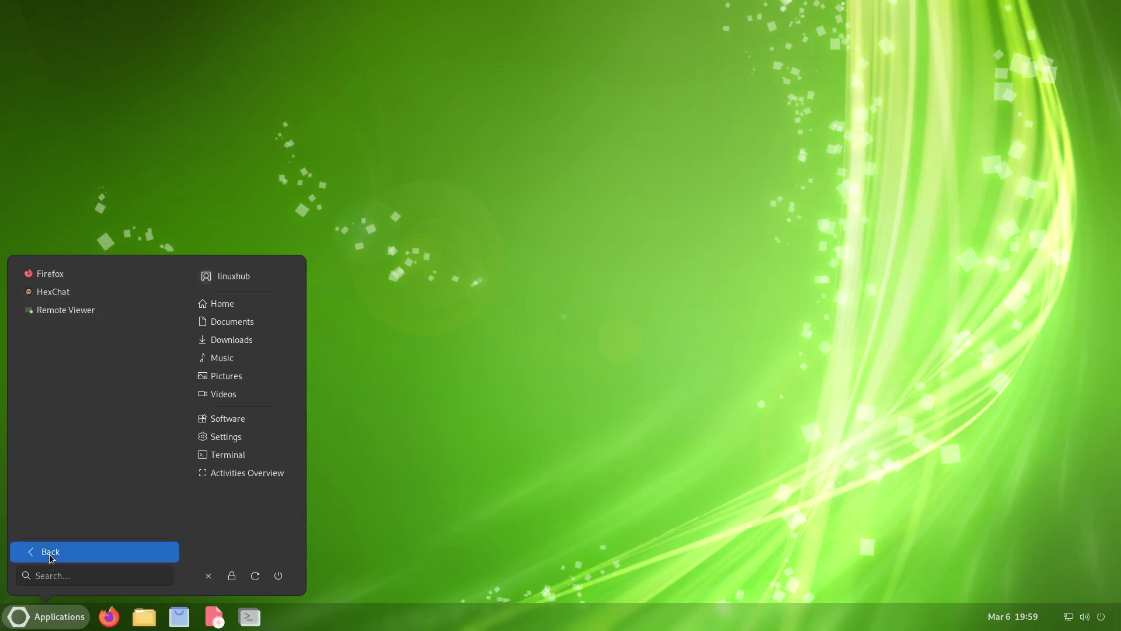
click(50, 467)
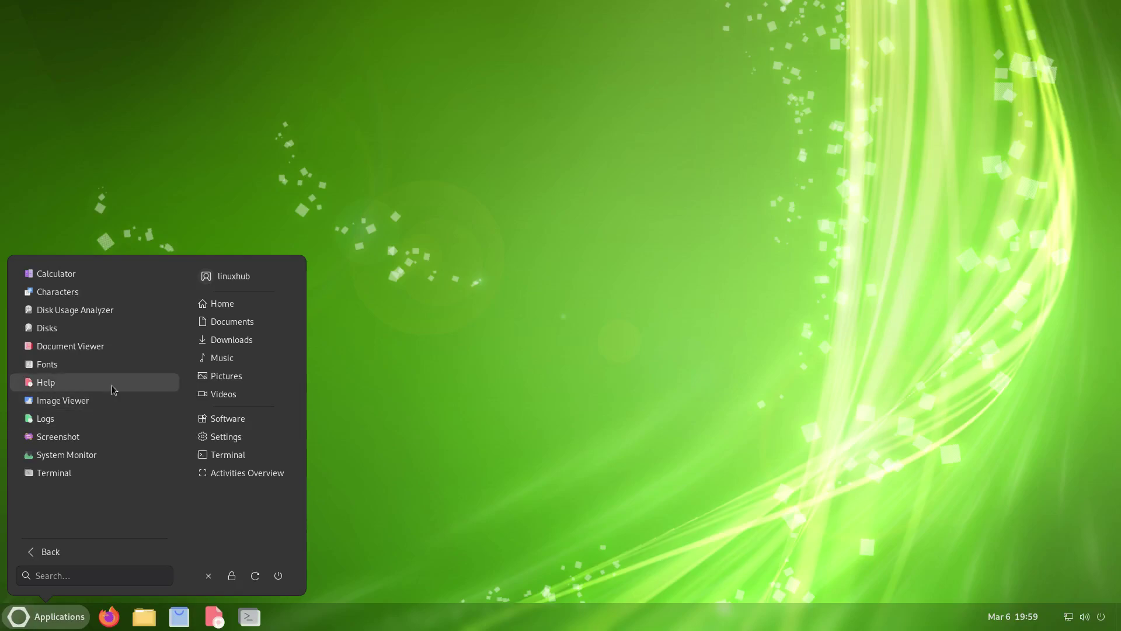
click(99, 311)
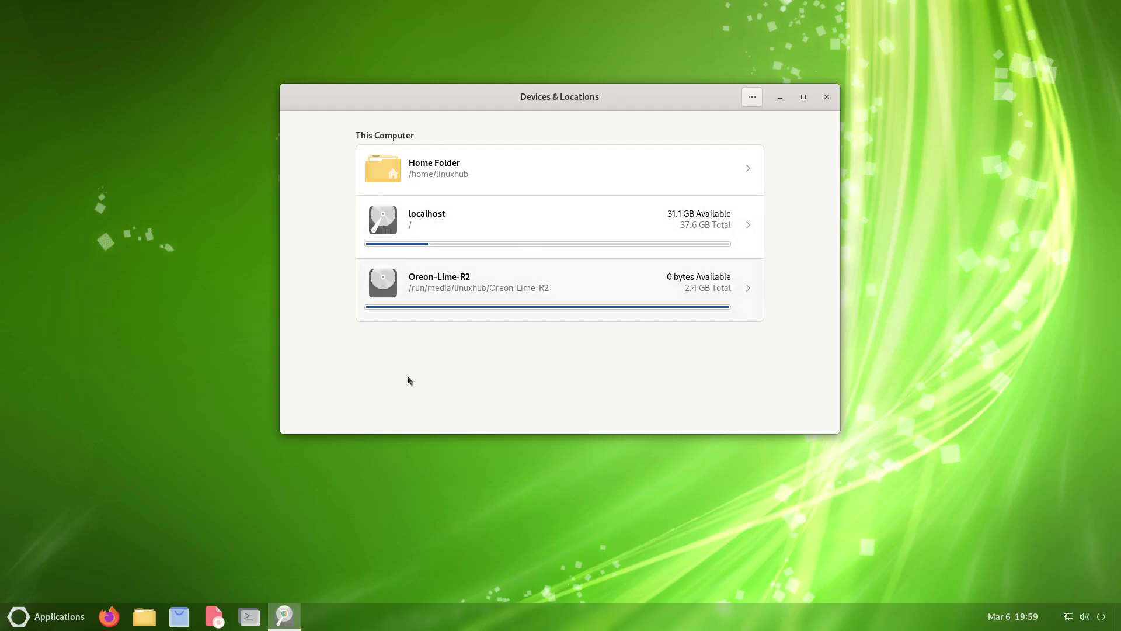
click(753, 98)
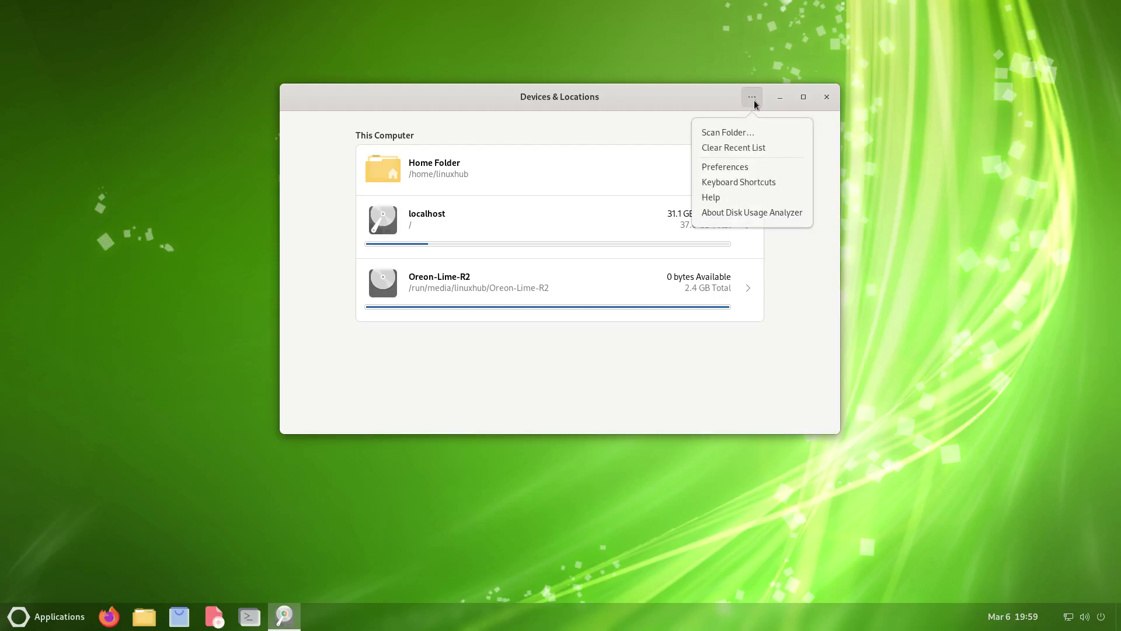
click(737, 213)
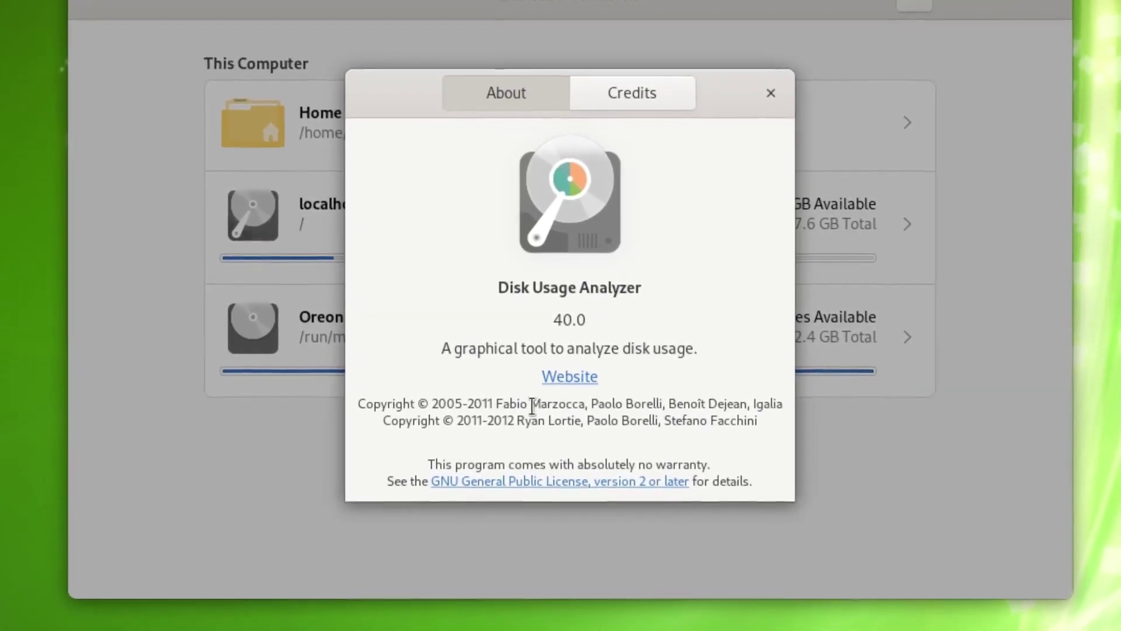
click(771, 93)
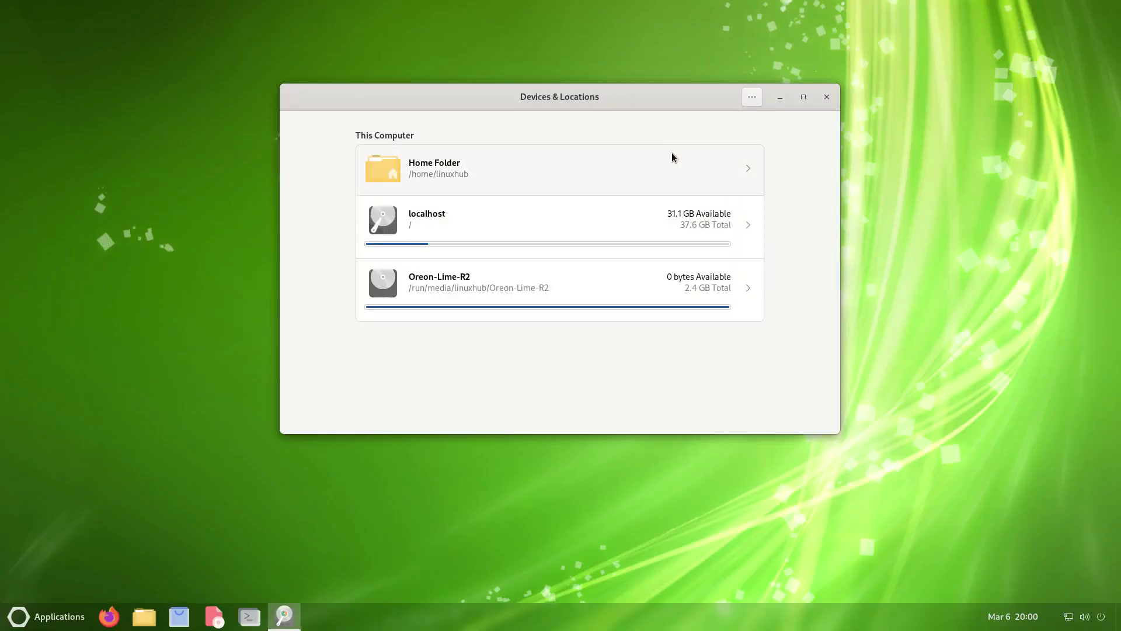
- Scan Home Folder, localhost and Oreon-Lime-R2 (2.5 GB, 31 items), then close Disk Usage Analyzer
click(448, 173)
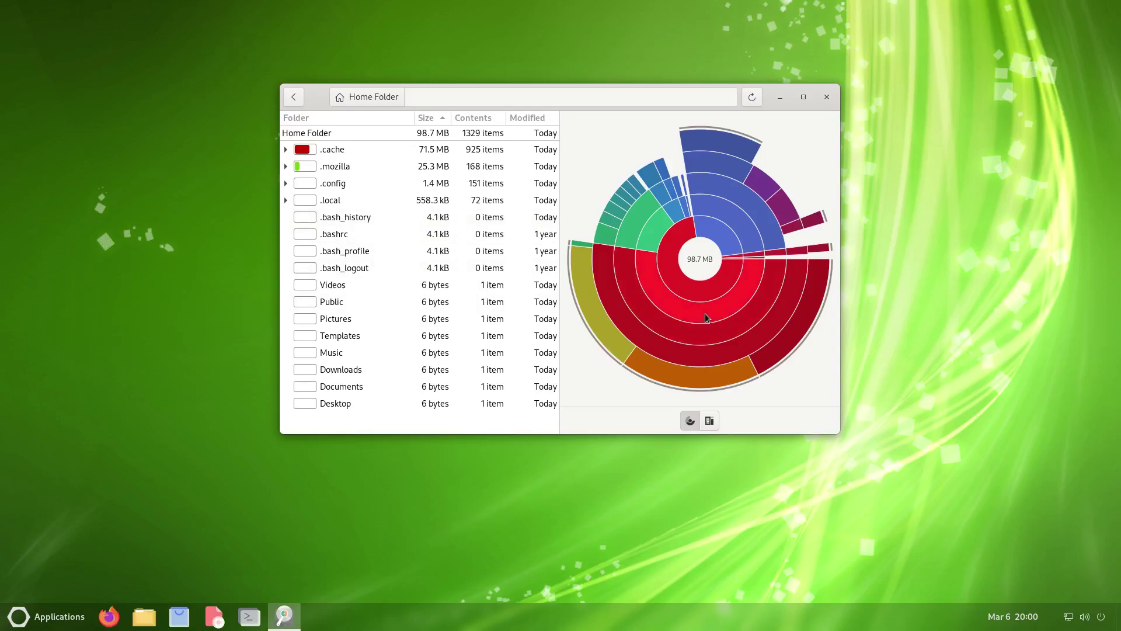
click(295, 98)
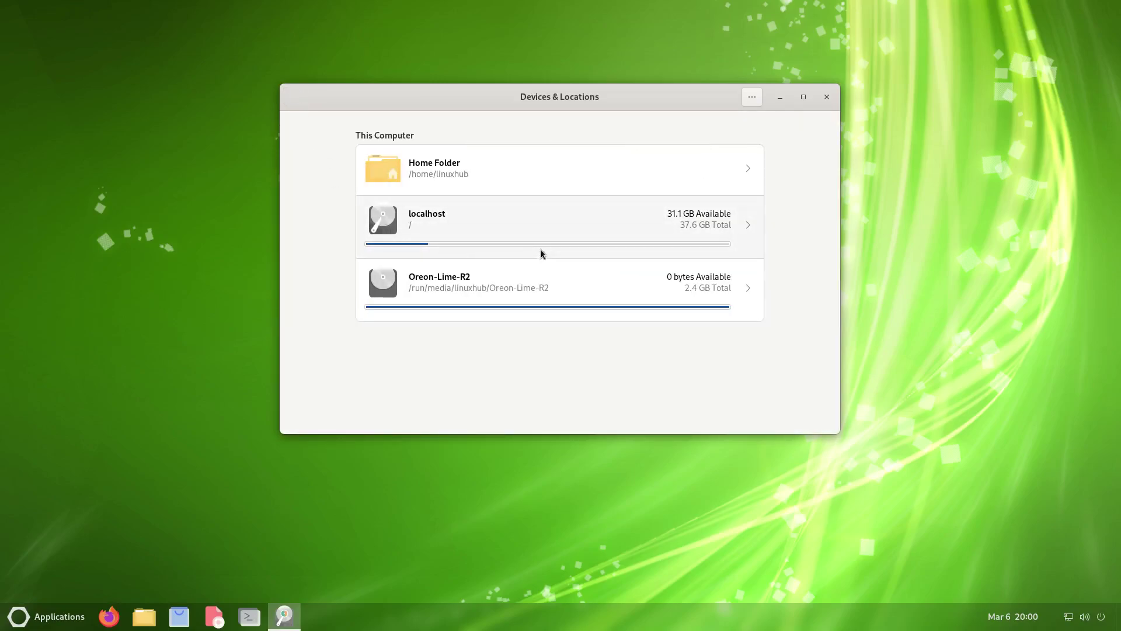
click(483, 212)
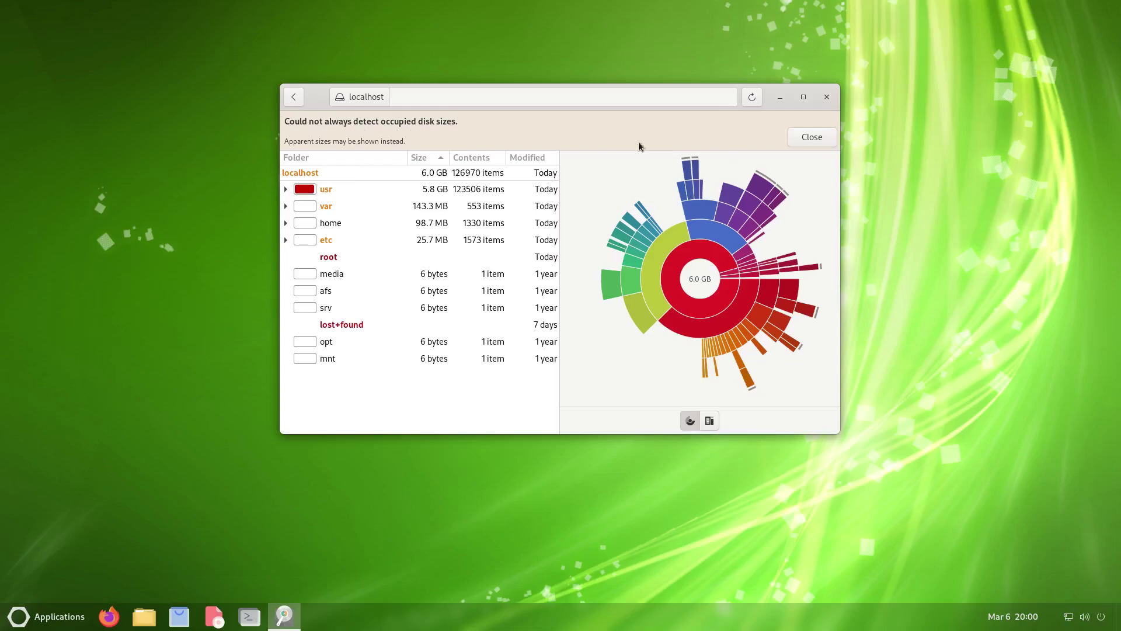
click(804, 138)
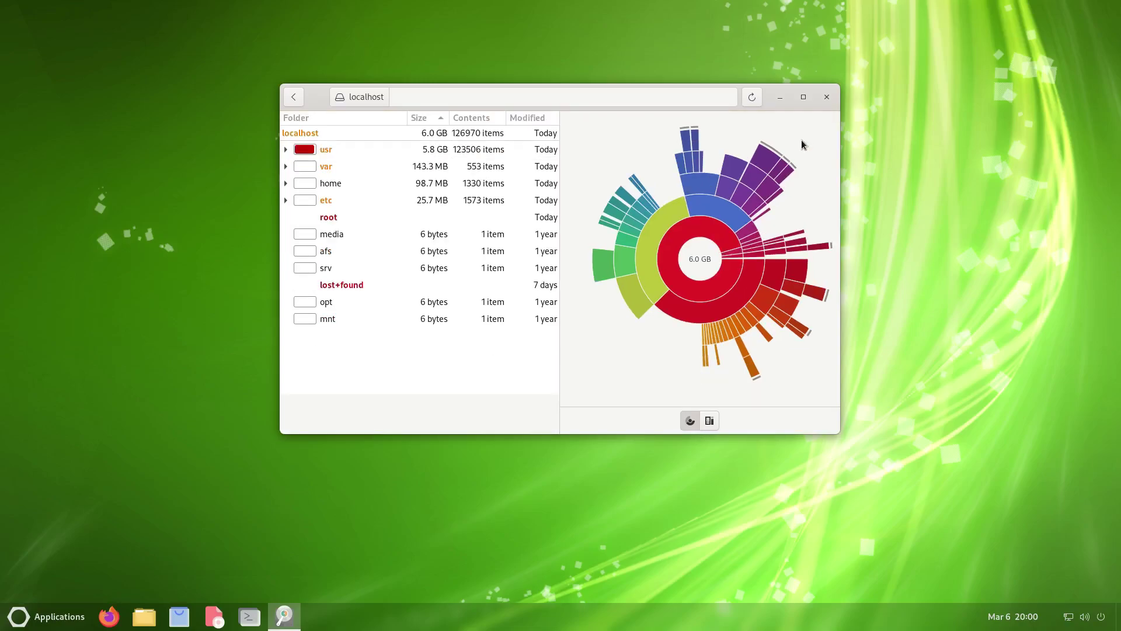
click(291, 97)
click(510, 288)
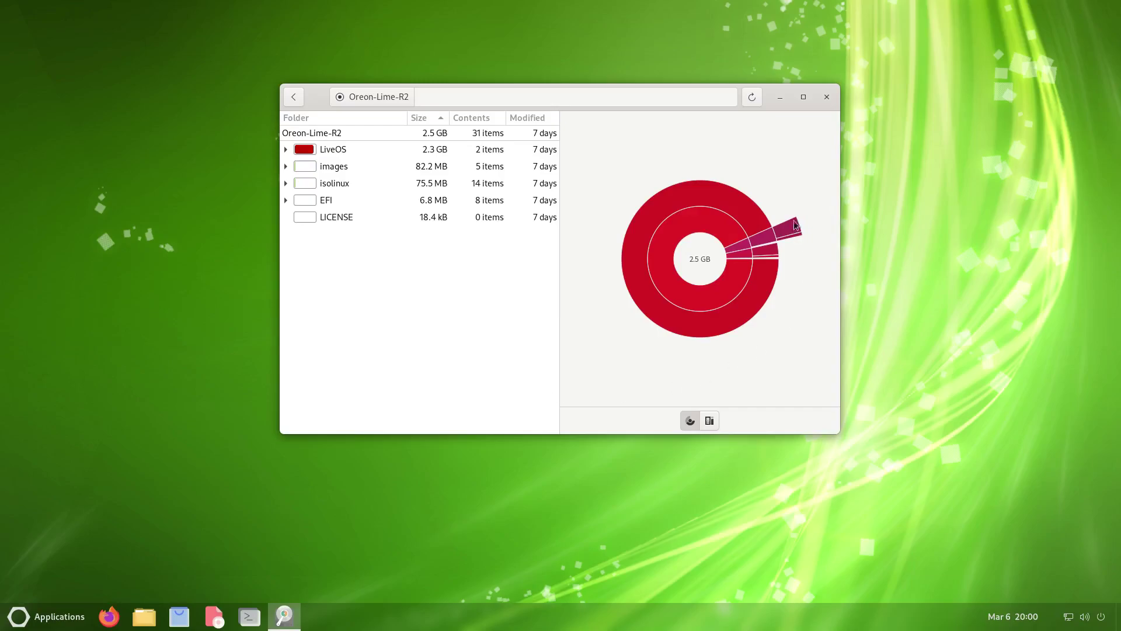
click(824, 97)
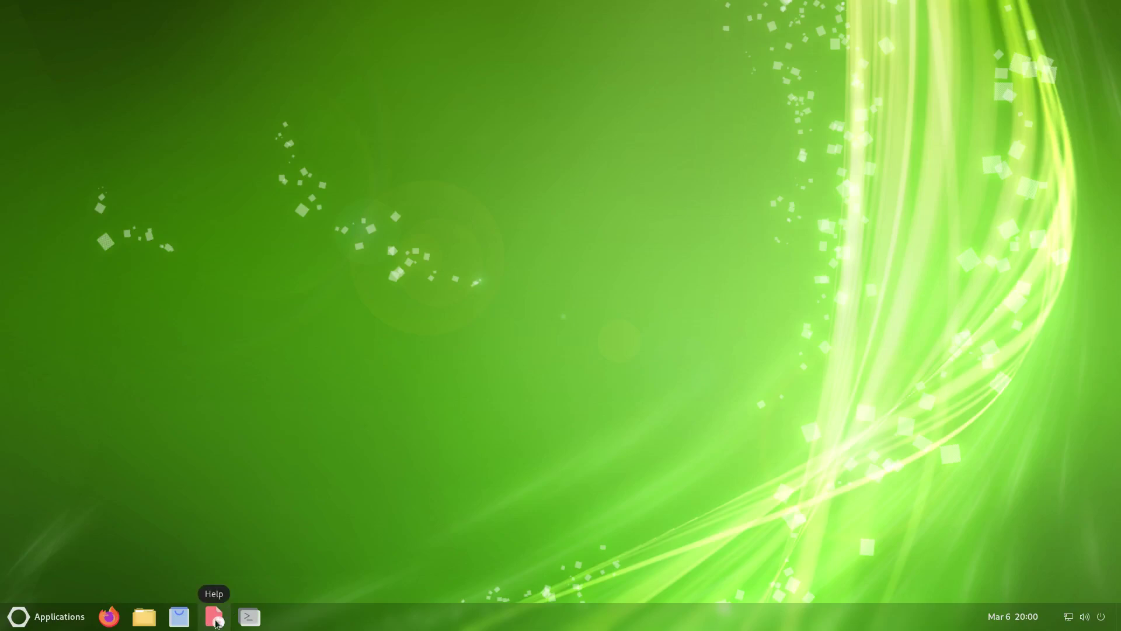
click(250, 618)
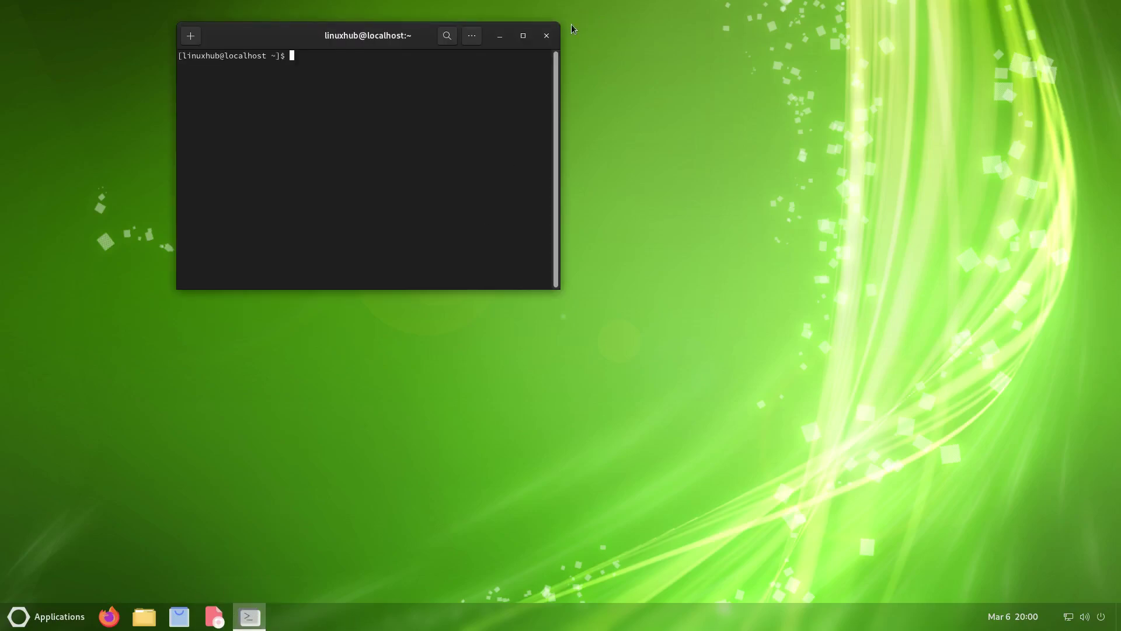
click(546, 36)
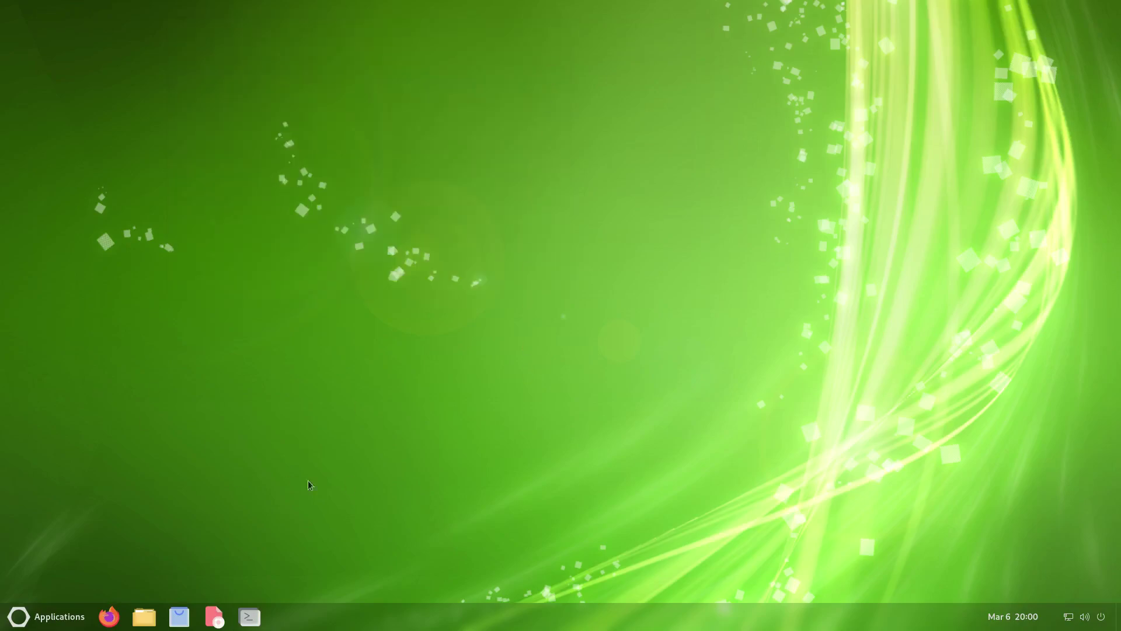